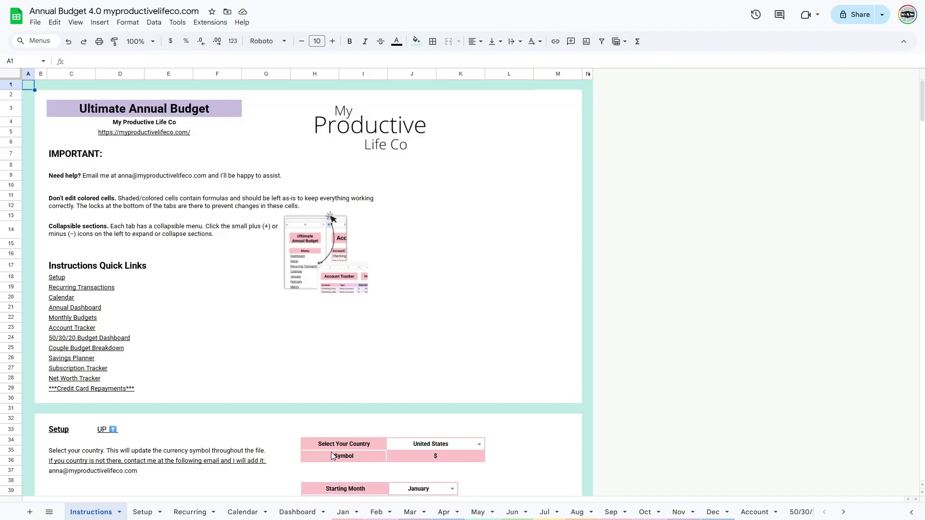
Step: Scroll to the MyProductiveLifeCo footer, view the Contact Us page, then return to the budget sheet
{"action": "mouse_move", "coordinate": [128, 138]}
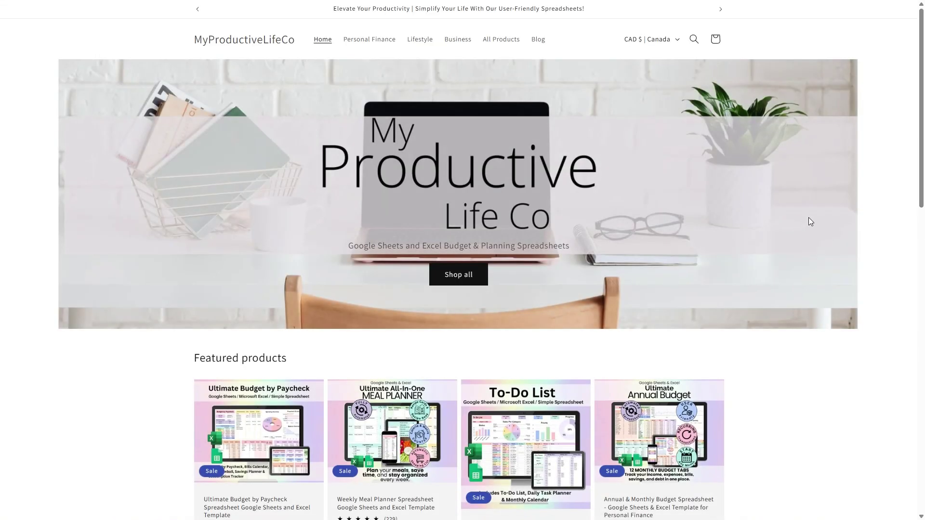
{"action": "left_click_drag", "start_coordinate": [921, 175], "coordinate": [921, 481]}
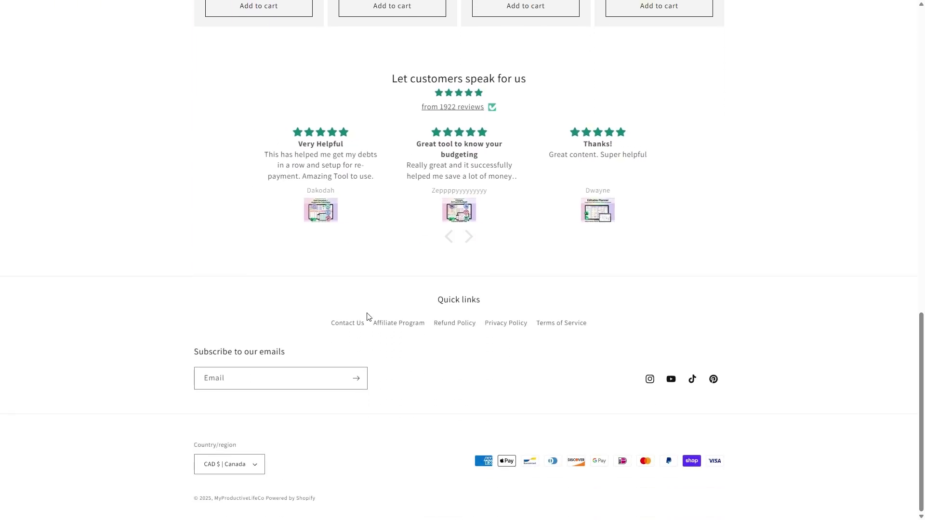
{"action": "left_click", "coordinate": [347, 324]}
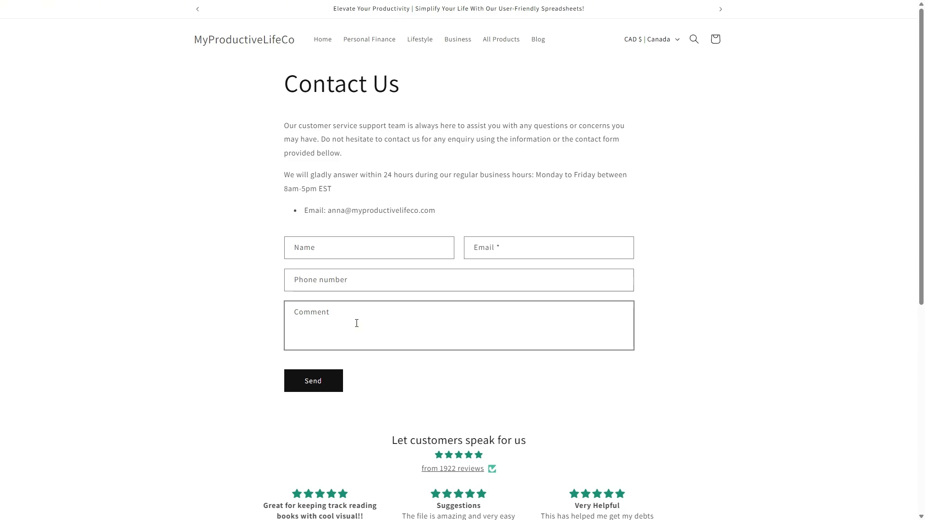
{"action": "left_click", "coordinate": [571, 501]}
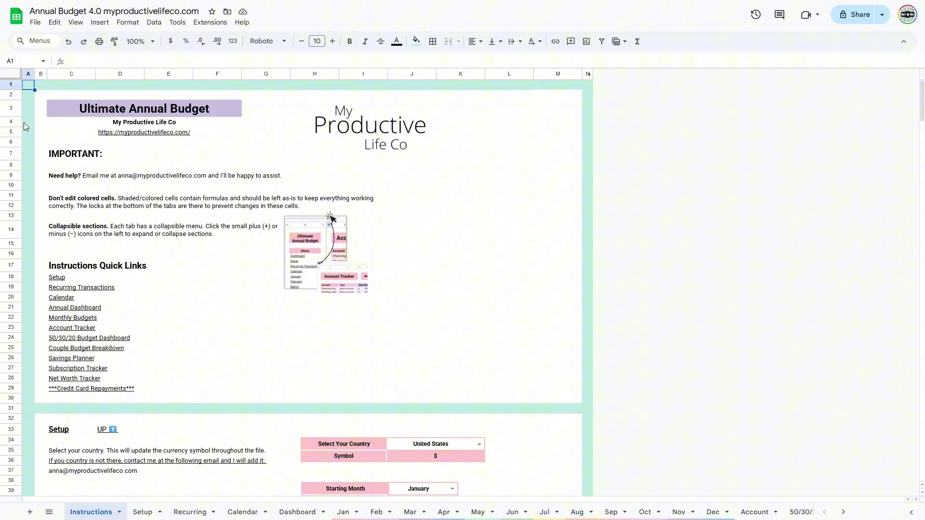
{"action": "left_click", "coordinate": [65, 203]}
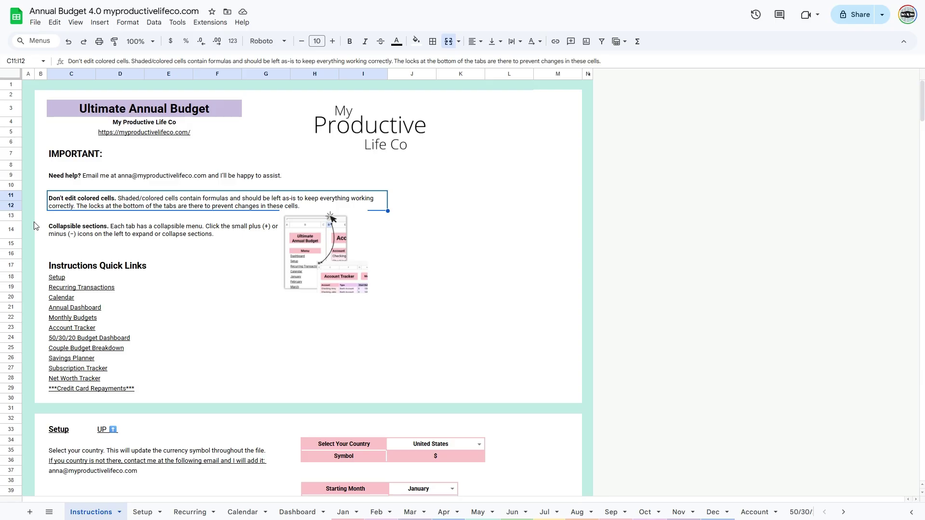
{"action": "key", "text": "BackSpace"}
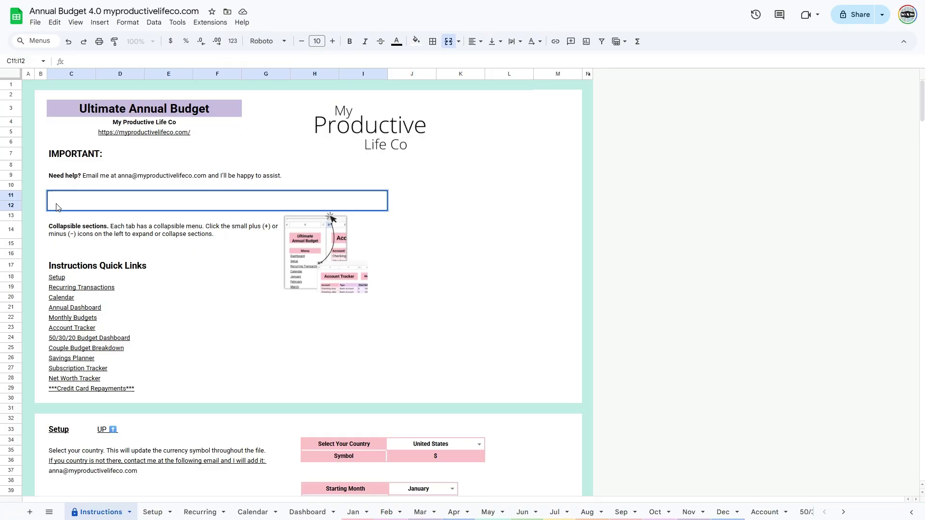
{"action": "left_click", "coordinate": [63, 232]}
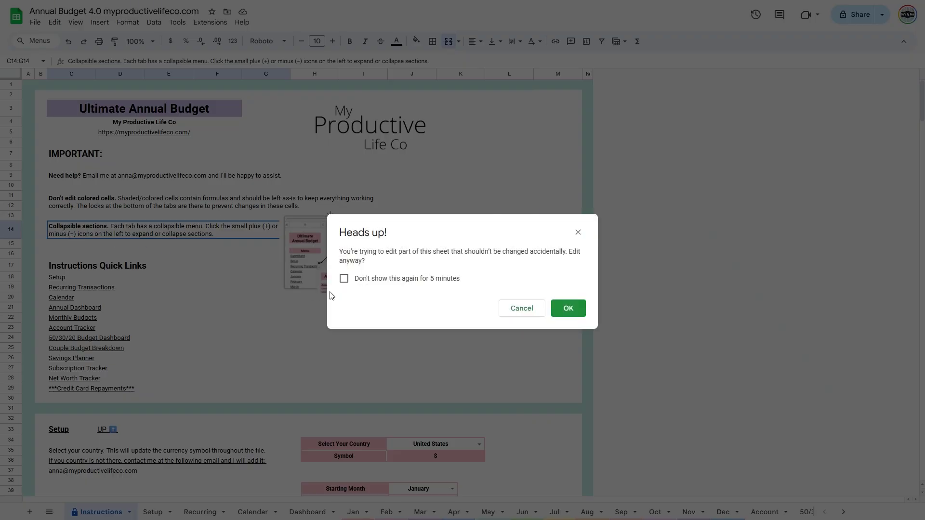
{"action": "left_click_drag", "start_coordinate": [331, 296], "coordinate": [533, 313]}
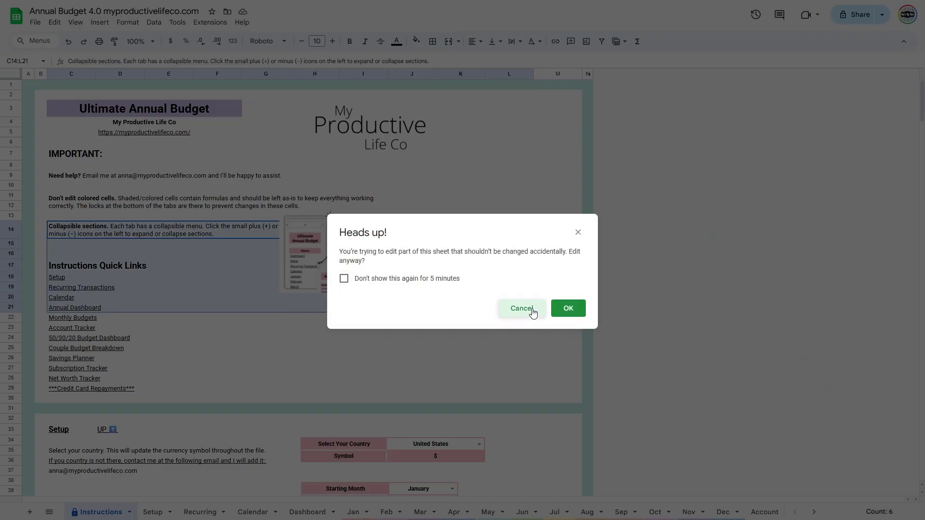
{"action": "left_click", "coordinate": [533, 312]}
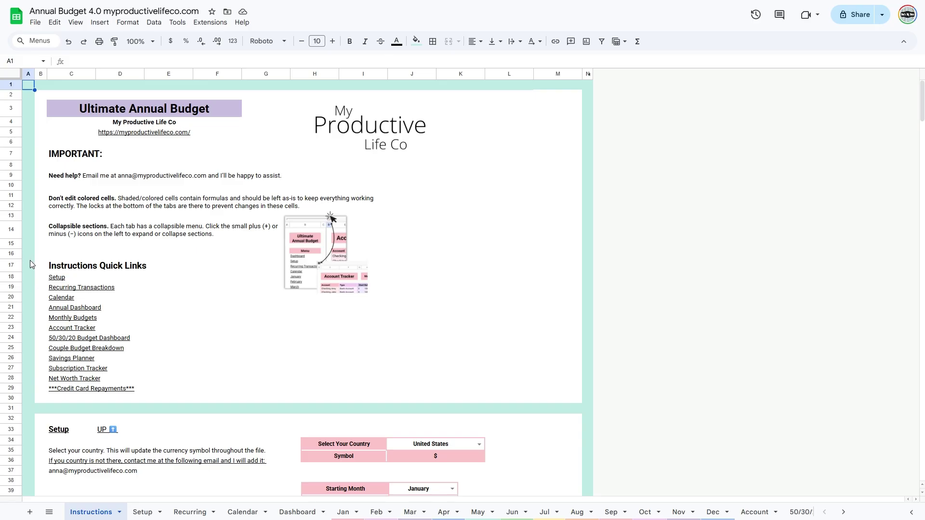
{"action": "mouse_move", "coordinate": [63, 292]}
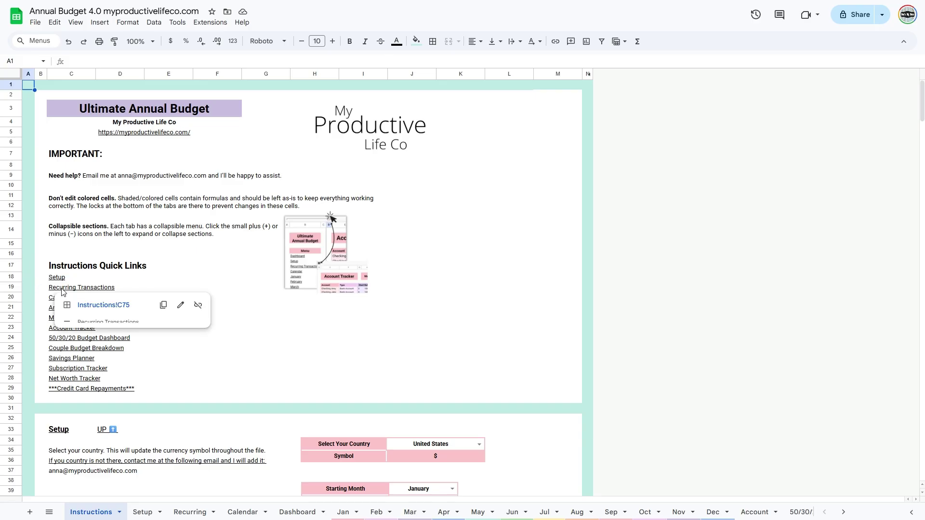
{"action": "left_click", "coordinate": [92, 313]}
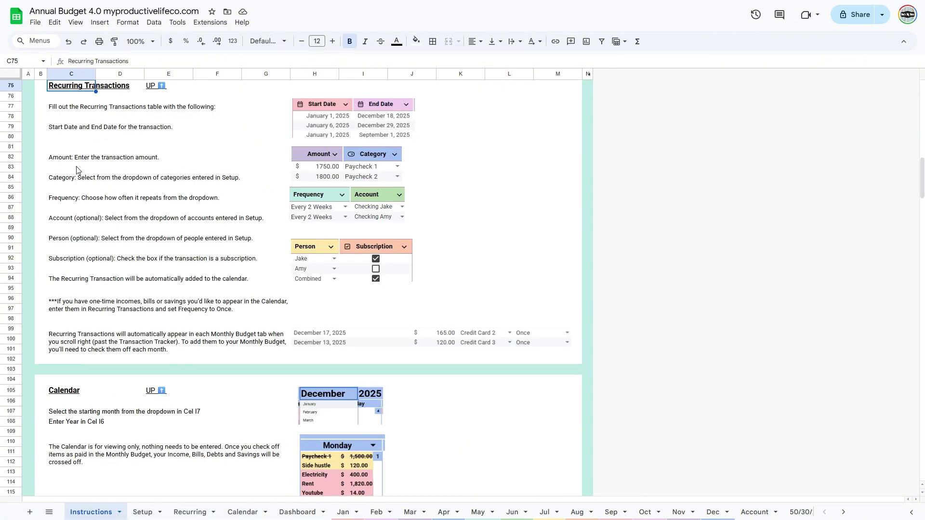
{"action": "mouse_move", "coordinate": [69, 88]}
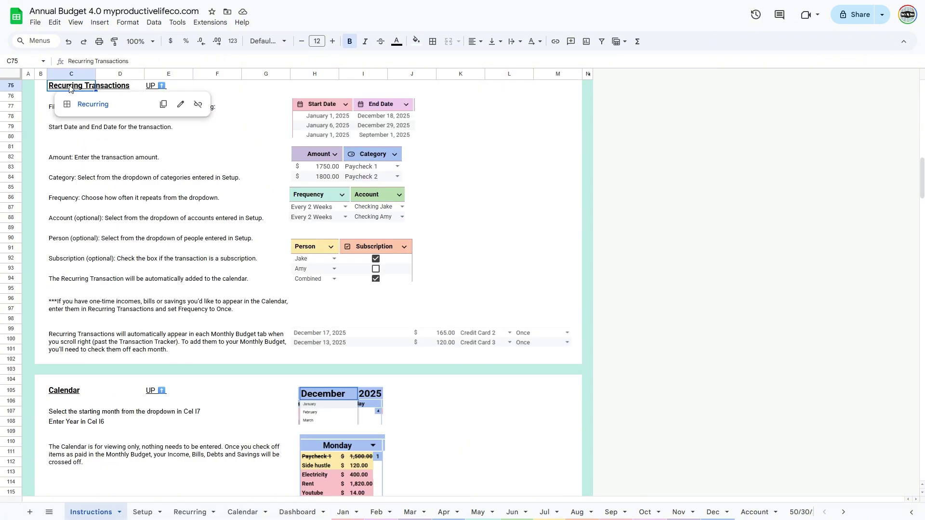
{"action": "left_click", "coordinate": [85, 109]}
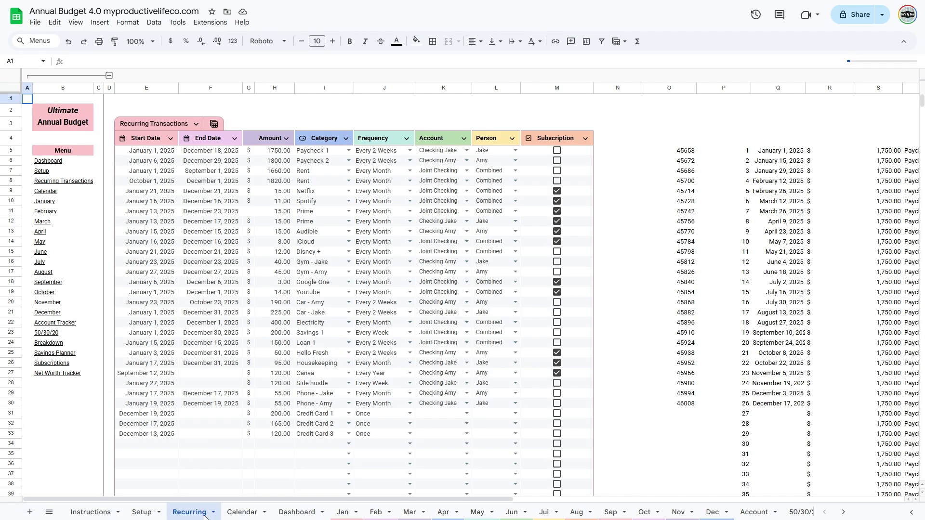
{"action": "left_click", "coordinate": [91, 512]}
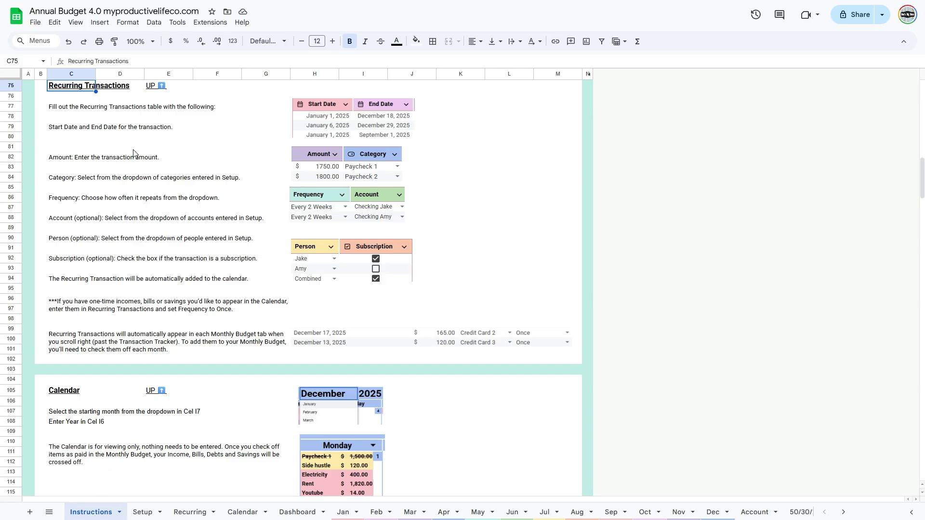
{"action": "mouse_move", "coordinate": [151, 88]}
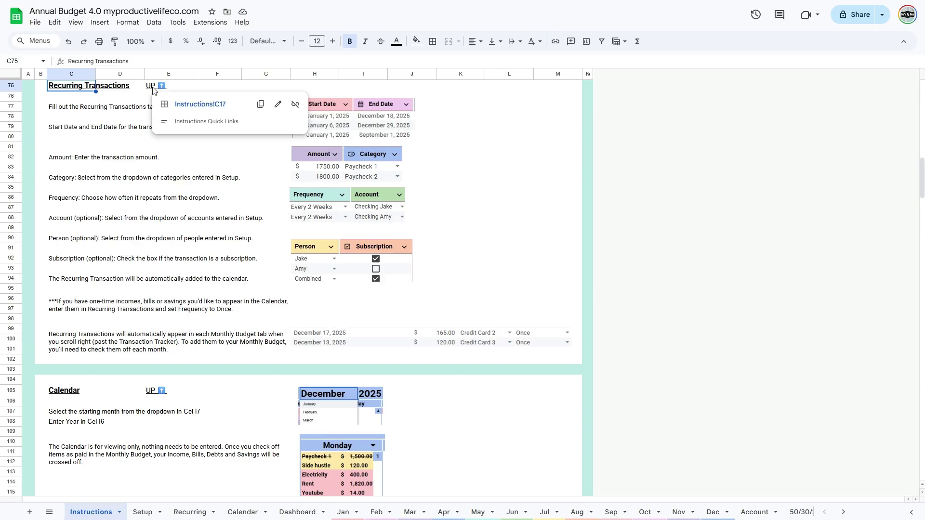
{"action": "left_click", "coordinate": [186, 106]}
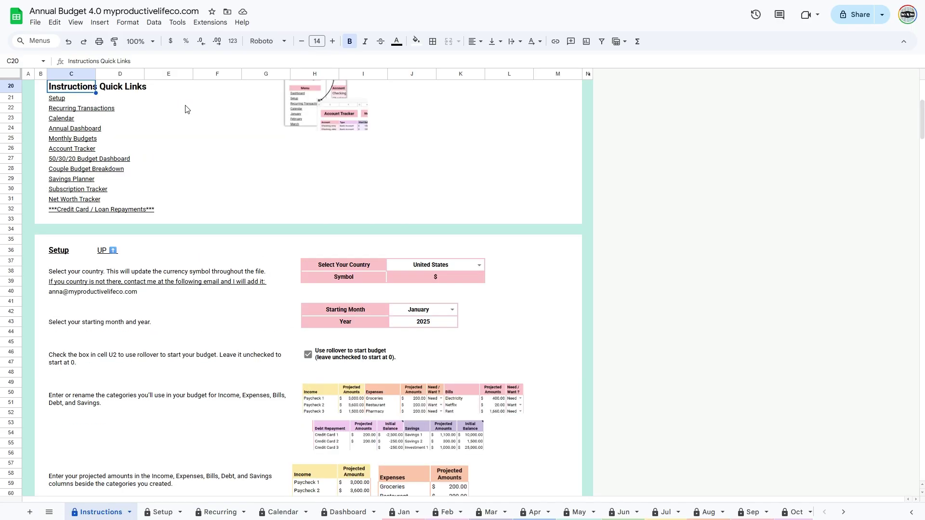
Step: Switch to the Setup sheet and collapse, then re-expand, the A–C menu column group
{"action": "mouse_move", "coordinate": [56, 98]}
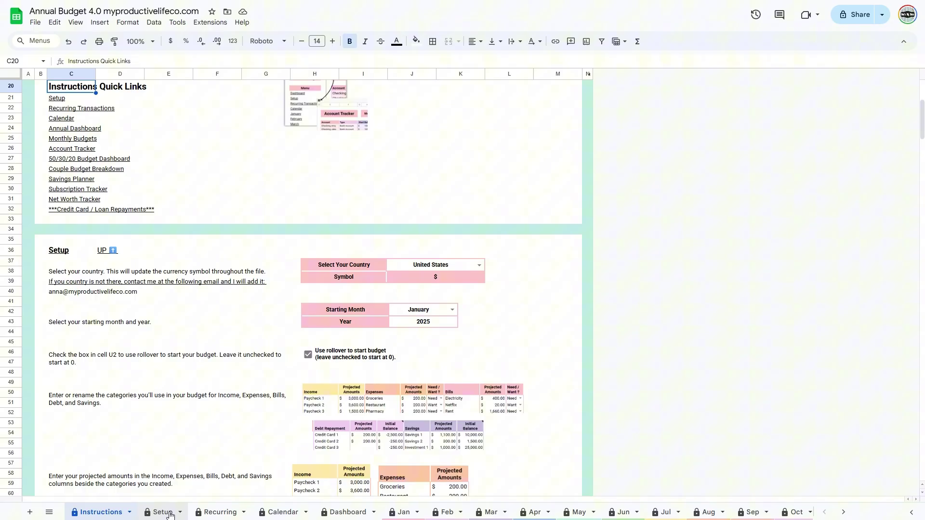
{"action": "left_click", "coordinate": [162, 512]}
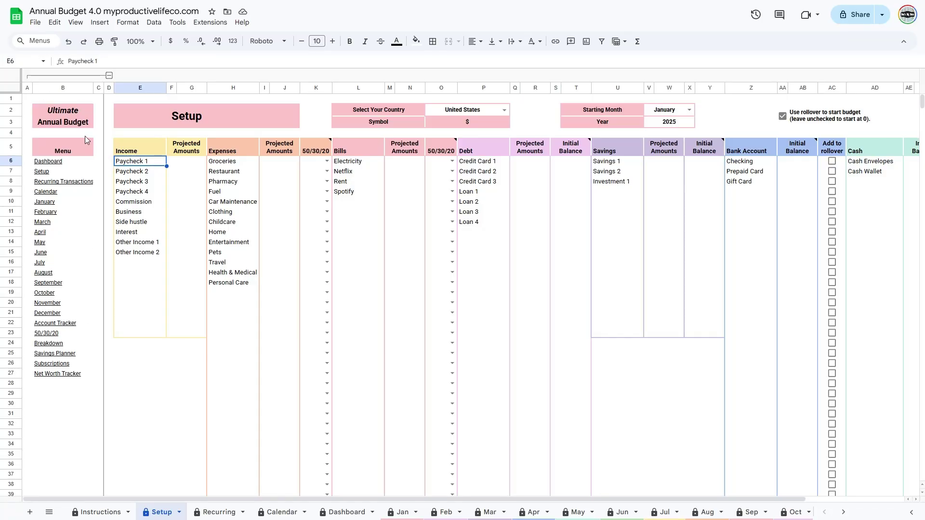
{"action": "left_click", "coordinate": [109, 75]}
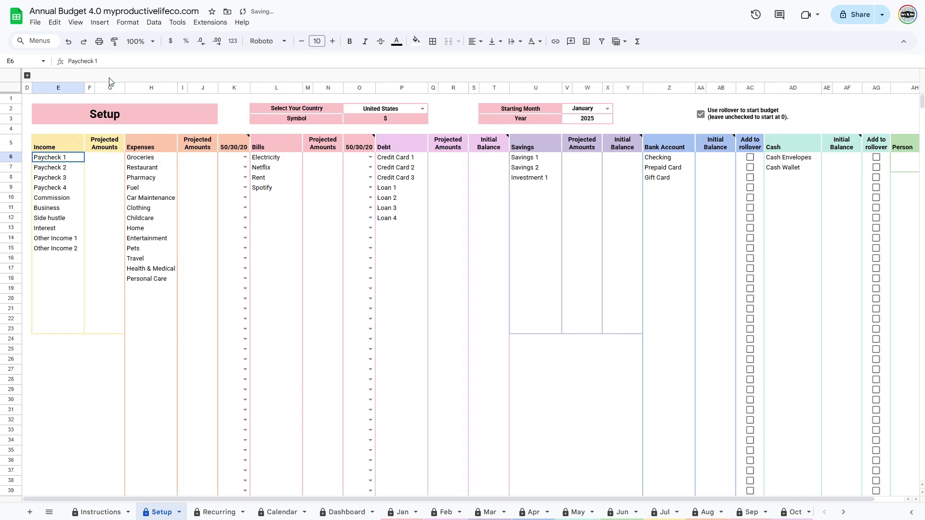
{"action": "left_click", "coordinate": [27, 76]}
{"action": "left_click", "coordinate": [91, 161]}
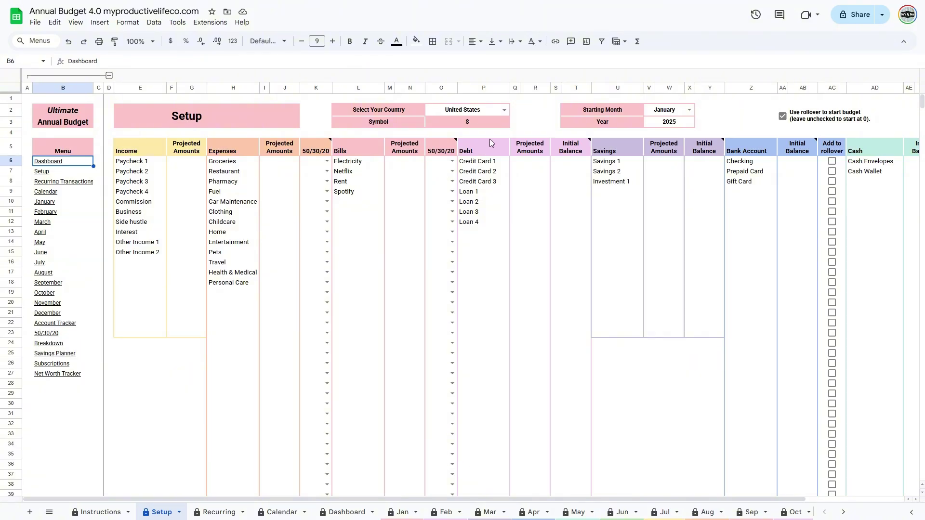
{"action": "left_click", "coordinate": [504, 111]}
{"action": "mouse_move", "coordinate": [560, 132]}
{"action": "left_mouse_down"}
{"action": "mouse_move", "coordinate": [558, 224]}
{"action": "mouse_move", "coordinate": [555, 130]}
{"action": "left_mouse_up"}
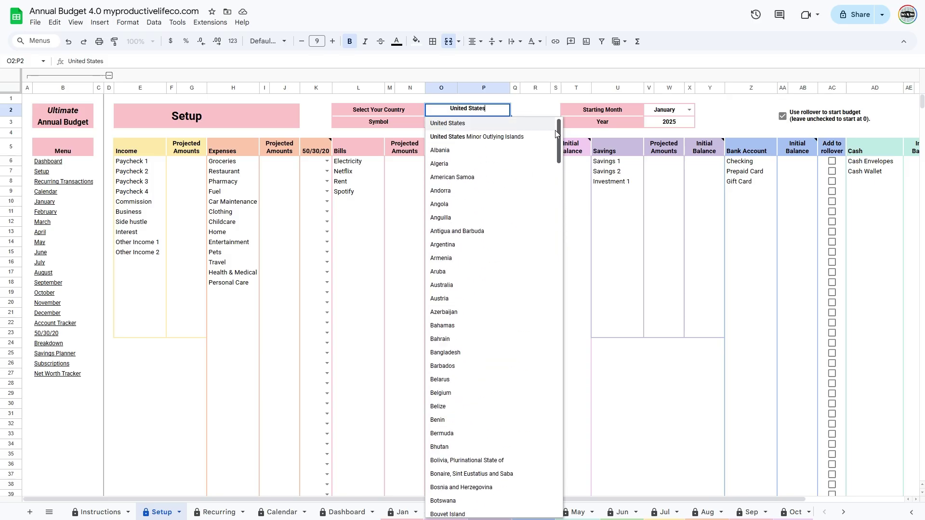
{"action": "left_click", "coordinate": [535, 111]}
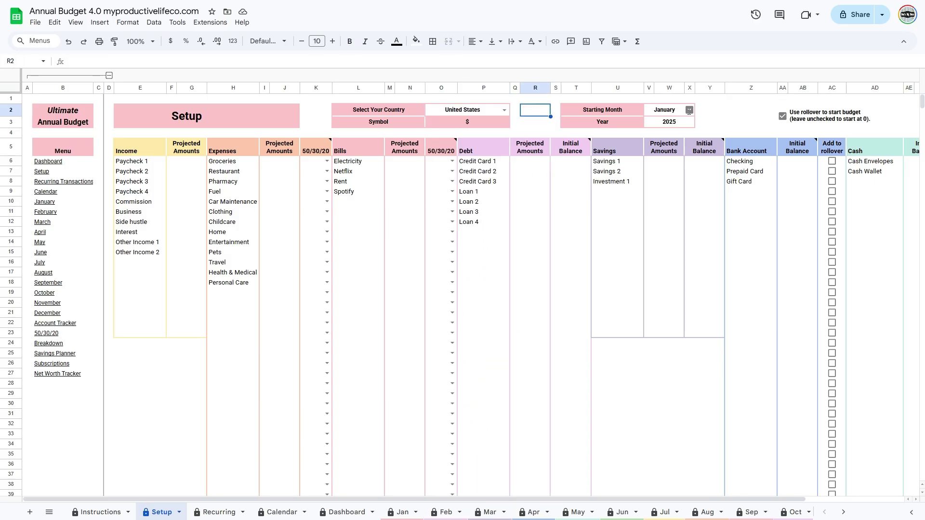
{"action": "left_click", "coordinate": [689, 110]}
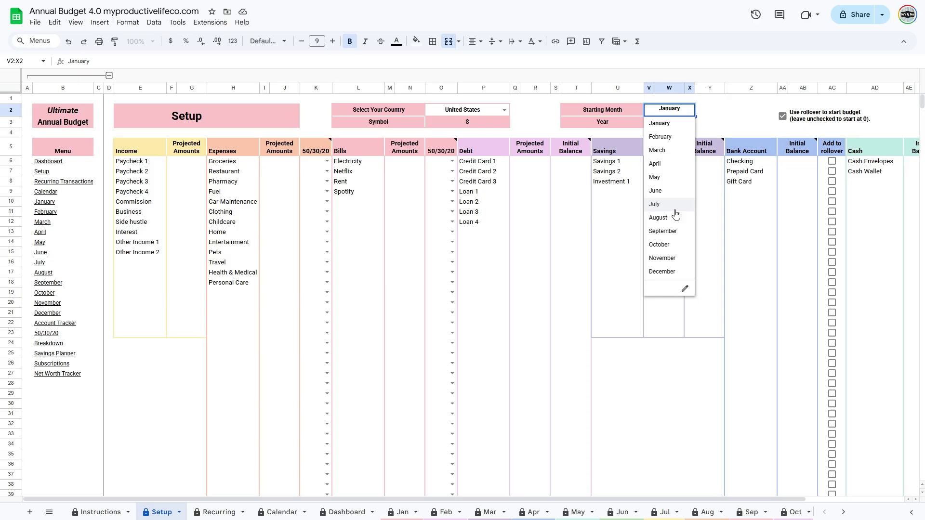
{"action": "left_click", "coordinate": [669, 124]}
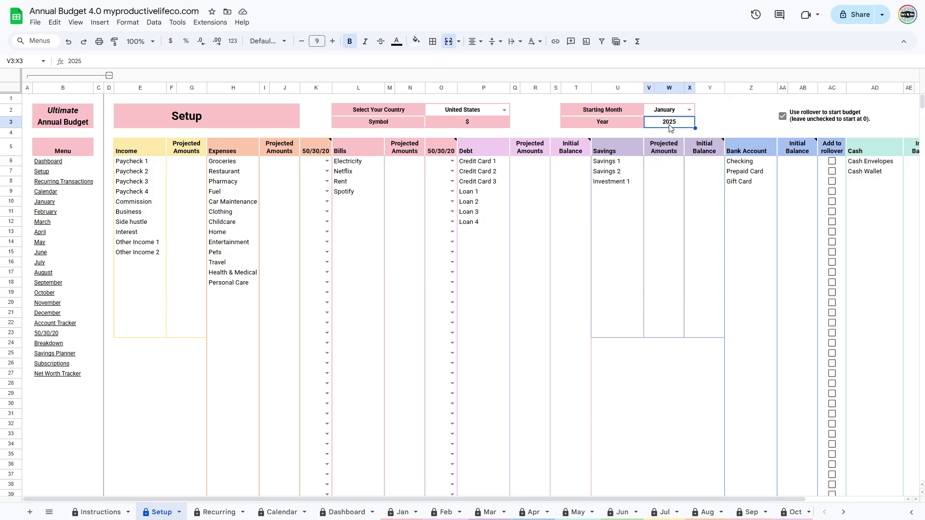
{"action": "double_click", "coordinate": [670, 126]}
{"action": "key", "text": "Return"}
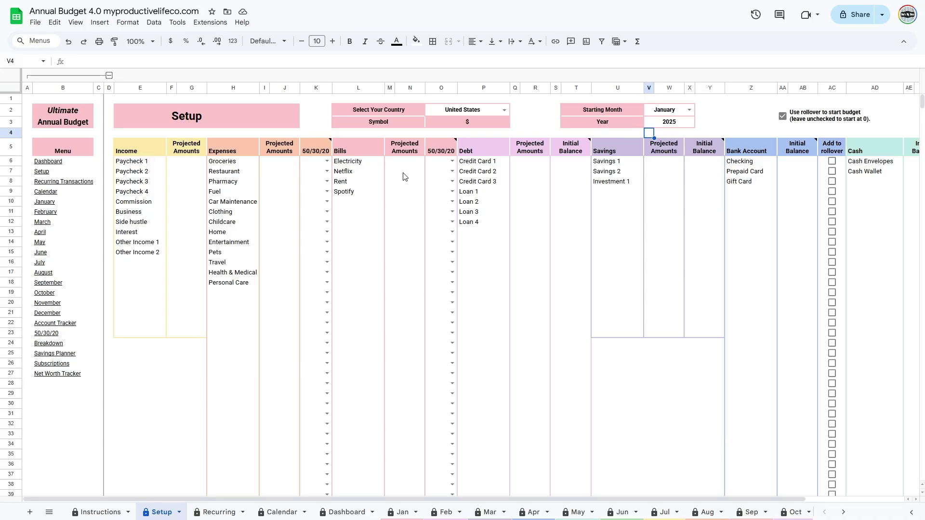
Step: Enter projected income: 3000, 3600, 1500, 250, Commission 350, Business 125, Side hustle 1230
{"action": "left_click", "coordinate": [194, 166]}
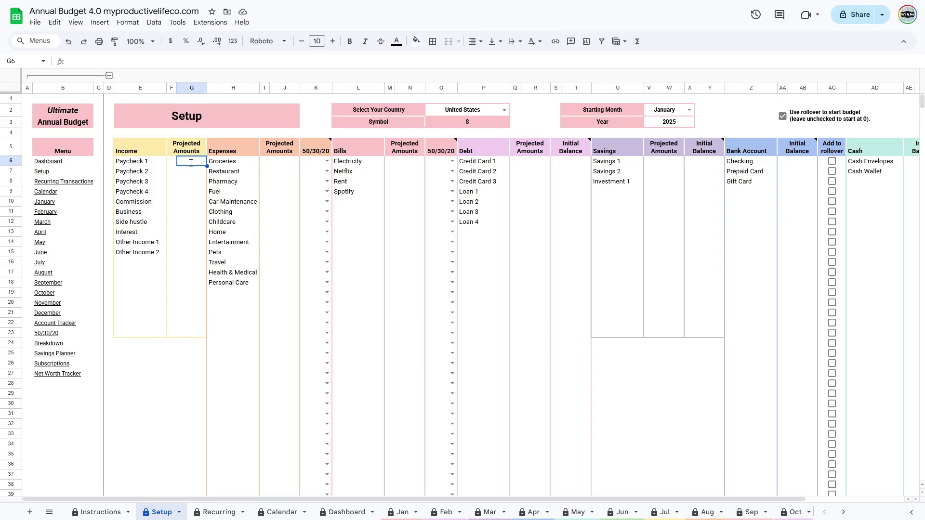
{"action": "type", "text": "3000"}
{"action": "key", "text": "Return"}
{"action": "type", "text": "3600"}
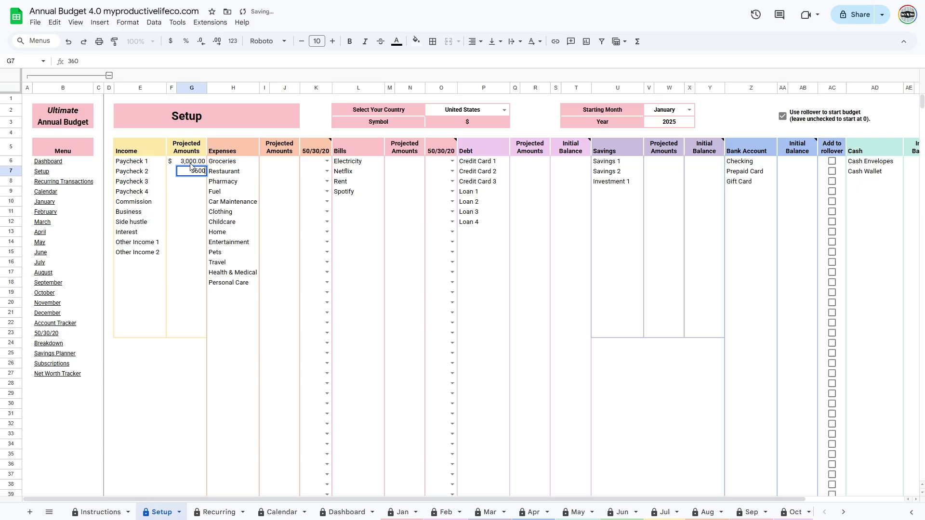
{"action": "key", "text": "Return"}
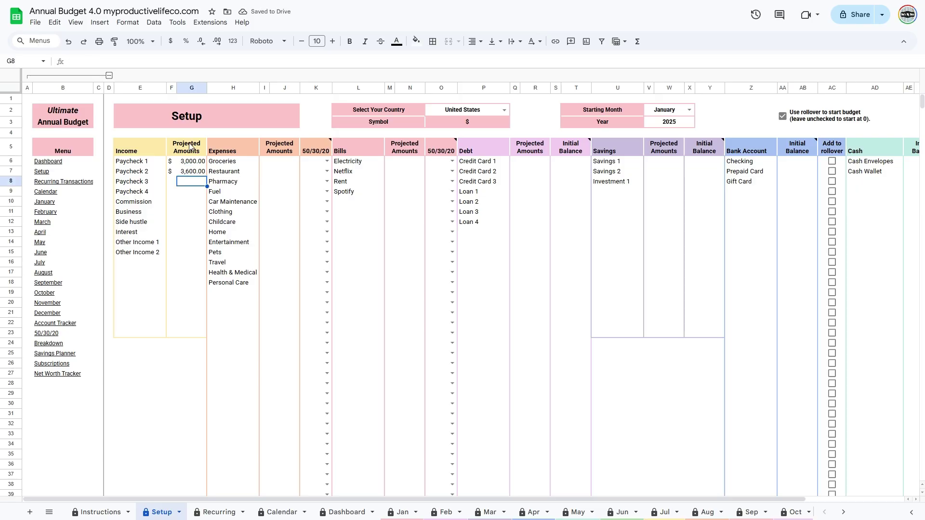
{"action": "type", "text": "1500"}
{"action": "key", "text": "Return"}
{"action": "type", "text": "250"}
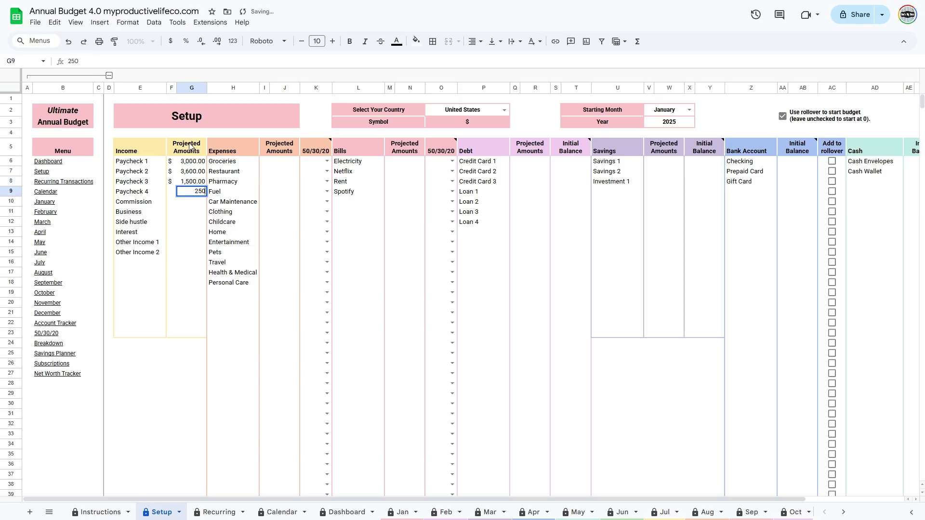
{"action": "key", "text": "Return"}
{"action": "type", "text": "350"}
{"action": "key", "text": "Return"}
{"action": "type", "text": "125"}
{"action": "key", "text": "Return"}
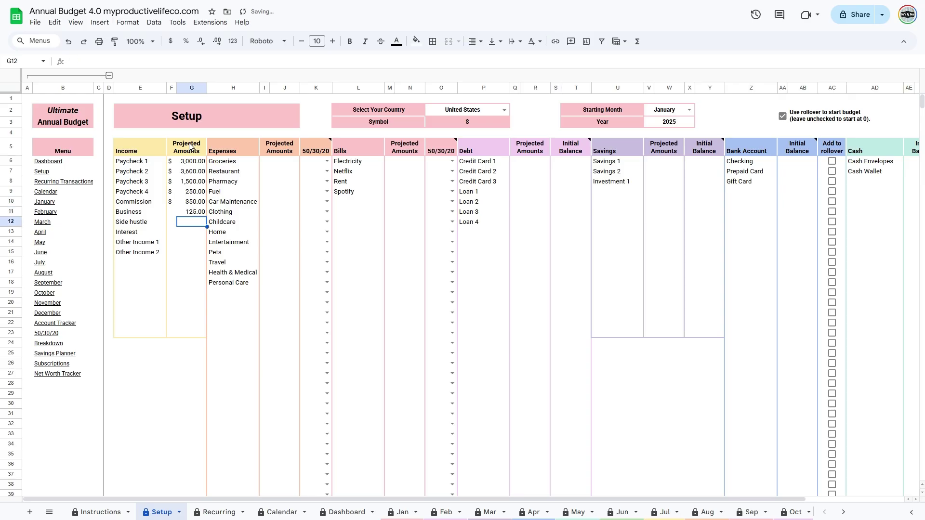
{"action": "type", "text": "1230"}
{"action": "key", "text": "Return"}
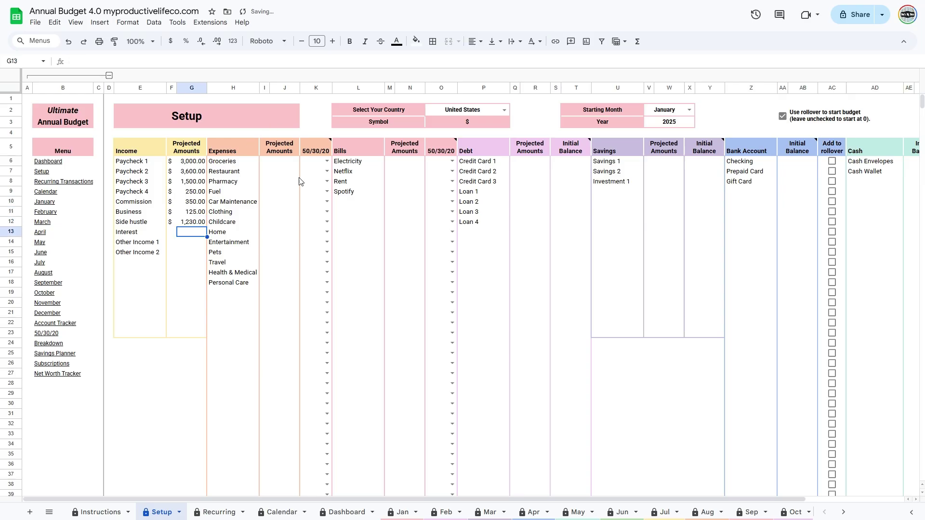
Step: Enter 200 as the projected amount for Groceries and the first two debt payments
{"action": "left_click", "coordinate": [281, 164]}
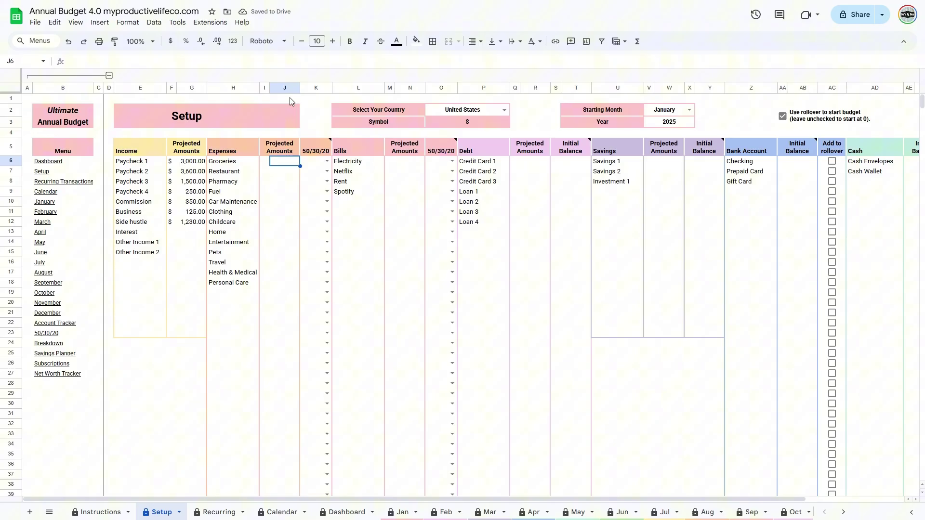
{"action": "type", "text": "200"}
{"action": "key", "text": "Return"}
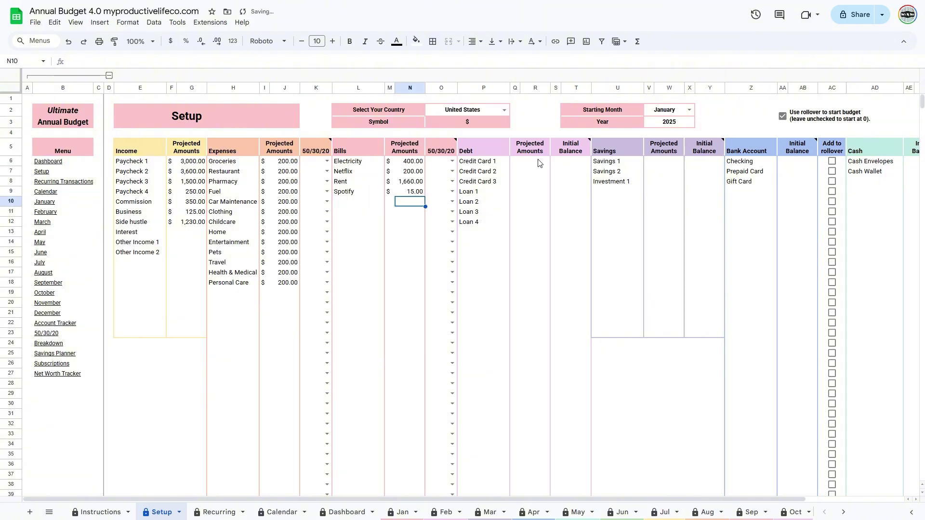
{"action": "left_click", "coordinate": [539, 164]}
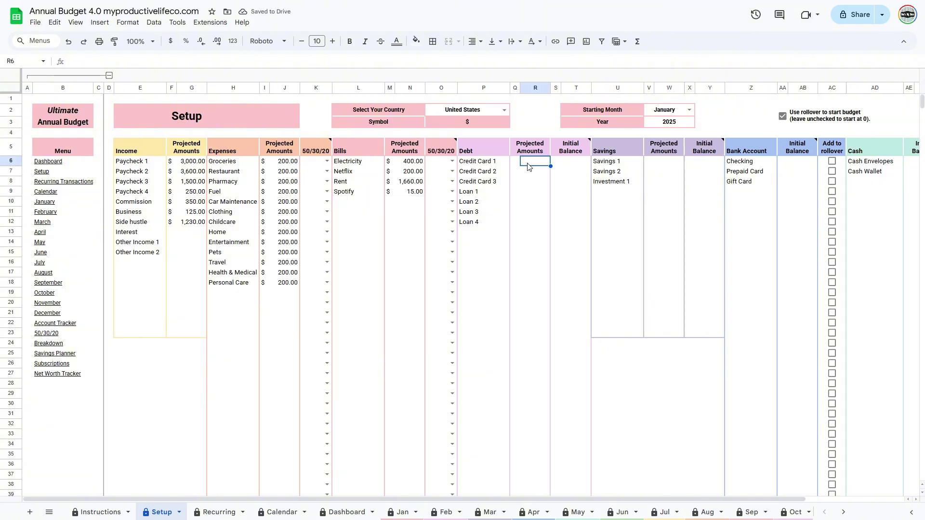
{"action": "type", "text": "200"}
{"action": "key", "text": "Return"}
{"action": "type", "text": "200"}
{"action": "key", "text": "Return"}
{"action": "left_click", "coordinate": [527, 202]}
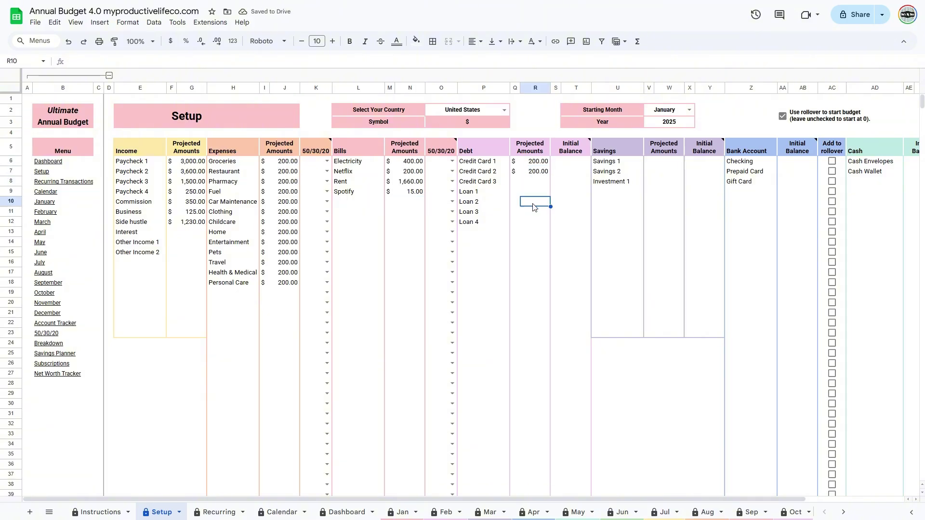
{"action": "type", "text": "200"}
Step: Enter projected savings amounts of 1100, 300 and 1000
{"action": "key", "text": "Return"}
{"action": "left_click", "coordinate": [657, 163]}
{"action": "type", "text": "1100"}
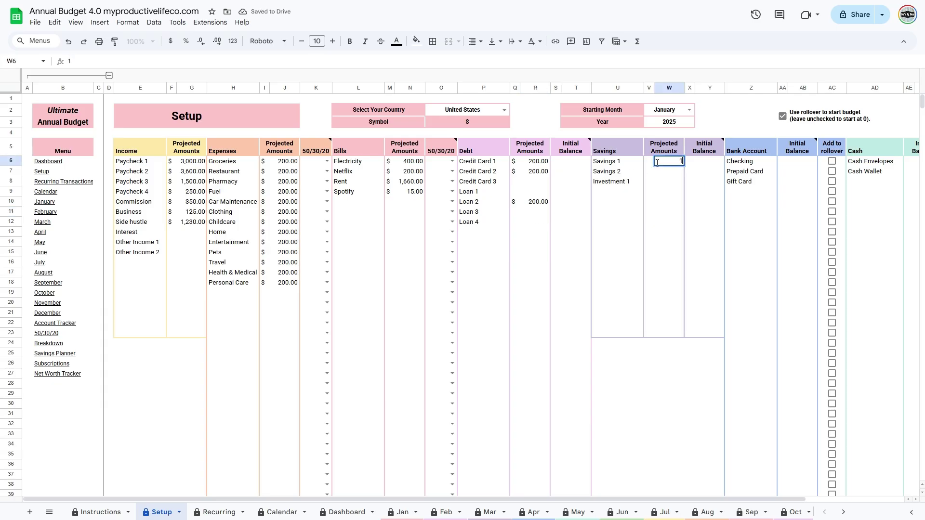
{"action": "key", "text": "Return"}
{"action": "type", "text": "300"}
{"action": "key", "text": "Return"}
{"action": "type", "text": "1000"}
{"action": "key", "text": "Return"}
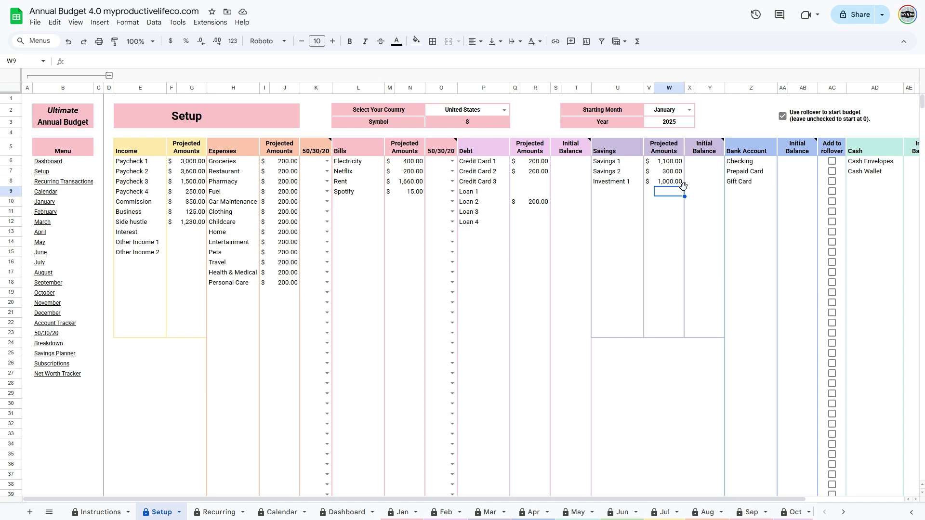
Step: Tag Groceries, Pharmacy, Fuel, Car Maintenance, Clothing and Childcare as Need; Restaurant as Want
{"action": "left_click", "coordinate": [327, 161]}
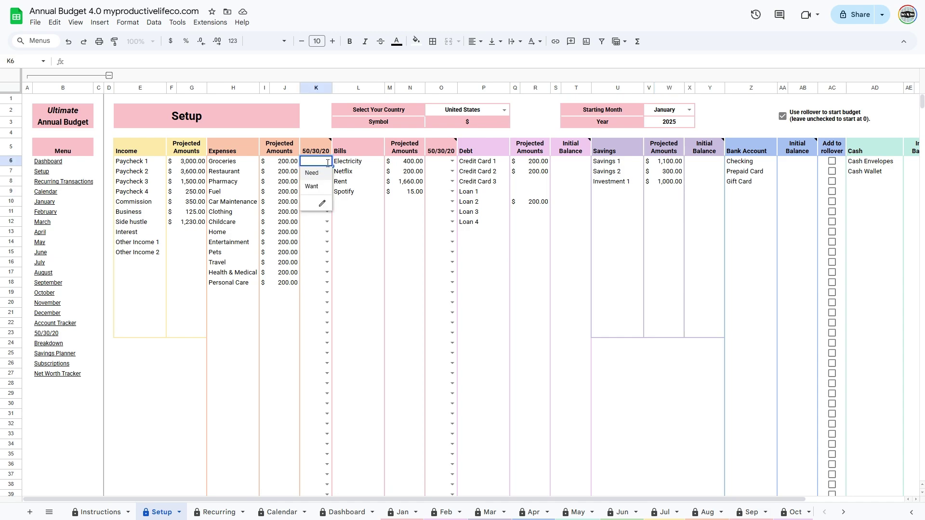
{"action": "left_click", "coordinate": [327, 172]}
{"action": "left_click", "coordinate": [327, 172]}
{"action": "left_click", "coordinate": [326, 196]}
{"action": "left_click", "coordinate": [327, 182]}
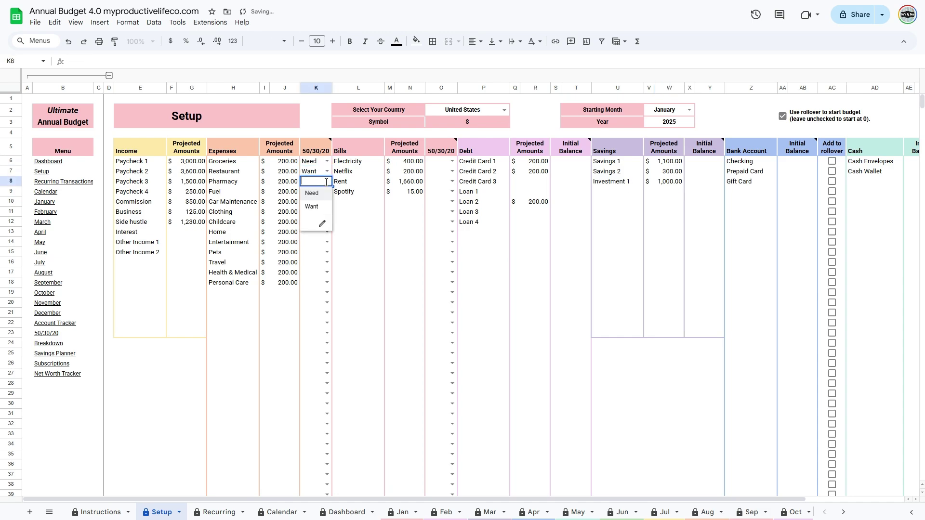
{"action": "left_click", "coordinate": [326, 194]}
{"action": "left_click", "coordinate": [327, 192]}
{"action": "left_click", "coordinate": [324, 207]}
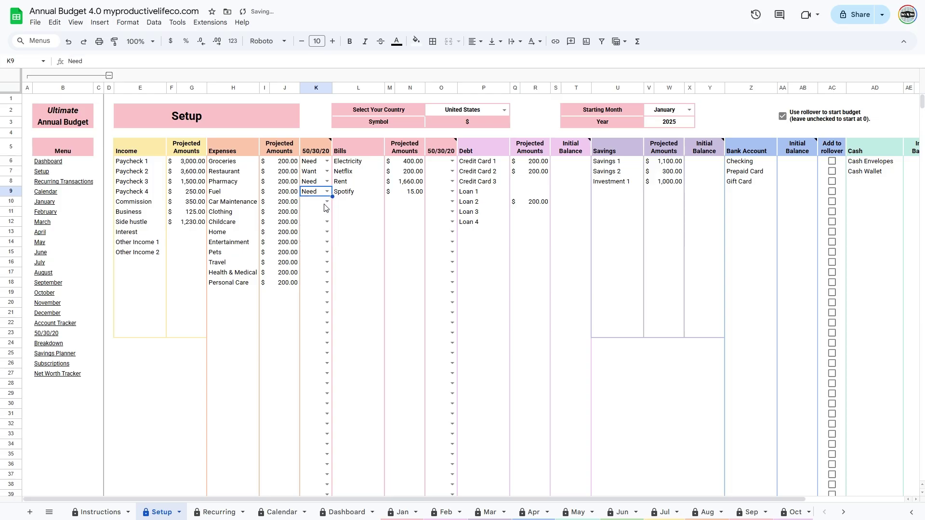
{"action": "left_click", "coordinate": [326, 202]}
{"action": "left_click", "coordinate": [321, 212]}
{"action": "left_click", "coordinate": [323, 211]}
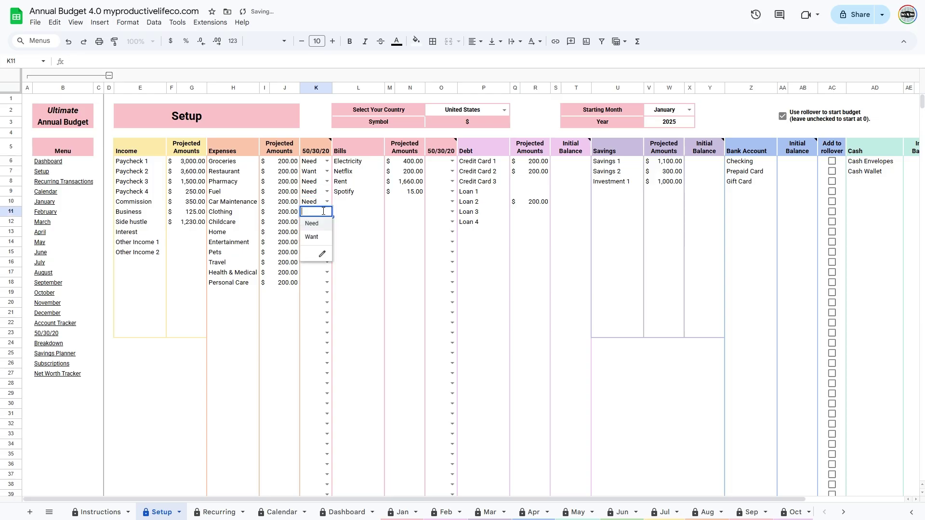
{"action": "left_click", "coordinate": [312, 223]}
{"action": "left_click", "coordinate": [323, 222]}
{"action": "left_click", "coordinate": [312, 233]}
Step: Tag Home, Entertainment, Travel and Personal Care as Want; Pets and Health & Medical as Need
{"action": "left_click", "coordinate": [324, 232]}
{"action": "left_click", "coordinate": [322, 255]}
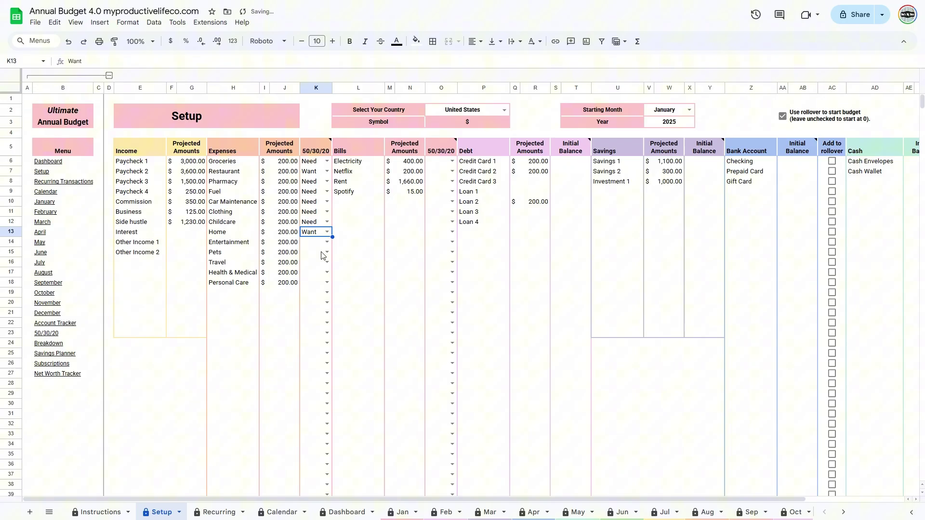
{"action": "left_click", "coordinate": [323, 241]}
{"action": "left_click", "coordinate": [312, 267]}
{"action": "left_click", "coordinate": [323, 252]}
{"action": "left_click", "coordinate": [312, 263]}
{"action": "left_click", "coordinate": [323, 262]}
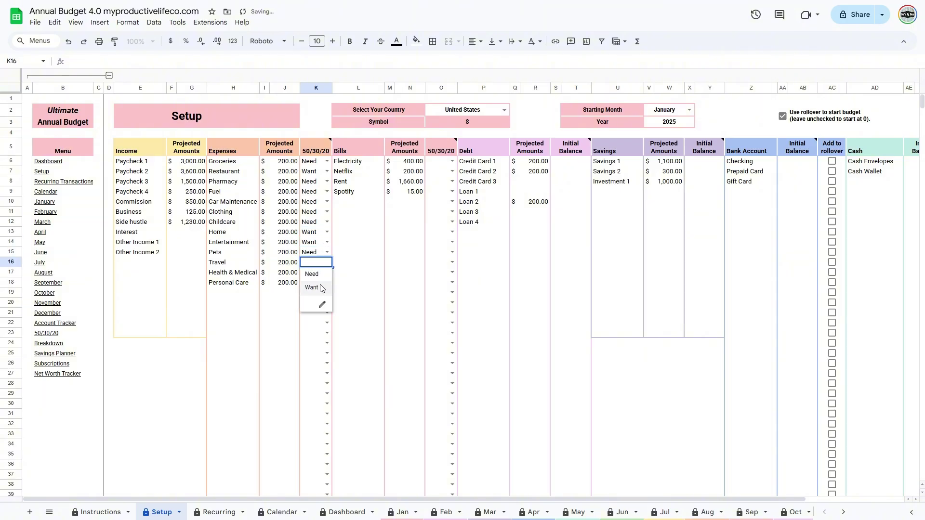
{"action": "left_click", "coordinate": [322, 288]}
{"action": "left_click", "coordinate": [325, 272]}
{"action": "left_click", "coordinate": [320, 296]}
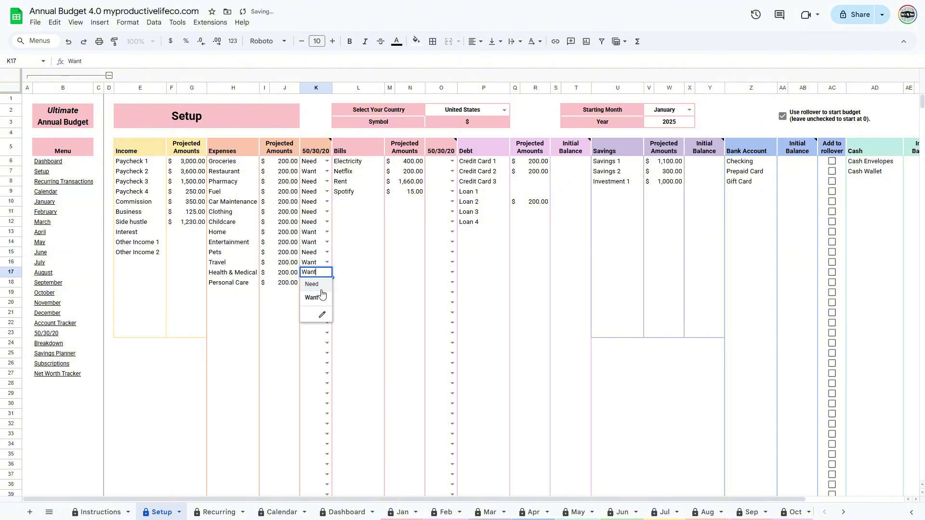
{"action": "left_click", "coordinate": [323, 285]}
{"action": "left_click", "coordinate": [325, 282]}
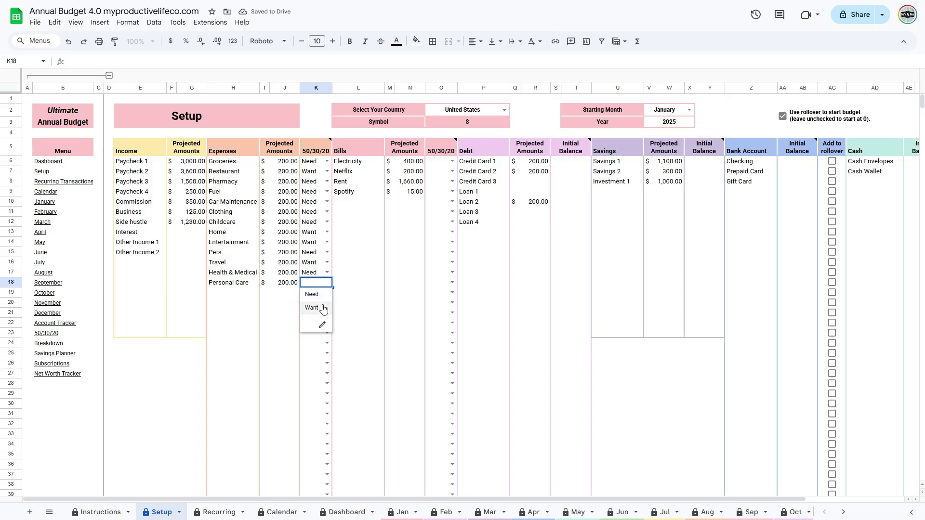
{"action": "left_click", "coordinate": [312, 308]}
Step: Tag the bills: Electricity and Rent as Need, Netflix and Spotify as Want
{"action": "left_click", "coordinate": [453, 161]}
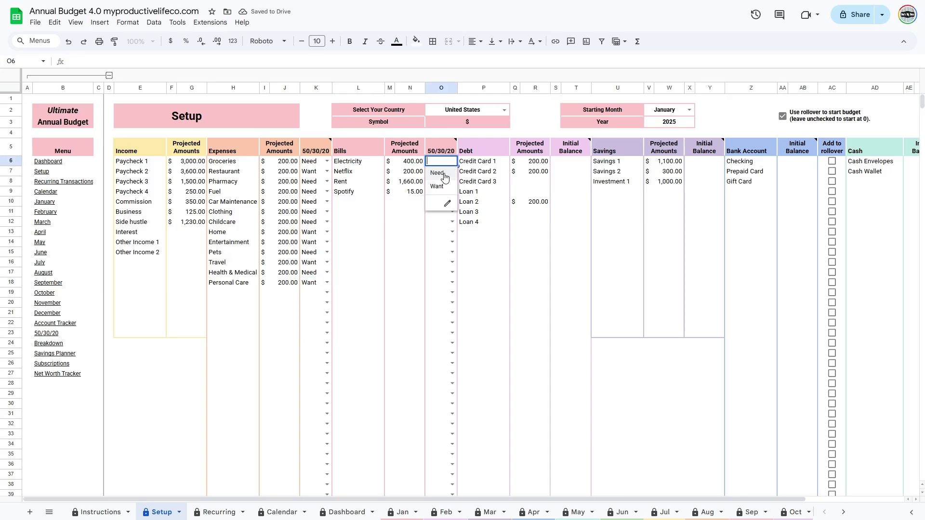
{"action": "left_click", "coordinate": [440, 174]}
{"action": "left_click", "coordinate": [452, 171]}
{"action": "left_click", "coordinate": [451, 195]}
{"action": "left_click", "coordinate": [452, 181]}
{"action": "left_click", "coordinate": [440, 194]}
{"action": "left_click", "coordinate": [452, 191]}
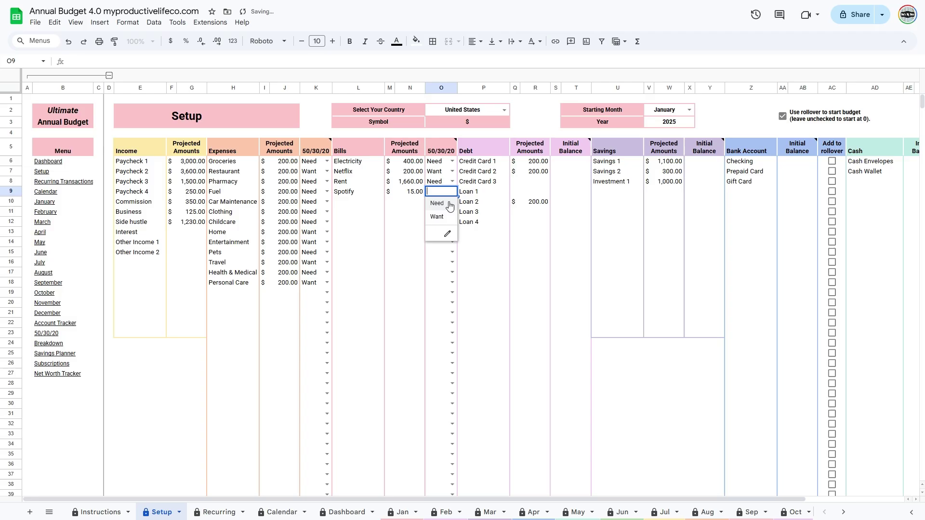
{"action": "left_click", "coordinate": [440, 215]}
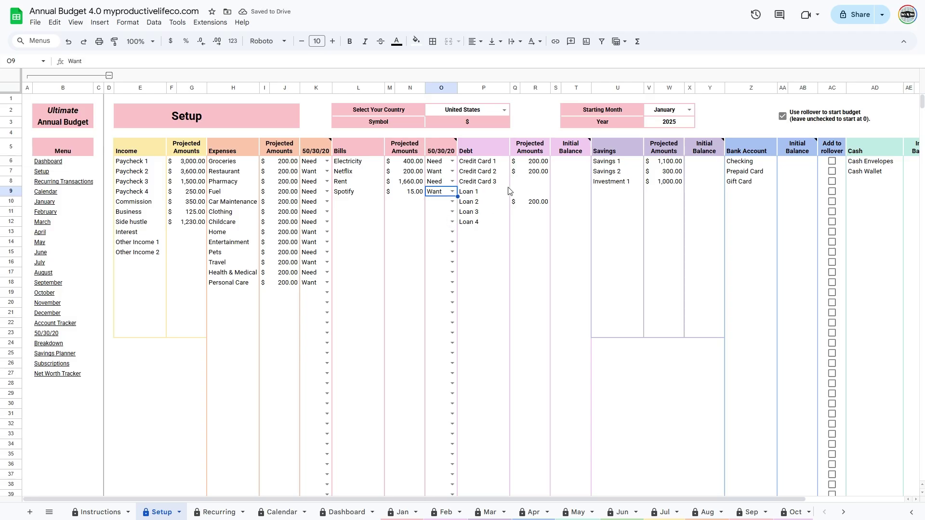
Step: Enter debt initial balances of -2500, -250, -250, -5000, -750, -500 and -150
{"action": "left_click", "coordinate": [576, 164]}
{"action": "type", "text": "-2500"}
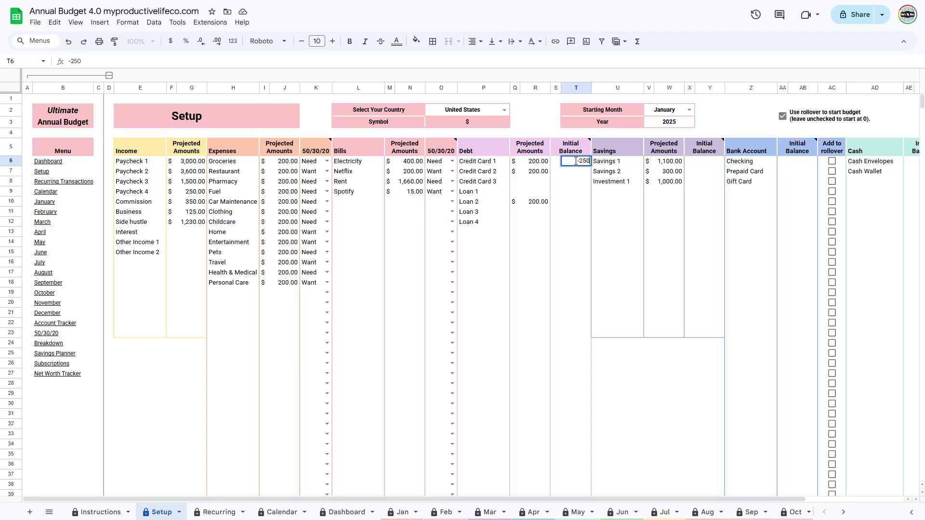
{"action": "key", "text": "Return"}
{"action": "type", "text": "-250"}
{"action": "key", "text": "Return"}
{"action": "type", "text": "-250"}
{"action": "key", "text": "Return"}
{"action": "type", "text": "-5000"}
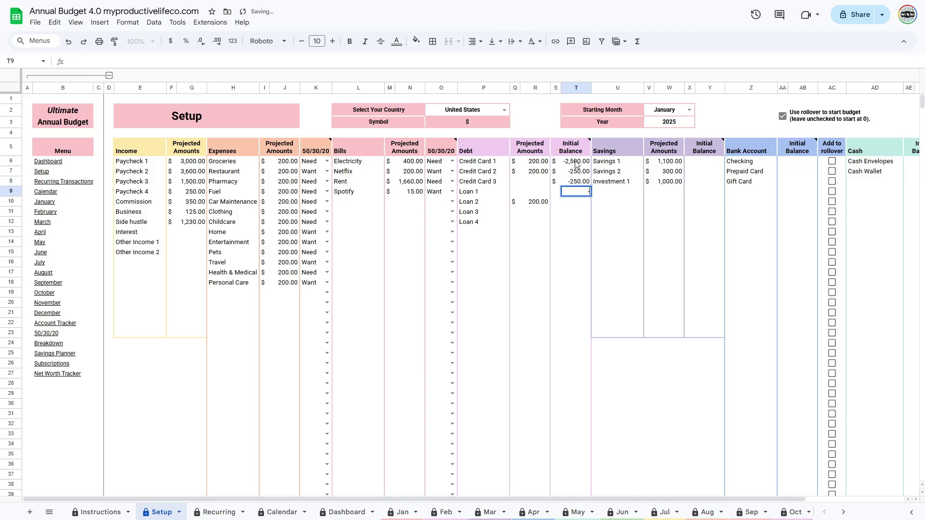
{"action": "key", "text": "Return"}
{"action": "type", "text": "-750-"}
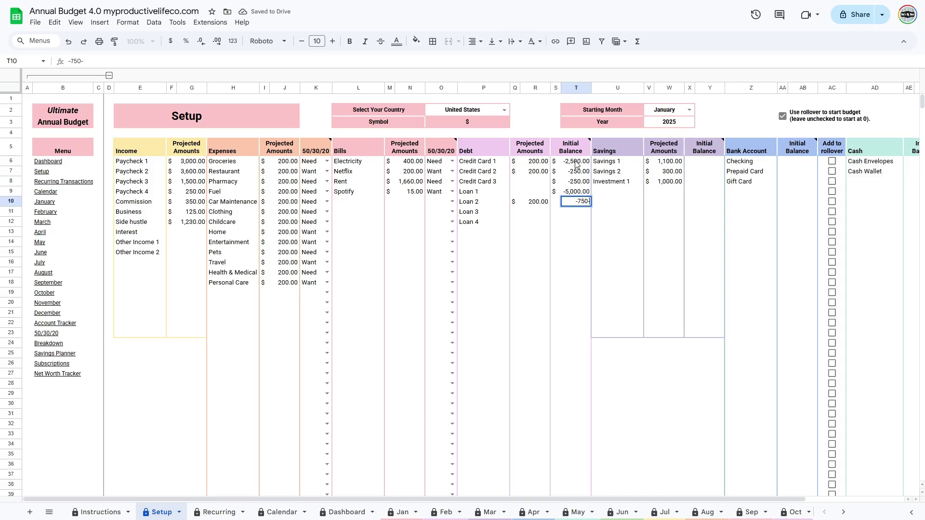
{"action": "key", "text": "Return"}
{"action": "type", "text": "-500"}
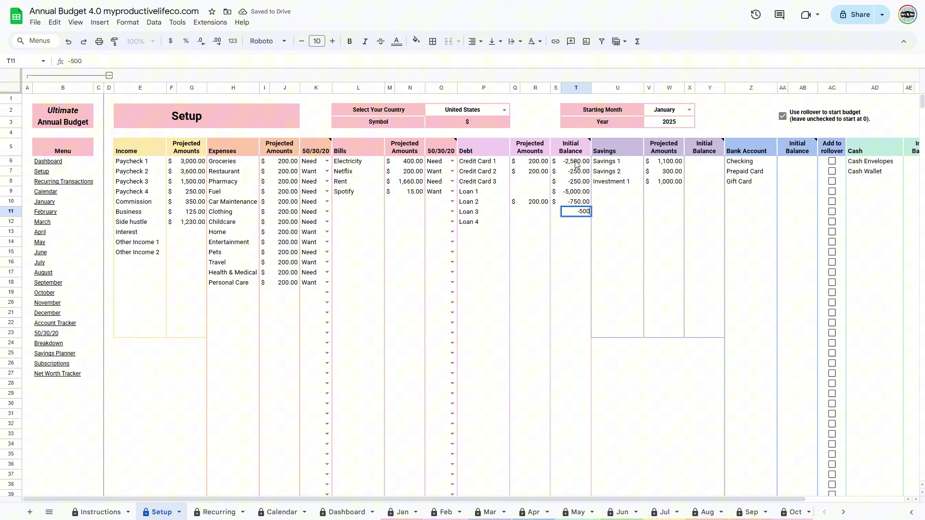
{"action": "key", "text": "Return"}
{"action": "type", "text": "-150"}
{"action": "key", "text": "Return"}
Step: Enter savings initial balances: Savings 1 10,000, Savings 2 1500, Investment 1 25000
{"action": "left_click", "coordinate": [708, 161]}
{"action": "type", "text": "1"}
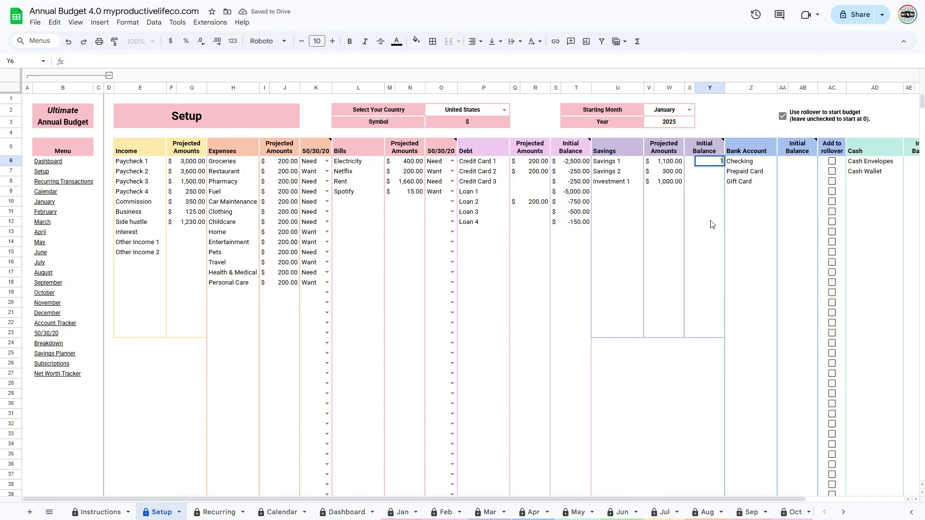
{"action": "type", "text": "0,000"}
{"action": "key", "text": "Return"}
{"action": "type", "text": "1500"}
{"action": "key", "text": "Return"}
{"action": "type", "text": "25000"}
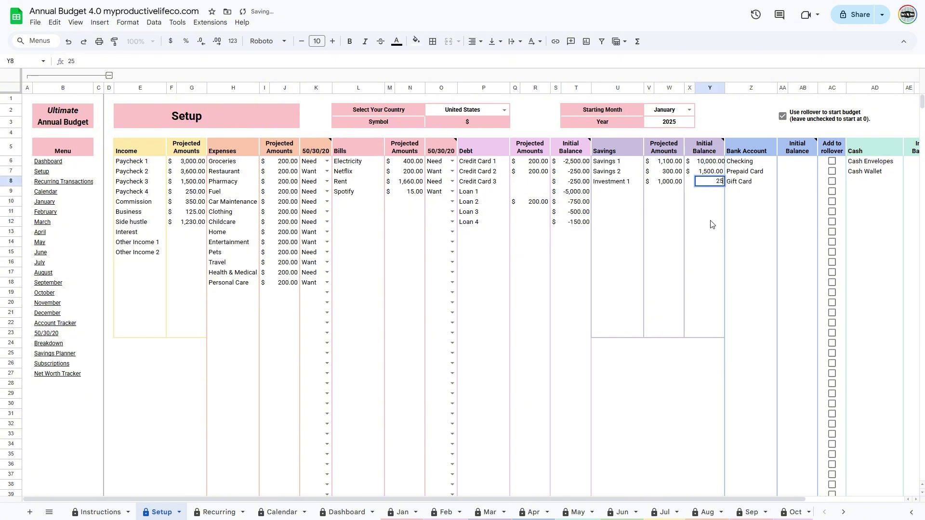
{"action": "key", "text": "Return"}
Step: Enter bank account balances: Checking 1500, Prepaid Card 500, Gift Card 230
{"action": "left_click", "coordinate": [803, 162]}
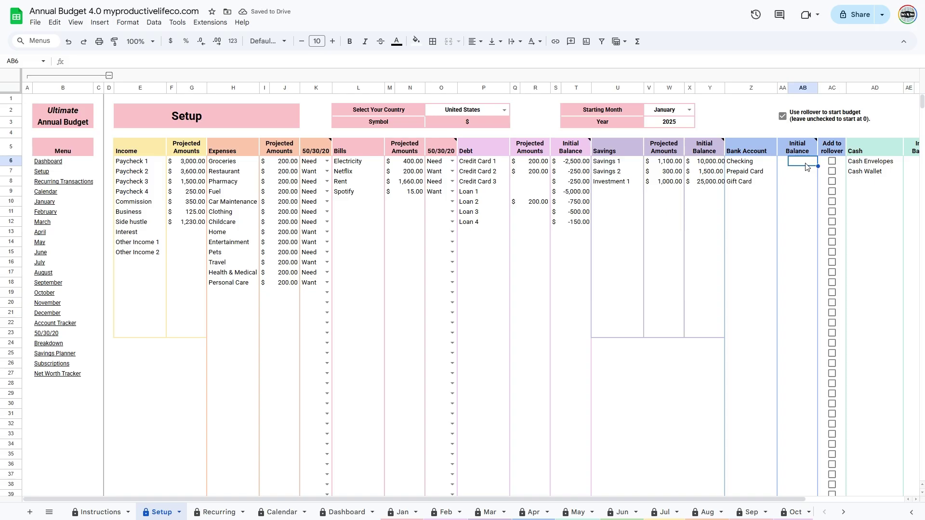
{"action": "type", "text": "1500"}
{"action": "key", "text": "Return"}
{"action": "type", "text": "500"}
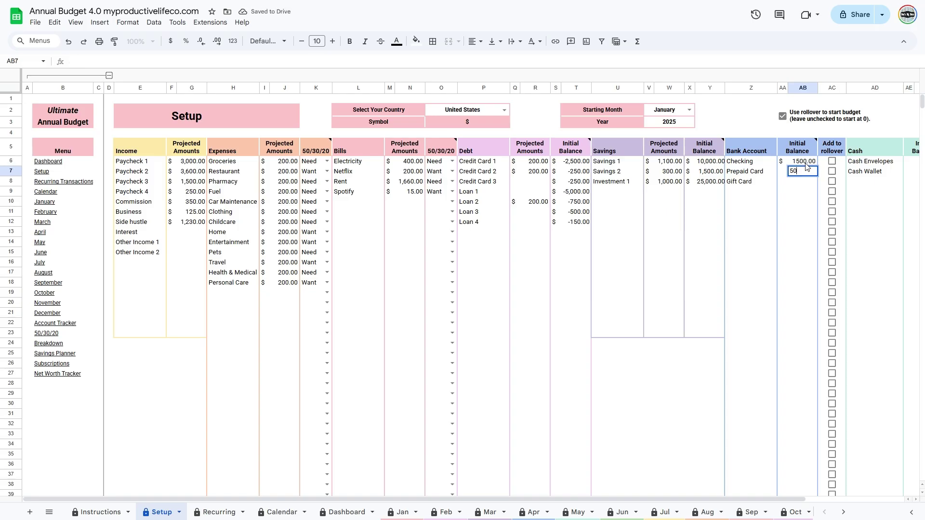
{"action": "key", "text": "Return"}
{"action": "type", "text": "230"}
{"action": "key", "text": "Return"}
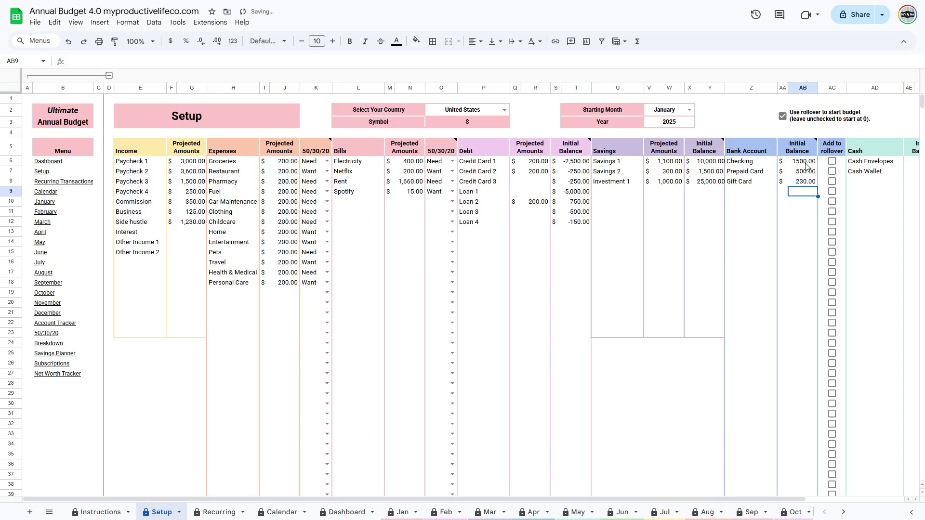
Step: Tick Add to rollover for Checking and Prepaid Card
{"action": "left_click", "coordinate": [833, 162]}
{"action": "left_click", "coordinate": [833, 171]}
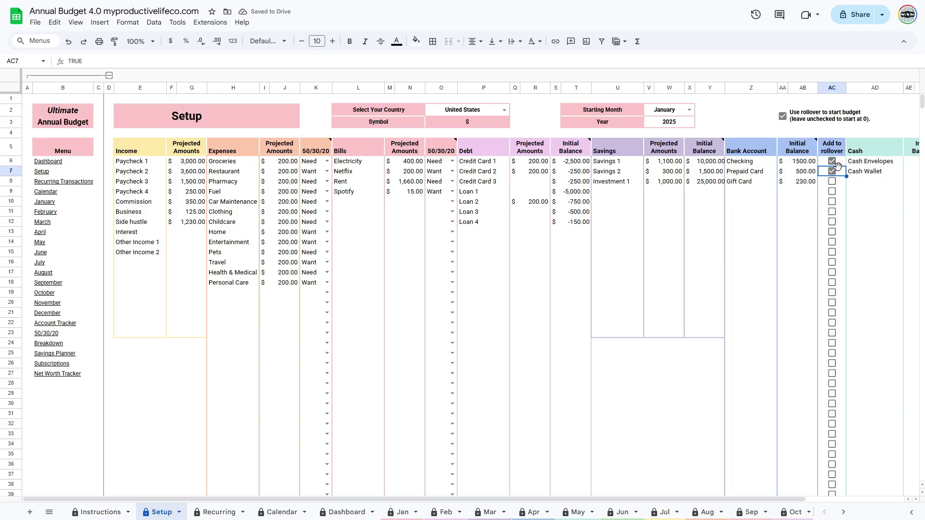
{"action": "mouse_move", "coordinate": [800, 147]}
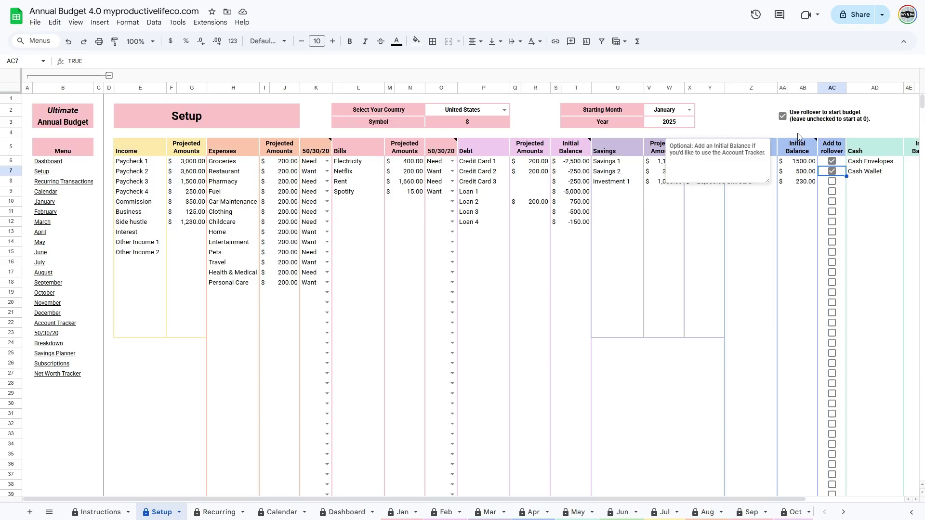
{"action": "left_click_drag", "start_coordinate": [751, 498], "coordinate": [850, 519]}
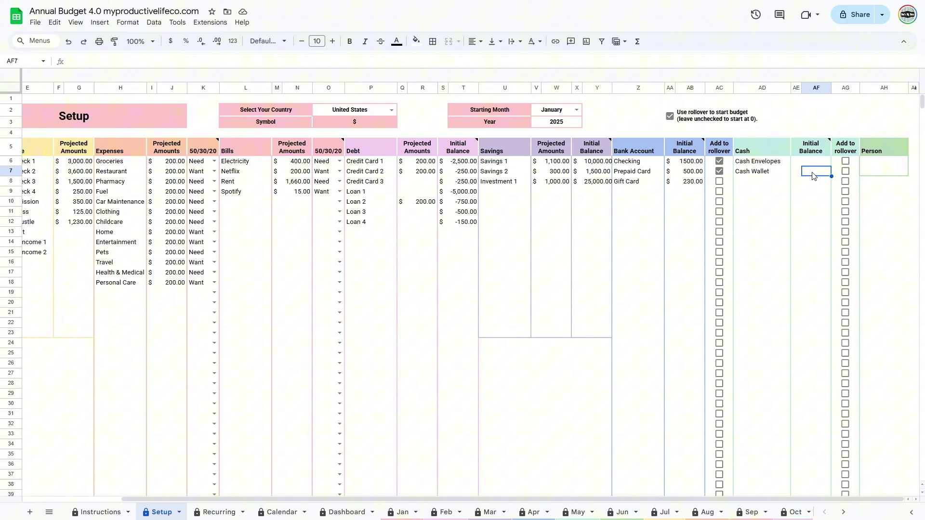
Step: Give Cash Wallet a 350 starting balance and enter two household members' names under Person
{"action": "type", "text": "350"}
{"action": "key", "text": "Return"}
{"action": "left_click", "coordinate": [876, 163]}
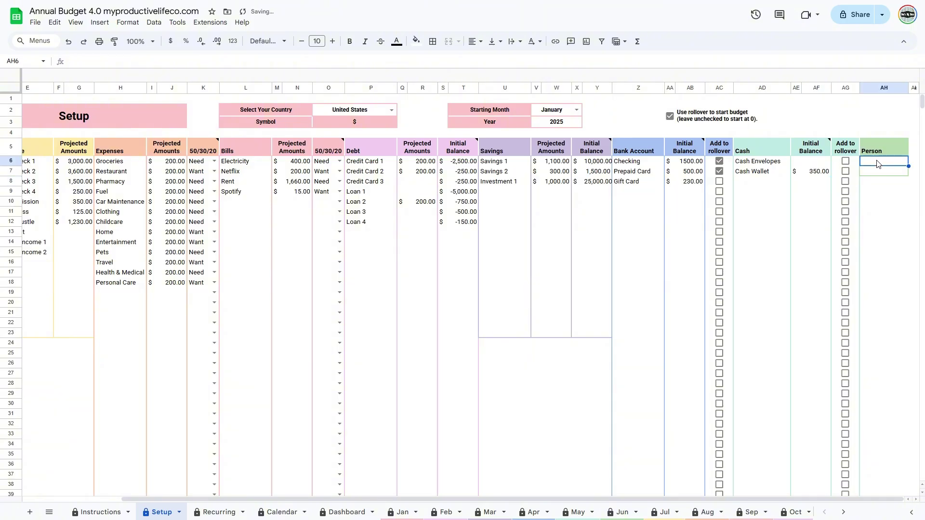
{"action": "type", "text": "Jake"}
{"action": "key", "text": "Return"}
{"action": "type", "text": "Amy"}
{"action": "key", "text": "Return"}
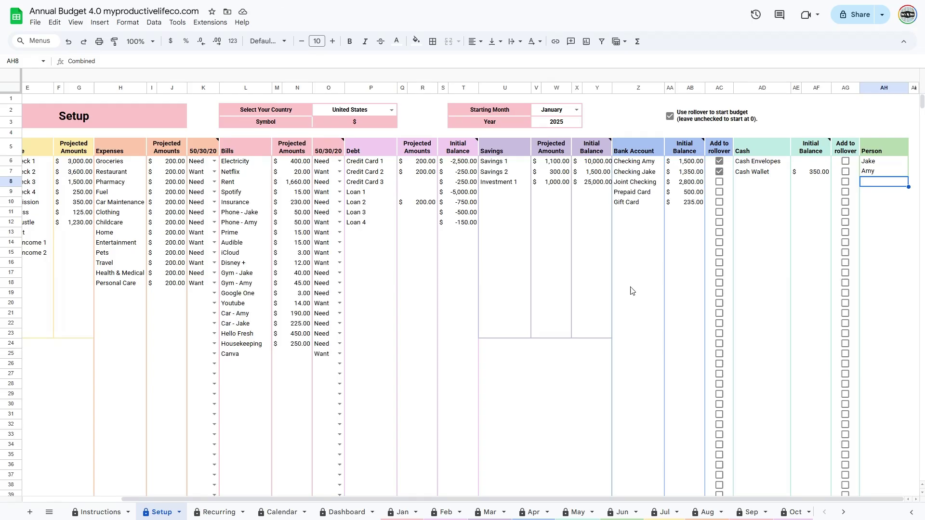
{"action": "left_click_drag", "start_coordinate": [186, 497], "coordinate": [57, 496]}
Step: On the Recurring sheet, set Paycheck 2's dates from 1/6/2025 to 12/29/2025
{"action": "left_click", "coordinate": [45, 183]}
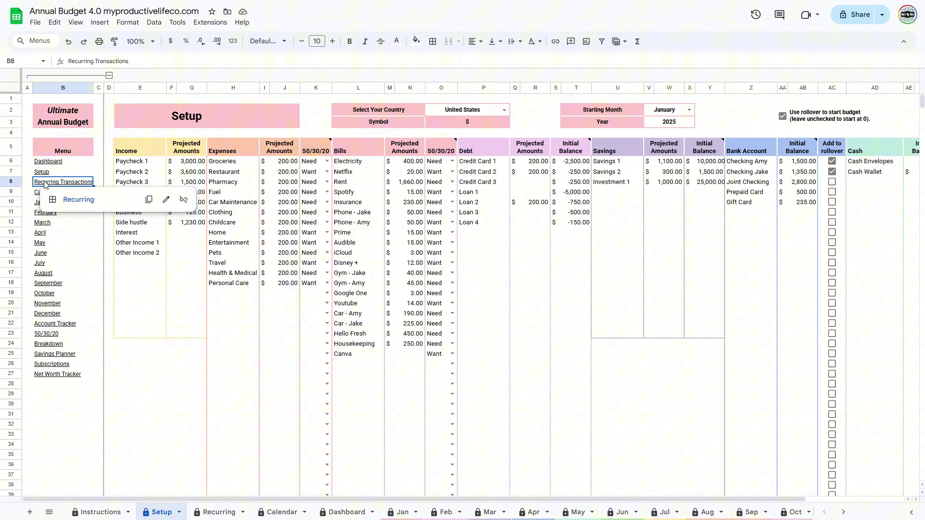
{"action": "left_click", "coordinate": [77, 199]}
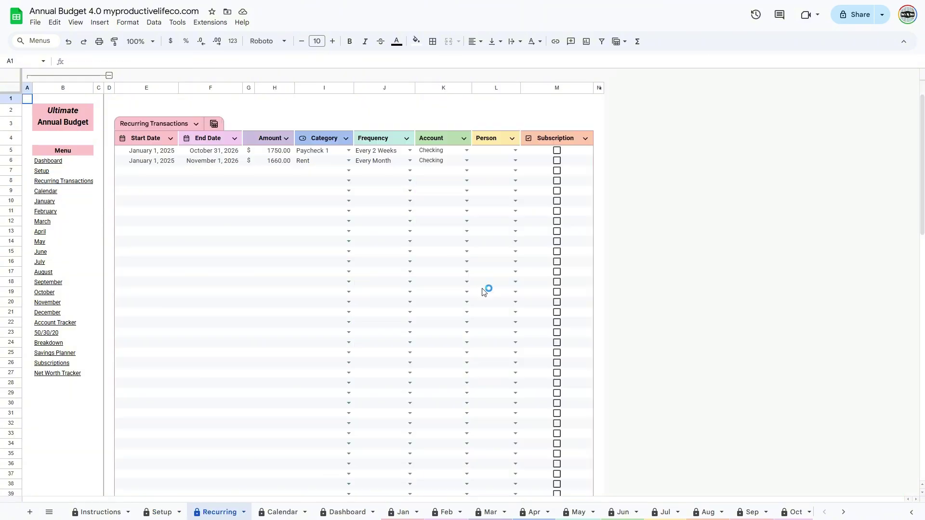
{"action": "left_click", "coordinate": [145, 161]}
{"action": "type", "text": "1/6/2025"}
{"action": "key", "text": "Return"}
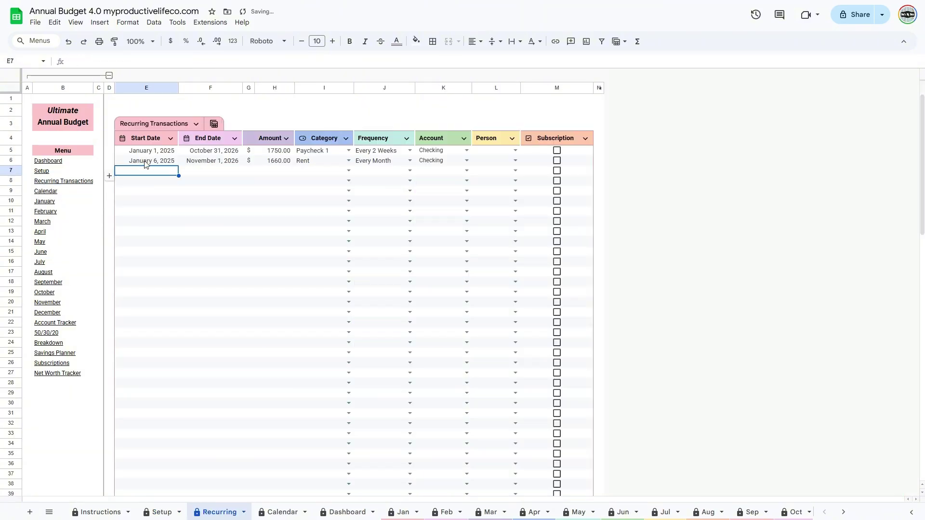
{"action": "left_click", "coordinate": [211, 161]}
{"action": "type", "text": "12/29/2025"}
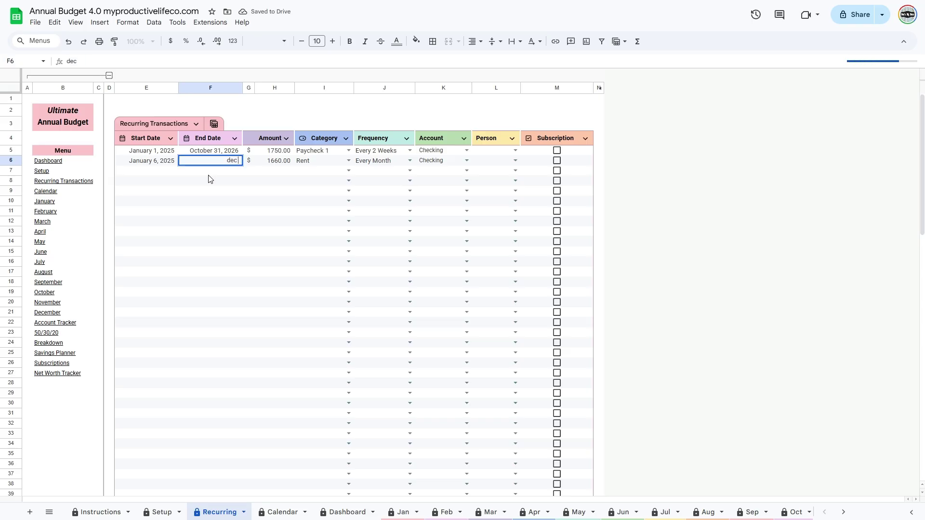
{"action": "key", "text": "Return"}
Step: Set the row to 1800, category Paycheck 2, Every 2 Weeks, into Checking
{"action": "key", "text": "Up"}
{"action": "key", "text": "Right"}
{"action": "key", "text": "Right"}
{"action": "type", "text": "1800"}
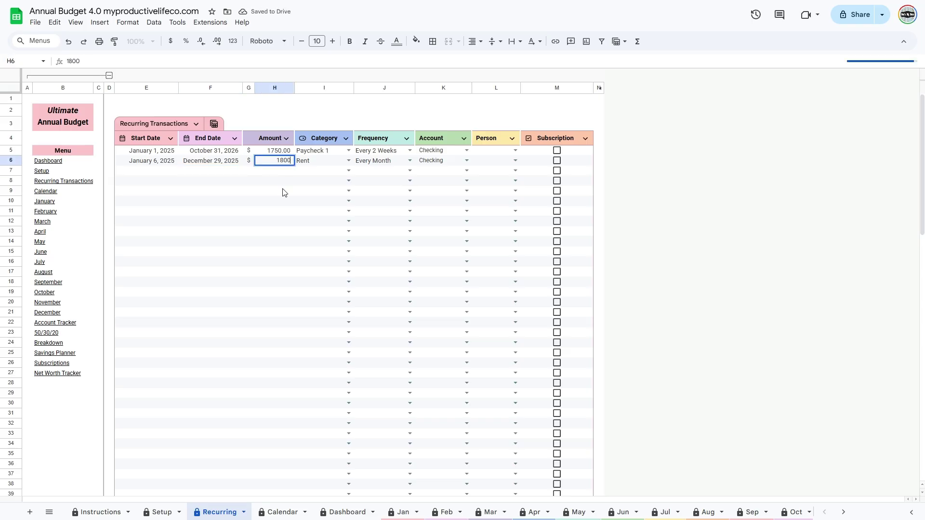
{"action": "key", "text": "Return"}
{"action": "left_click", "coordinate": [331, 165]}
{"action": "type", "text": "Paycheck"}
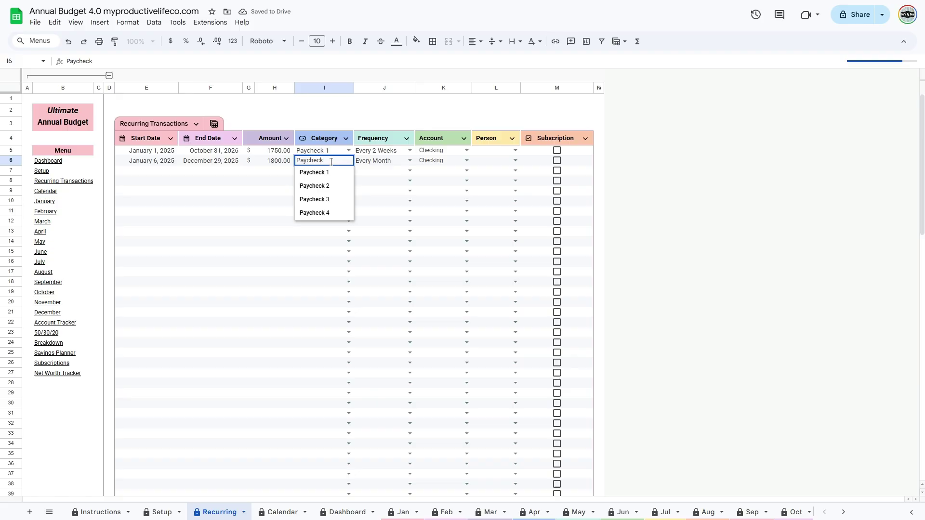
{"action": "left_click", "coordinate": [324, 187]}
{"action": "left_click", "coordinate": [409, 160]}
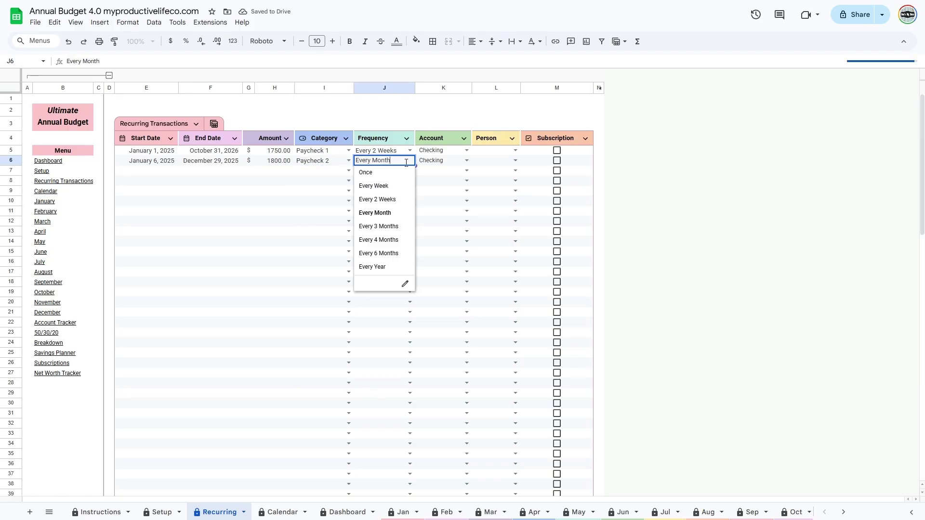
{"action": "left_click", "coordinate": [380, 201]}
{"action": "left_click", "coordinate": [466, 160]}
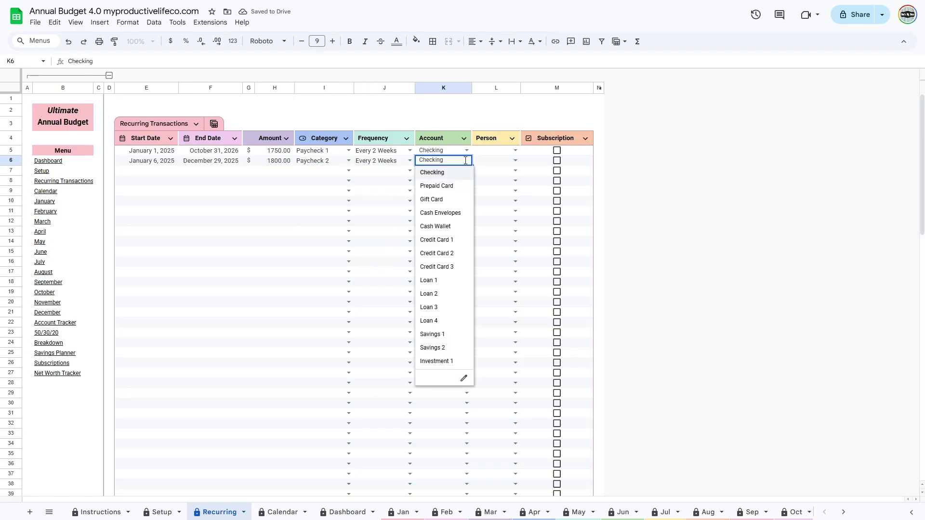
{"action": "left_click", "coordinate": [446, 174]}
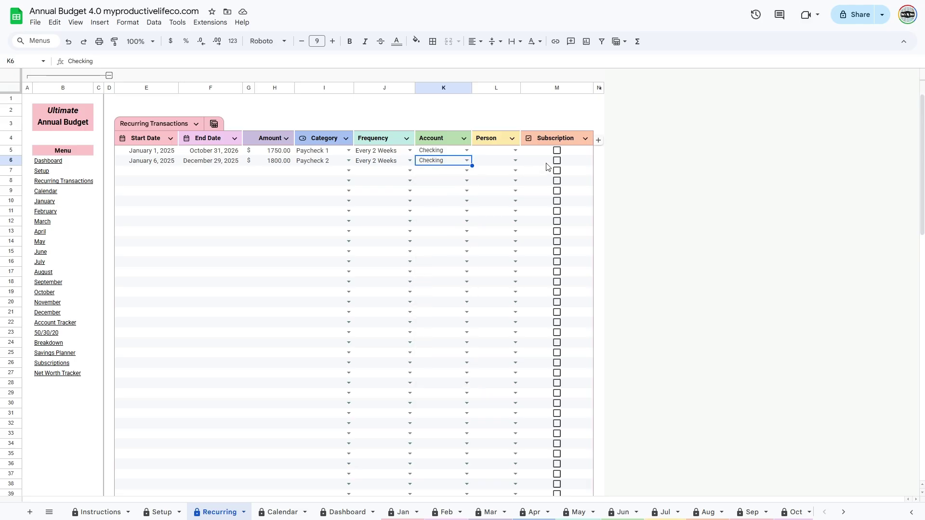
Step: Assign a person to both the Paycheck 2 and Paycheck 1 rows
{"action": "left_click", "coordinate": [515, 161]}
{"action": "left_click", "coordinate": [504, 174]}
{"action": "left_click", "coordinate": [515, 150]}
{"action": "left_click", "coordinate": [498, 166]}
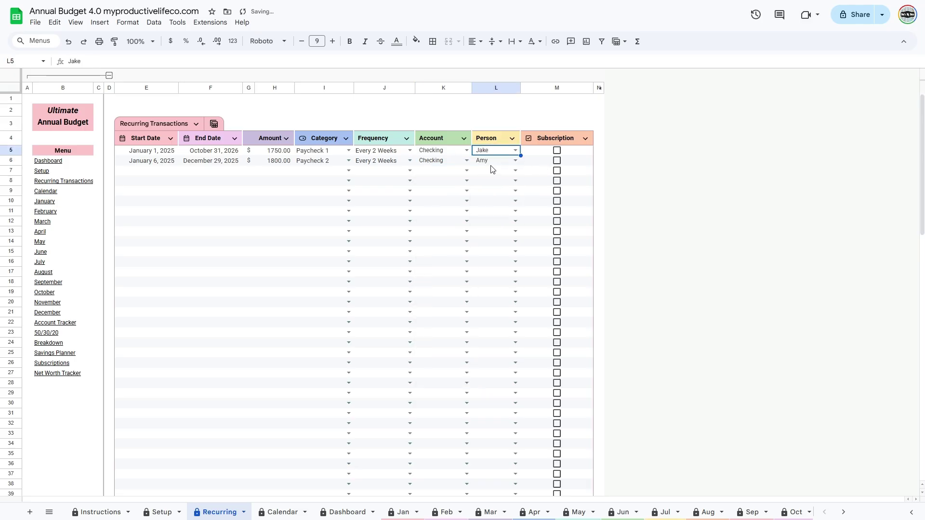
{"action": "left_click", "coordinate": [151, 177]}
Step: Start a new row dated 1/1/2025 for 1660 in the Rent category
{"action": "type", "text": "January 1, 2025"}
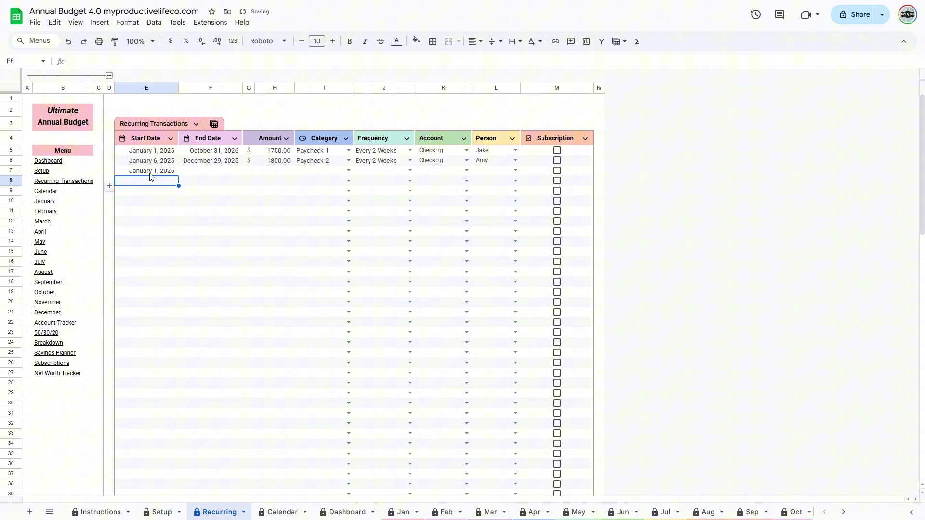
{"action": "left_click", "coordinate": [274, 176]}
{"action": "type", "text": "1660"}
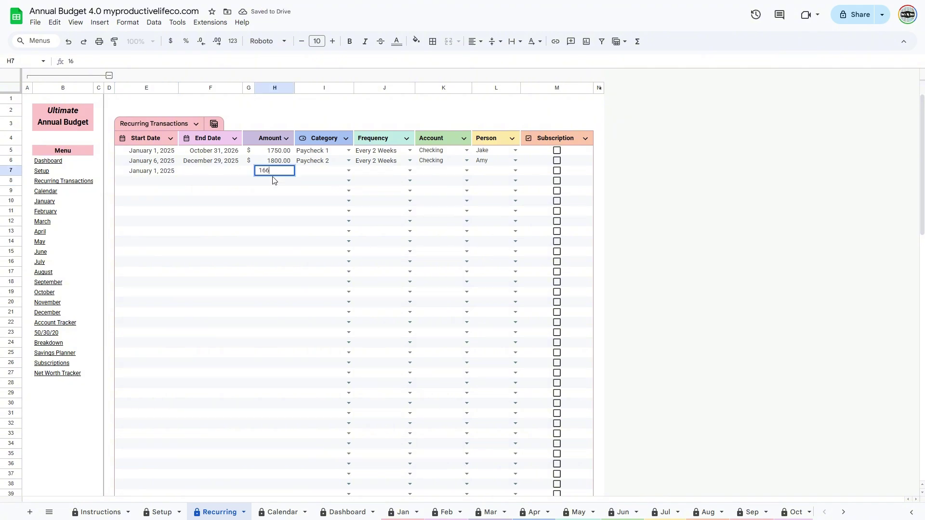
{"action": "left_click", "coordinate": [337, 172]}
{"action": "type", "text": "Rent"}
{"action": "left_click", "coordinate": [310, 184]}
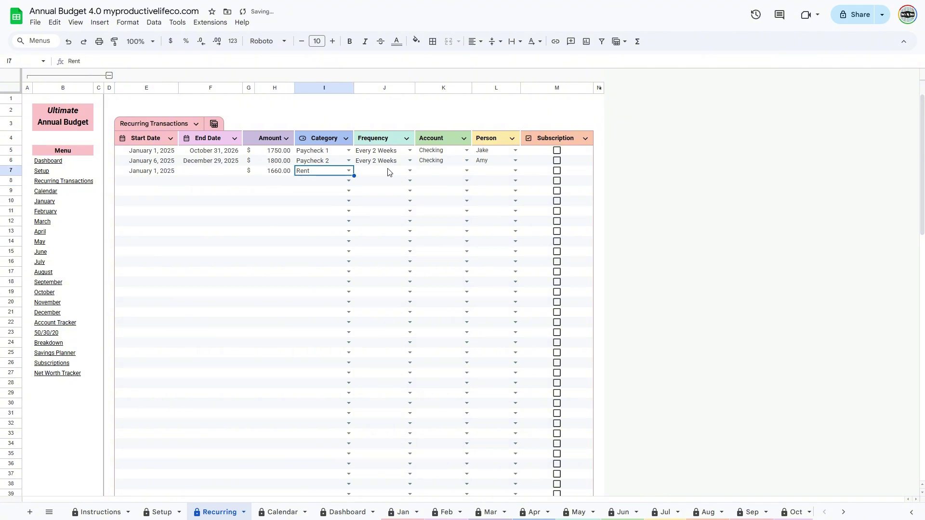
Step: Set the rent row's frequency to Every Month and its account to Checking
{"action": "left_click", "coordinate": [389, 172]}
{"action": "type", "text": "Rent"}
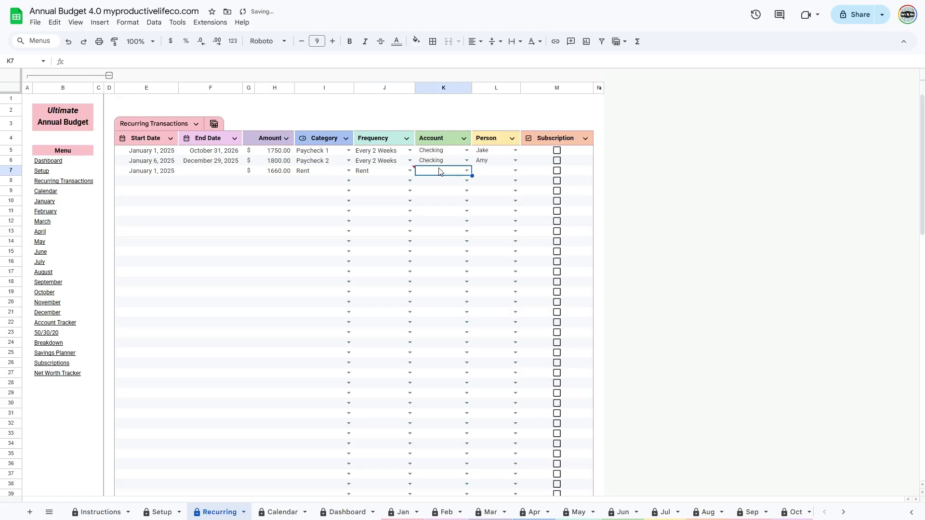
{"action": "left_click", "coordinate": [410, 171]}
{"action": "double_click", "coordinate": [382, 174]}
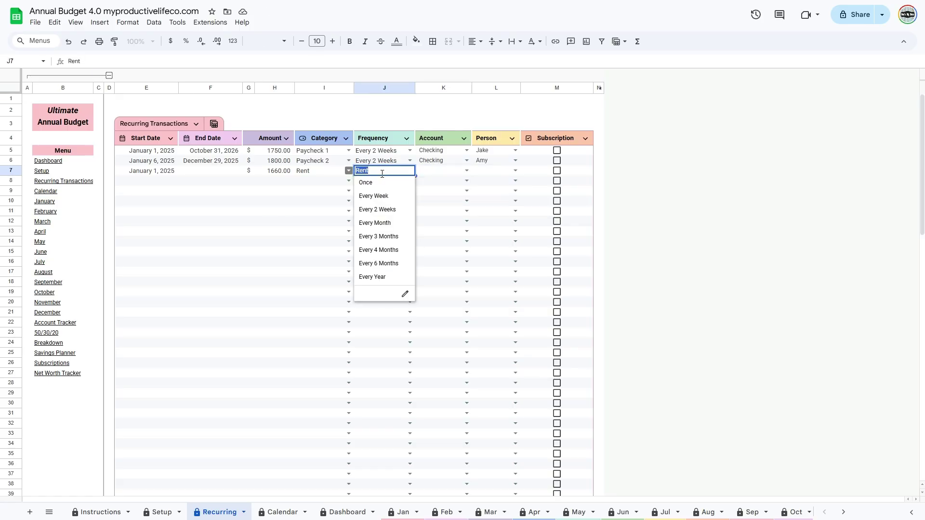
{"action": "key", "text": "Return"}
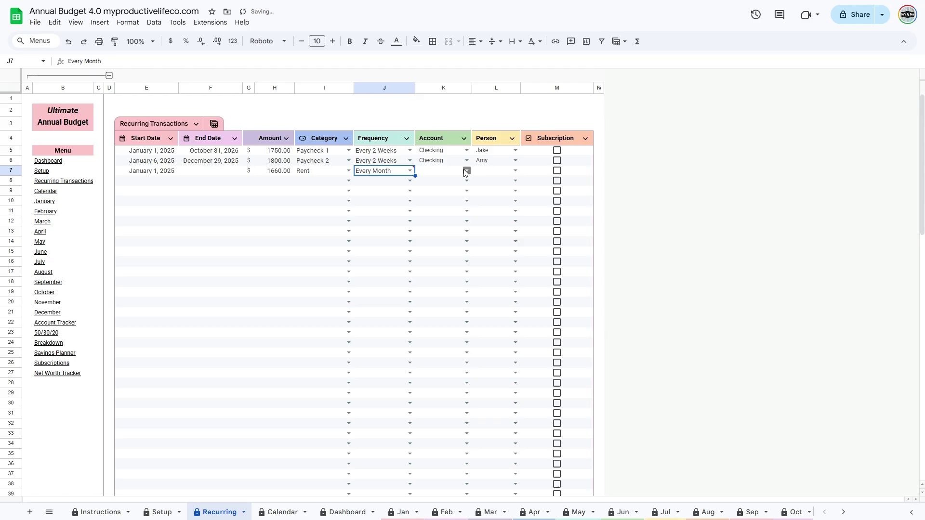
{"action": "left_click", "coordinate": [466, 171]}
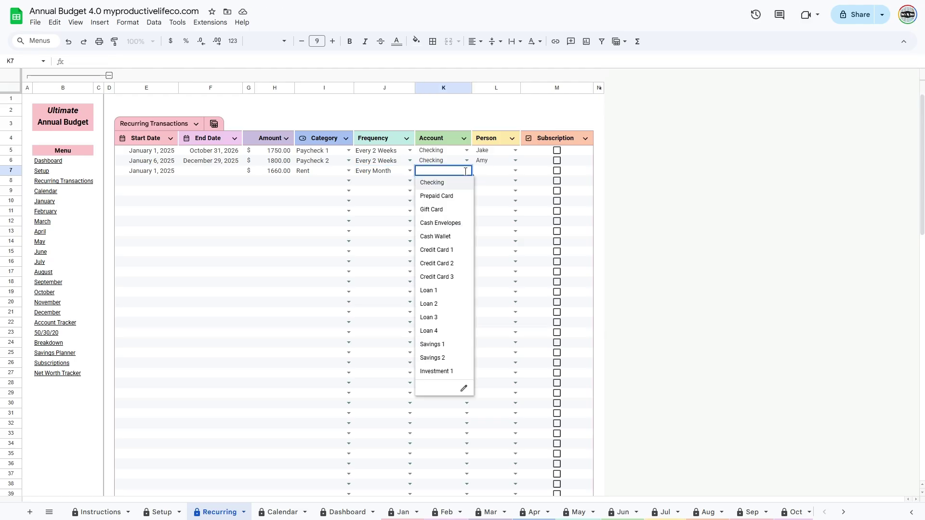
{"action": "left_click", "coordinate": [444, 184]}
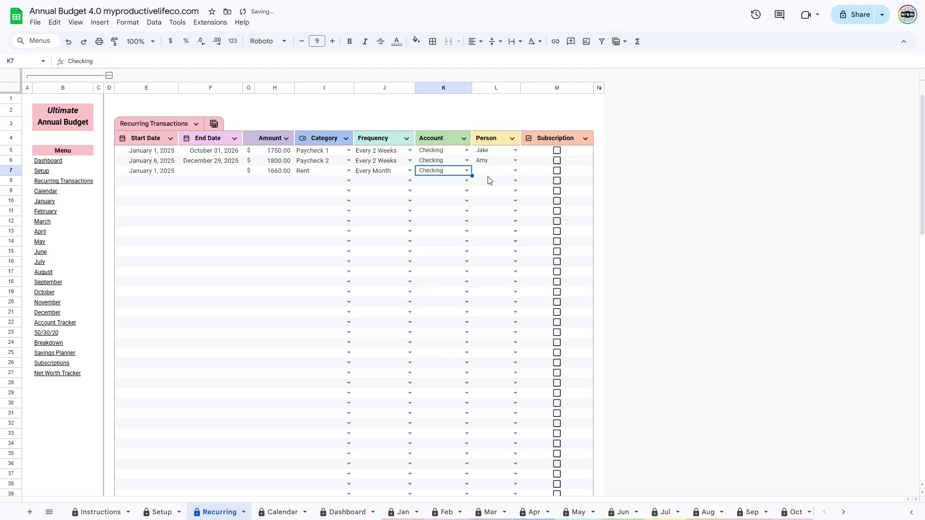
{"action": "left_click", "coordinate": [511, 171]}
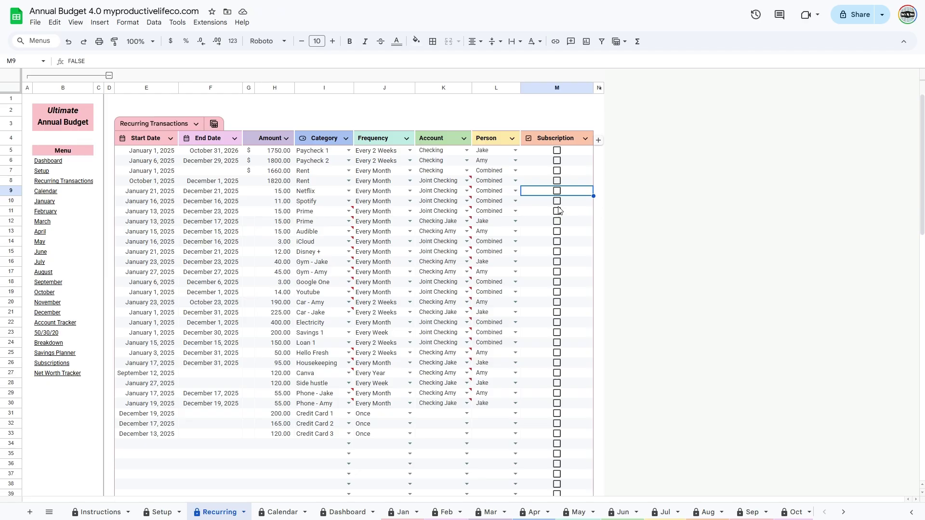
Step: Tick Subscription for Netflix, Spotify, both Prime entries, Audible and iCloud, then open the Calendar sheet
{"action": "left_click", "coordinate": [558, 191]}
{"action": "left_click", "coordinate": [557, 202]}
{"action": "left_click", "coordinate": [557, 212]}
{"action": "left_click", "coordinate": [557, 221]}
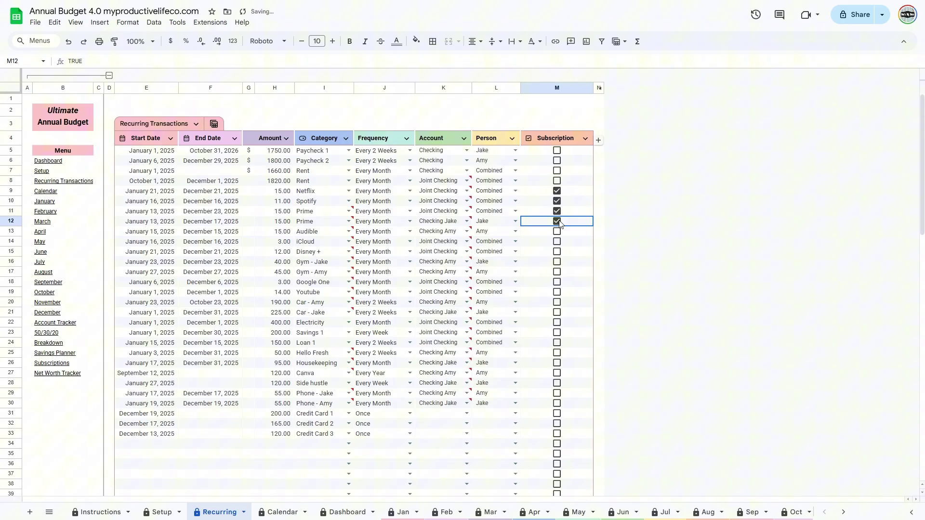
{"action": "left_click", "coordinate": [557, 231]}
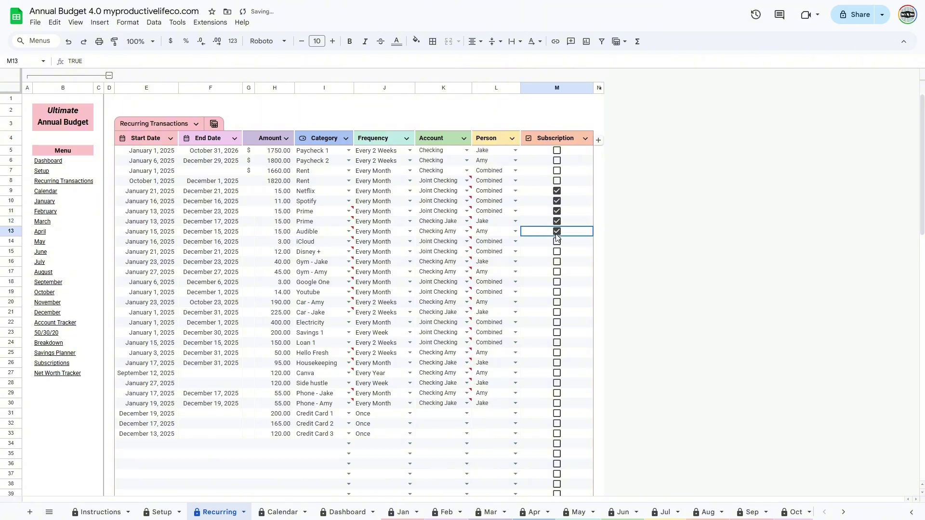
{"action": "left_click", "coordinate": [557, 243]}
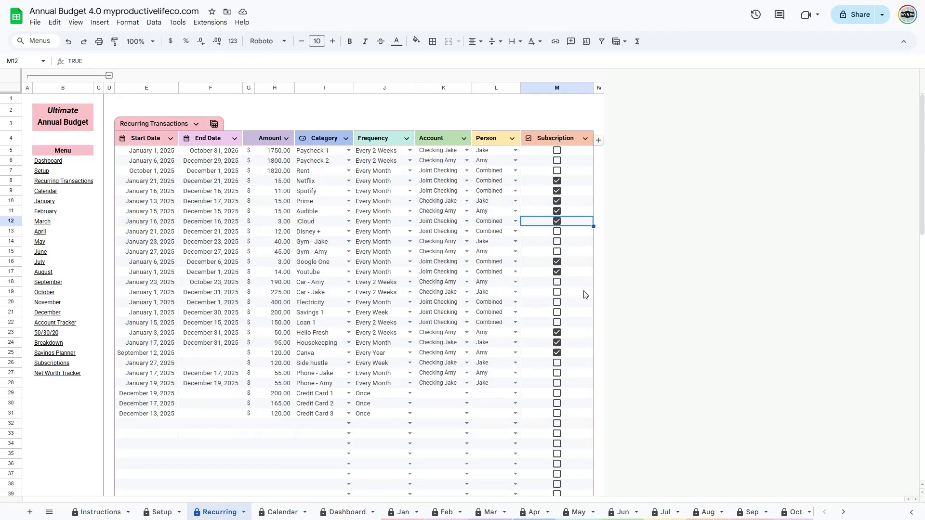
{"action": "mouse_move", "coordinate": [50, 193]}
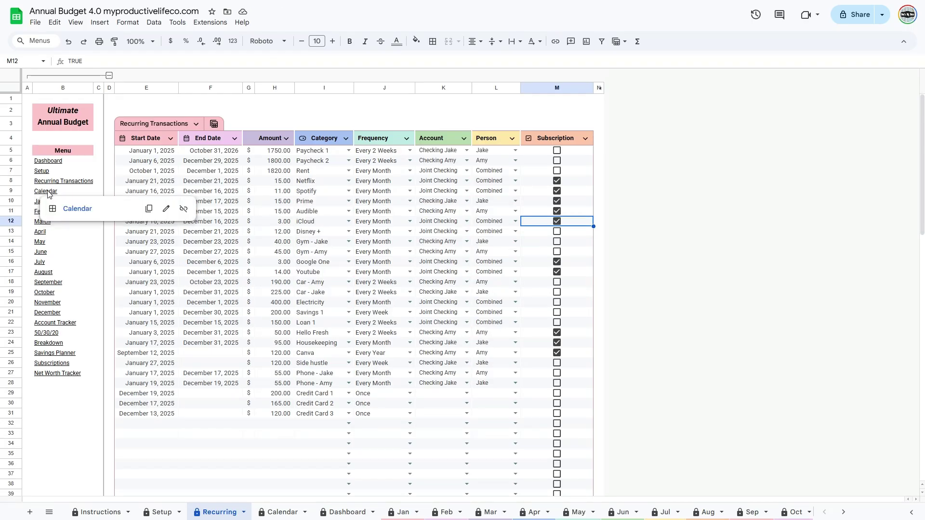
{"action": "left_click", "coordinate": [73, 211]}
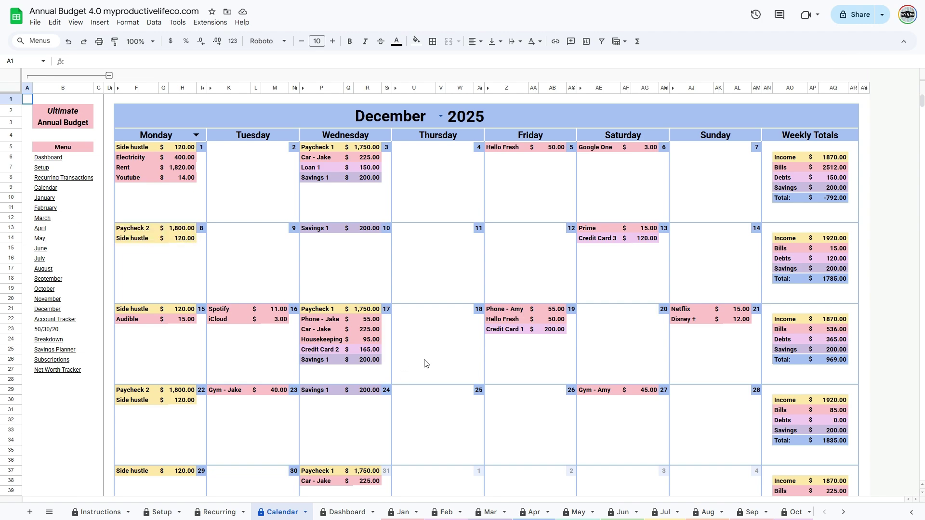
Step: Show January on the calendar and test years 2026 and 2025, then restore the =Setup!V3 year formula
{"action": "left_click", "coordinate": [440, 116]}
{"action": "left_click", "coordinate": [386, 136]}
{"action": "left_click", "coordinate": [465, 119]}
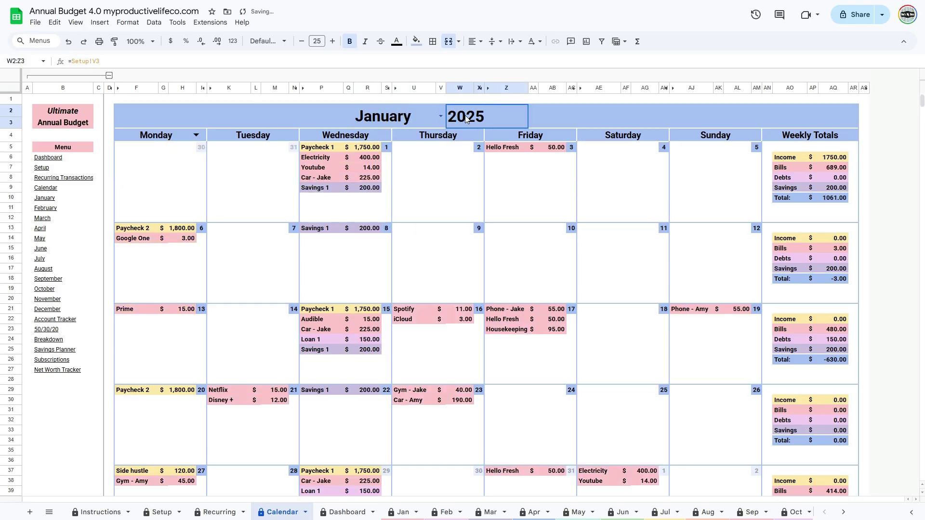
{"action": "type", "text": "2026"}
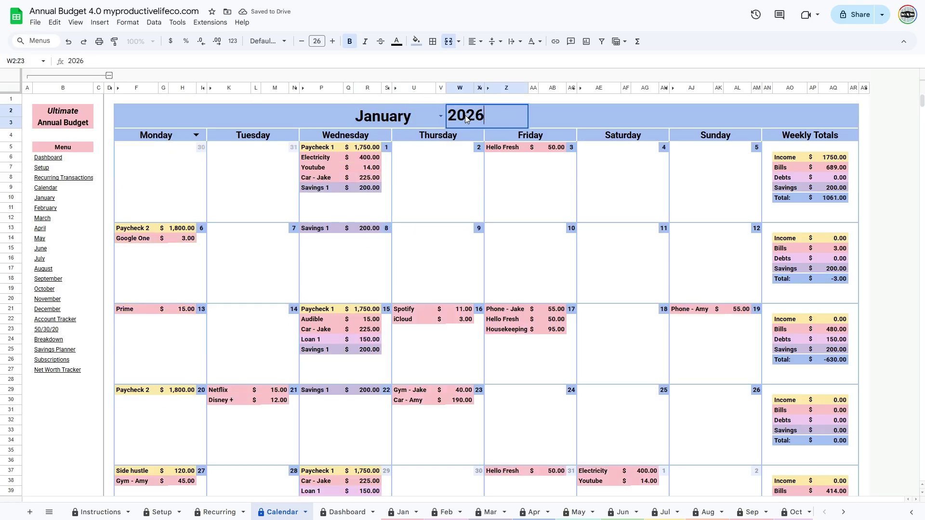
{"action": "key", "text": "Return"}
{"action": "type", "text": "2025"}
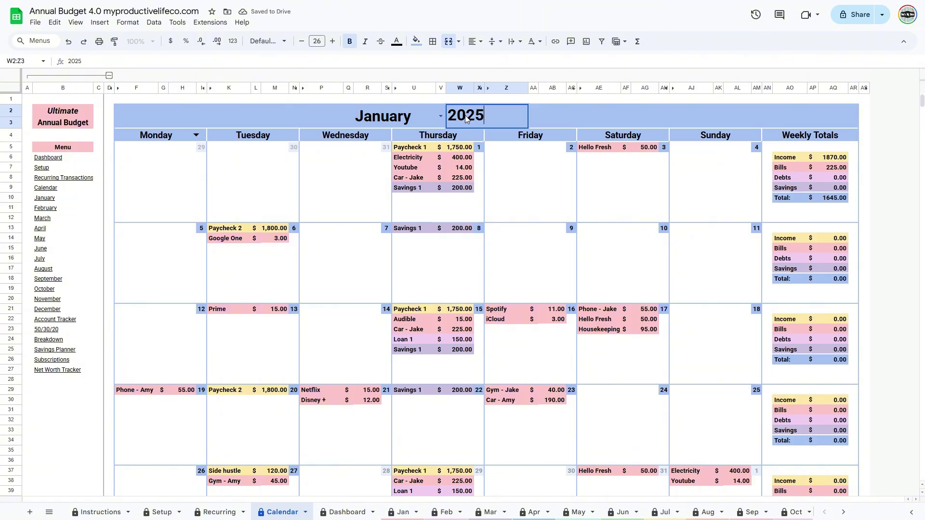
{"action": "key", "text": "Return"}
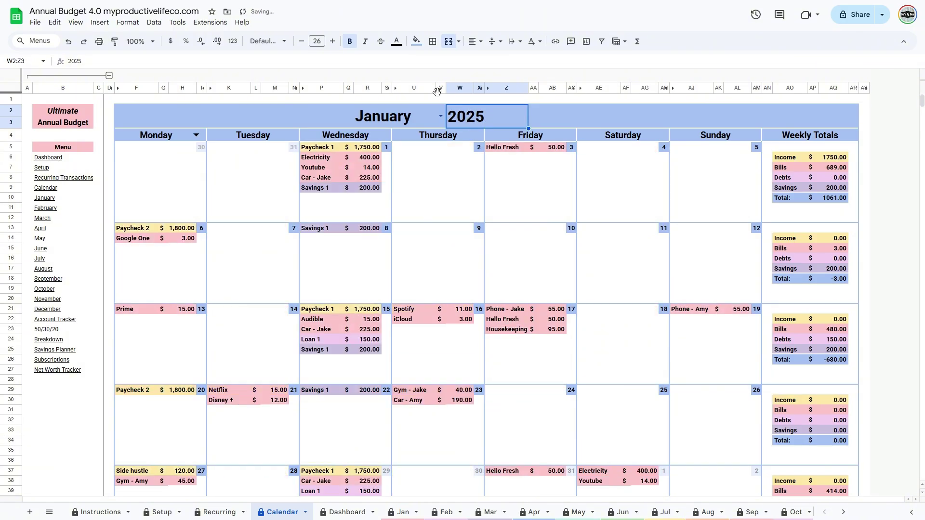
{"action": "key", "text": "ctrl+z"}
{"action": "key", "text": "ctrl+z"}
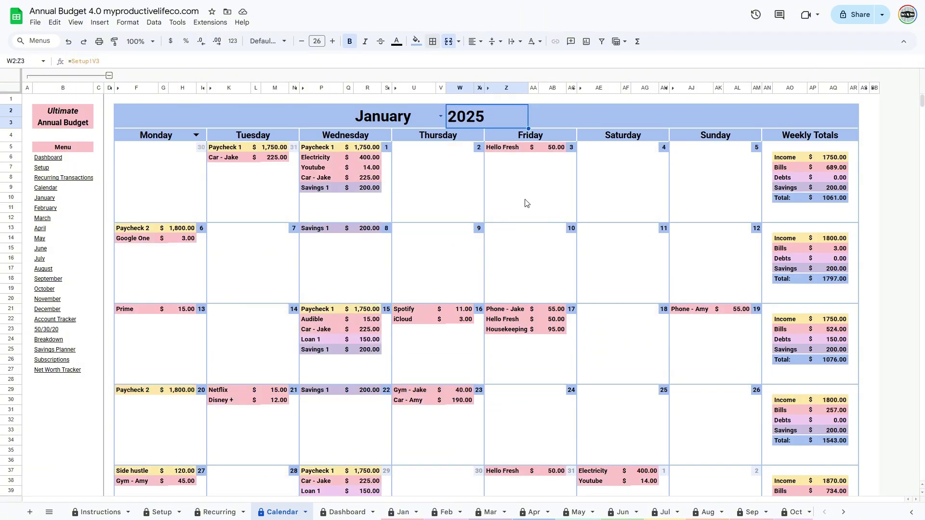
Step: Inspect the first week's income, bills, debts and savings total formulas
{"action": "left_click", "coordinate": [842, 158]}
{"action": "left_click", "coordinate": [842, 167]}
{"action": "left_click", "coordinate": [842, 177]}
{"action": "left_click", "coordinate": [842, 187]}
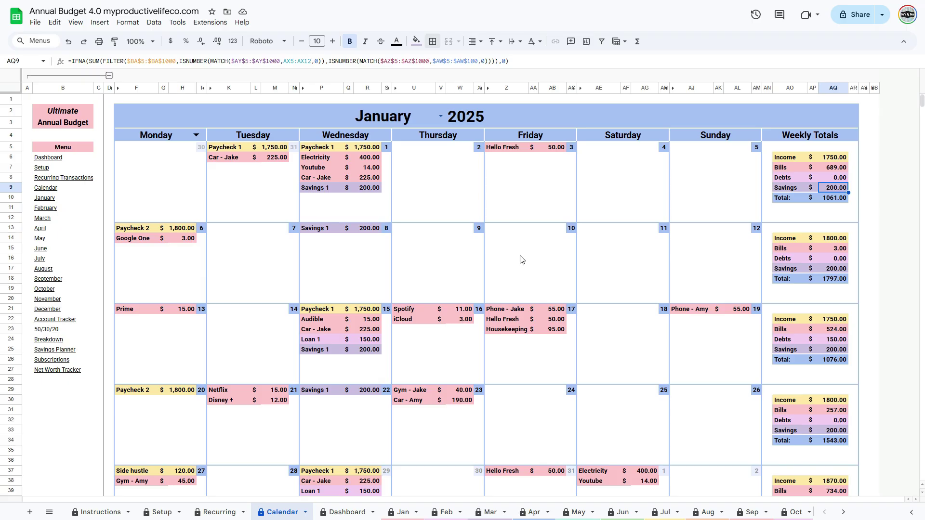
{"action": "left_click", "coordinate": [53, 159]}
{"action": "left_click", "coordinate": [75, 175]}
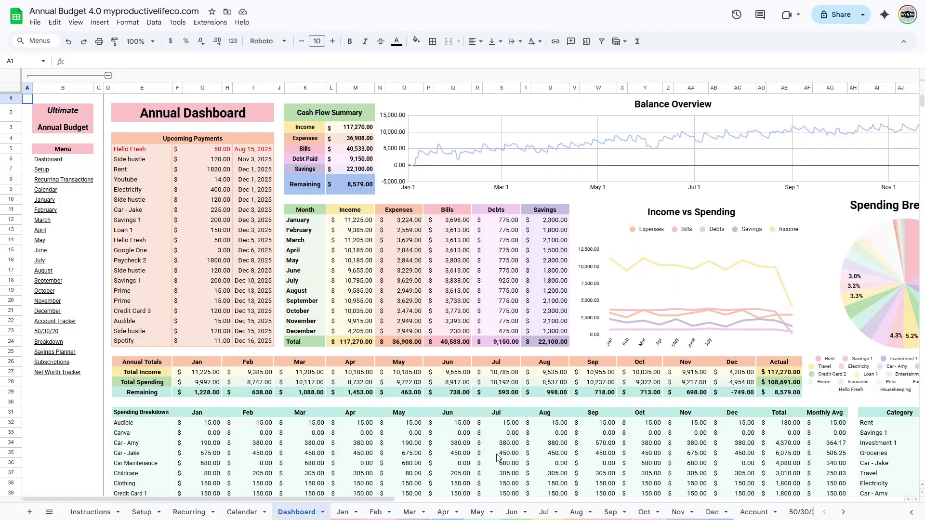
{"action": "scroll", "coordinate": [383, 499], "scroll_direction": "right", "scroll_amount": 3}
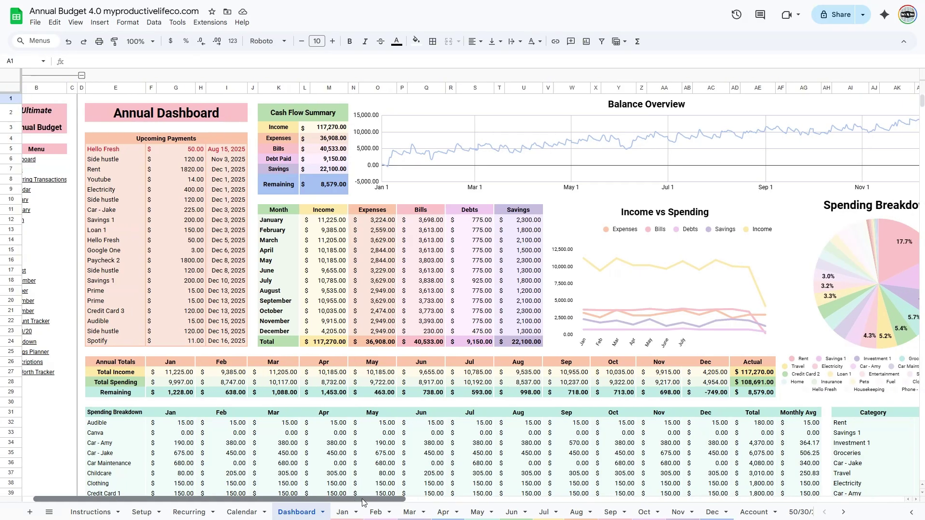
{"action": "scroll", "coordinate": [383, 507], "scroll_direction": "right", "scroll_amount": 1}
{"action": "scroll", "coordinate": [407, 445], "scroll_direction": "down", "scroll_amount": 6}
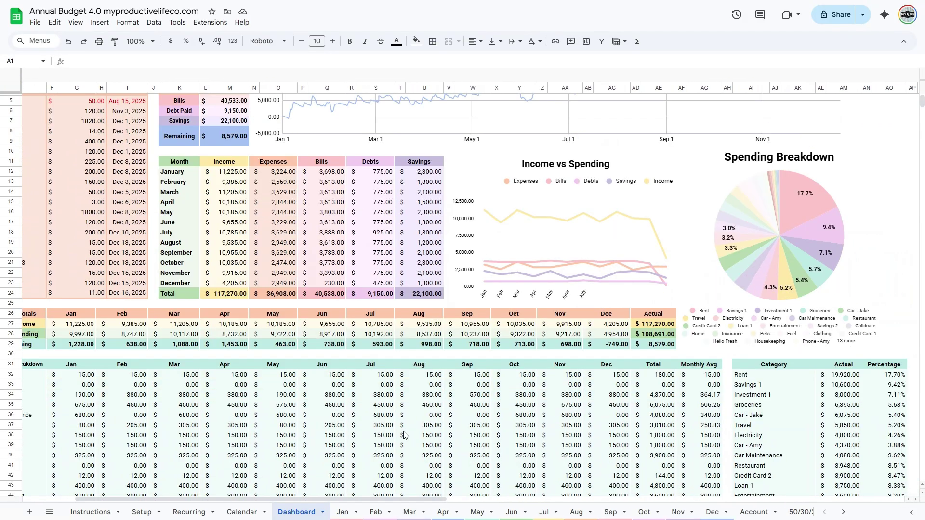
{"action": "scroll", "coordinate": [404, 435], "scroll_direction": "down", "scroll_amount": 3}
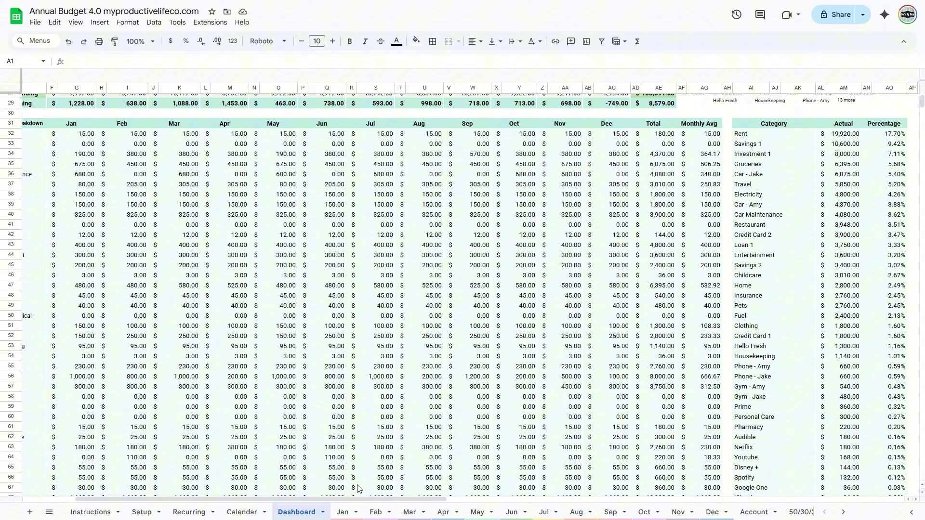
{"action": "left_click_drag", "start_coordinate": [355, 499], "coordinate": [302, 500]}
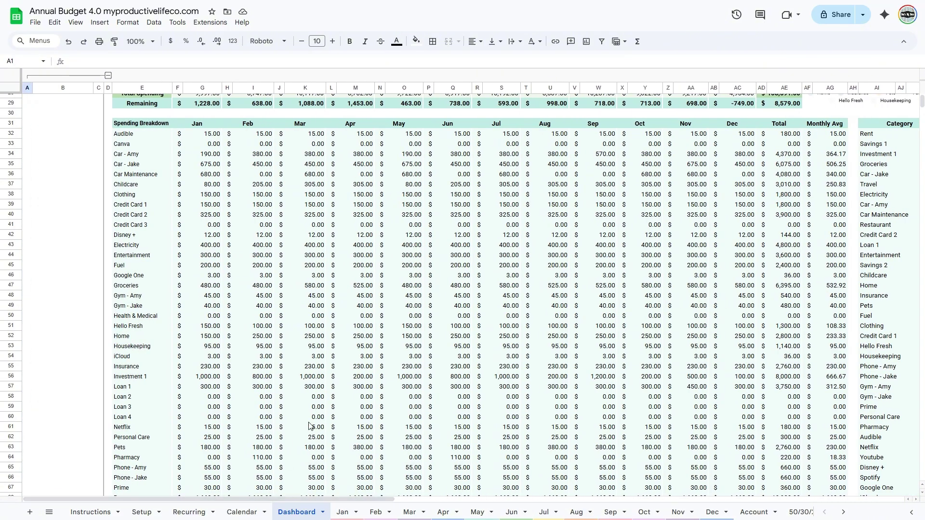
{"action": "scroll", "coordinate": [318, 419], "scroll_direction": "up", "scroll_amount": 2}
{"action": "scroll", "coordinate": [326, 411], "scroll_direction": "up", "scroll_amount": 7}
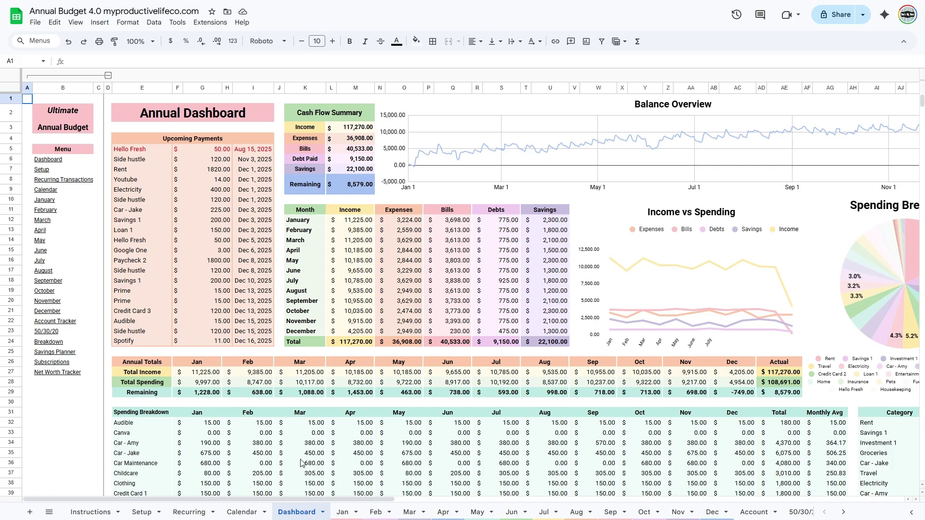
Step: On the Jan sheet, set Paychecks 2–4 projected amounts to 3,200, 1,450 and 125
{"action": "left_click", "coordinate": [342, 513]}
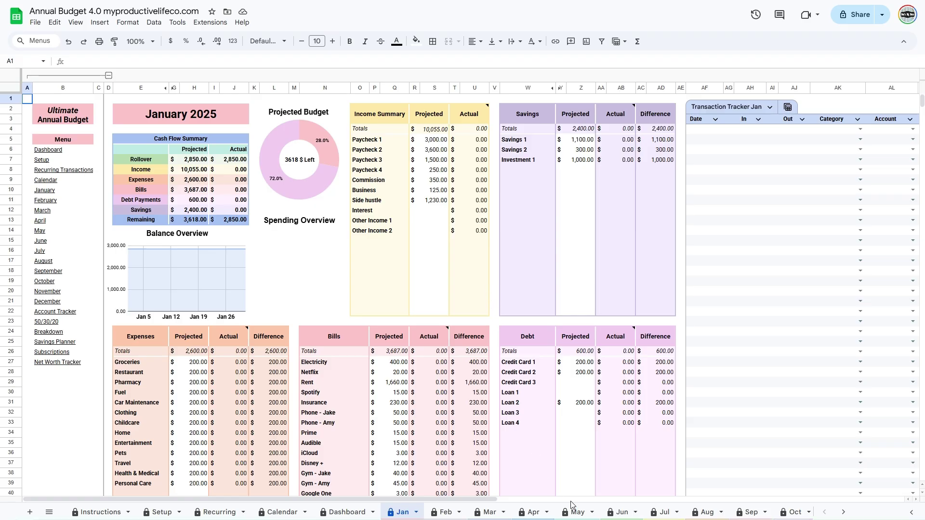
{"action": "left_click", "coordinate": [434, 150]}
{"action": "type", "text": "3,2"}
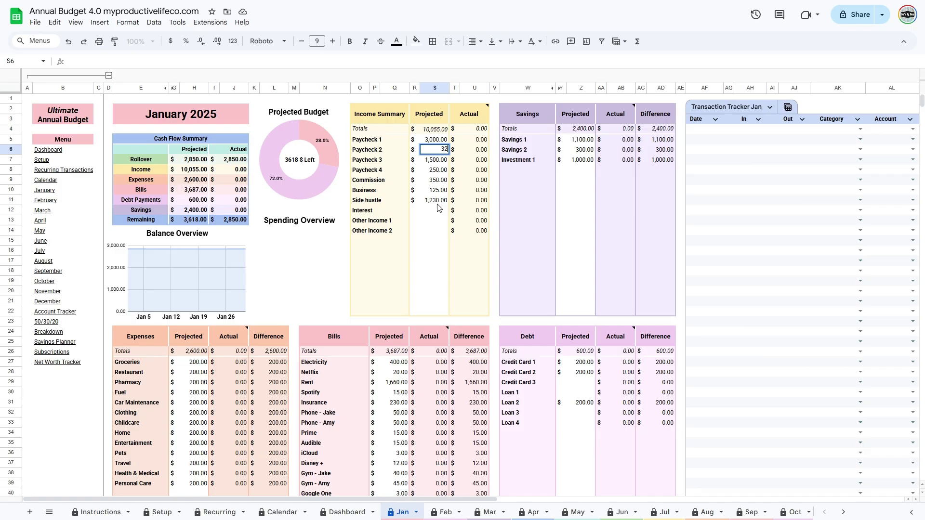
{"action": "type", "text": "00"}
{"action": "key", "text": "Return"}
{"action": "type", "text": "1"}
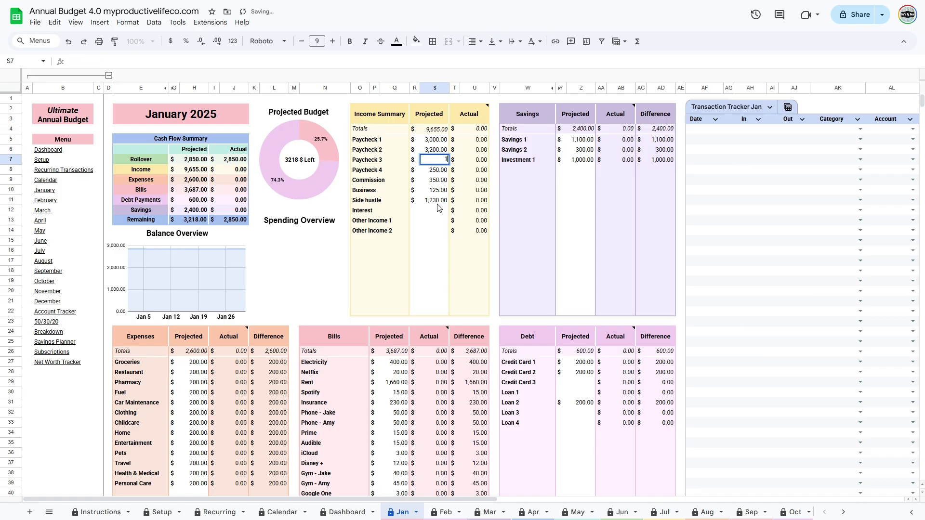
{"action": "type", "text": ",450"}
{"action": "key", "text": "Return"}
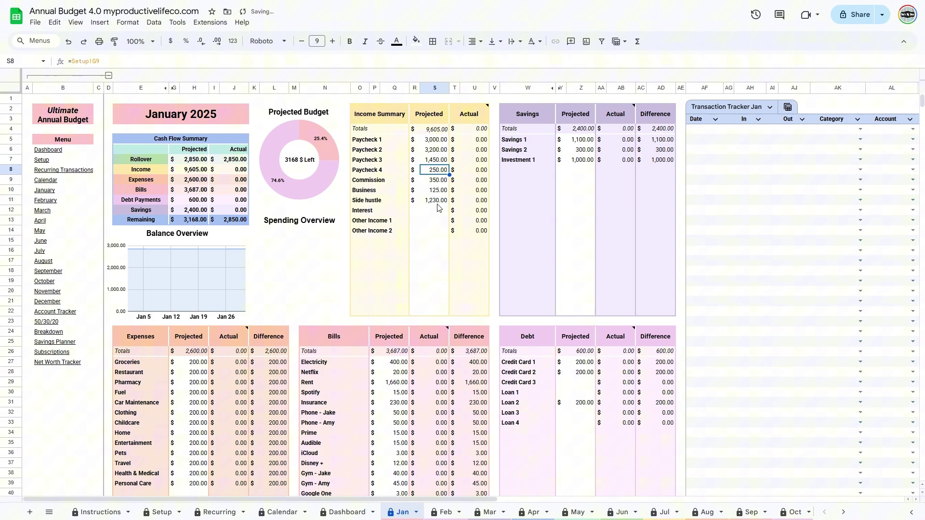
{"action": "type", "text": "125"}
{"action": "key", "text": "Return"}
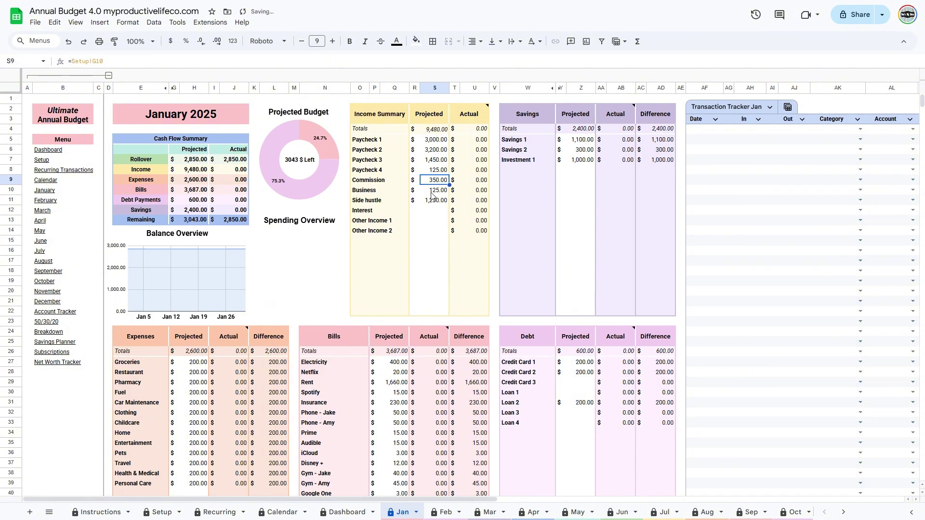
Step: Fill Paycheck 1's Setup-linked formula down to restore Paychecks 2–4, bringing projected income to 10,055
{"action": "left_click", "coordinate": [435, 171]}
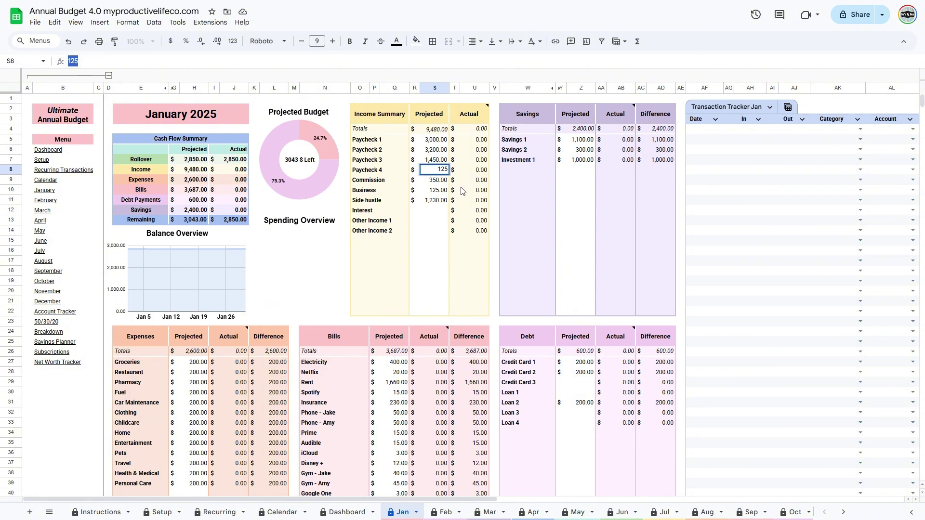
{"action": "left_click", "coordinate": [441, 181]}
{"action": "left_click_drag", "start_coordinate": [102, 60], "coordinate": [68, 61]}
{"action": "key", "text": "Escape"}
{"action": "left_click", "coordinate": [432, 141]}
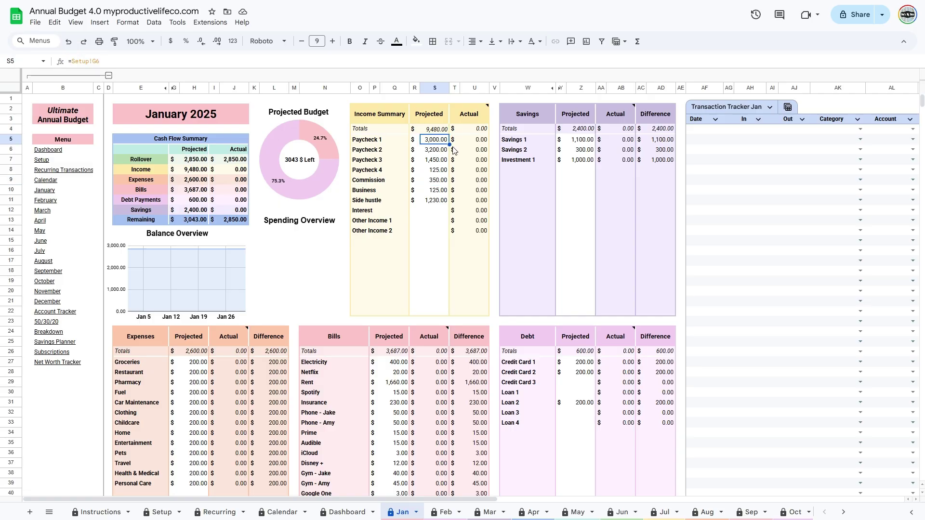
{"action": "left_click_drag", "start_coordinate": [449, 144], "coordinate": [447, 176]}
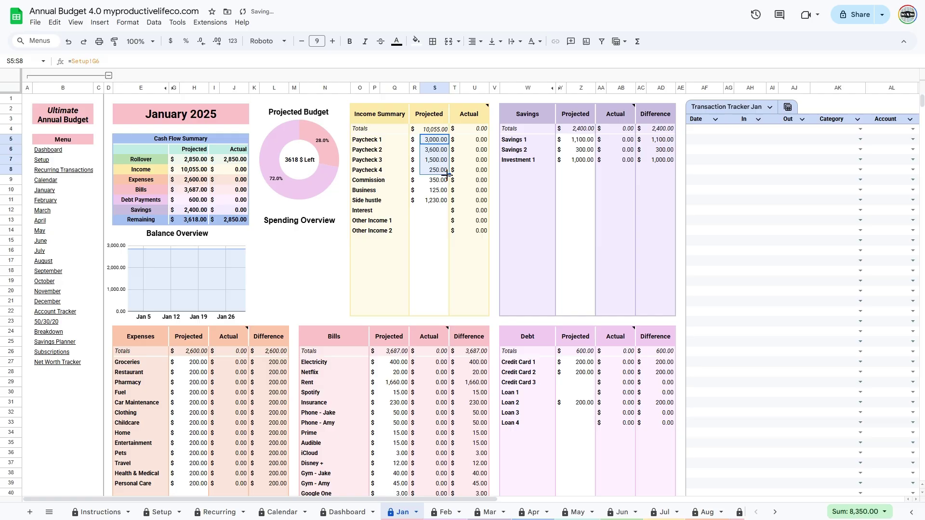
{"action": "left_click", "coordinate": [443, 192]}
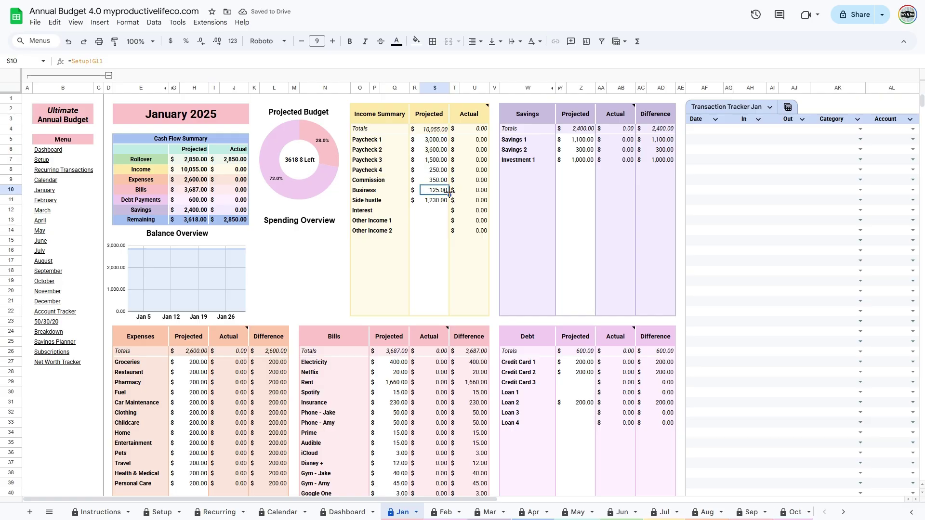
{"action": "left_click_drag", "start_coordinate": [449, 192], "coordinate": [449, 146]}
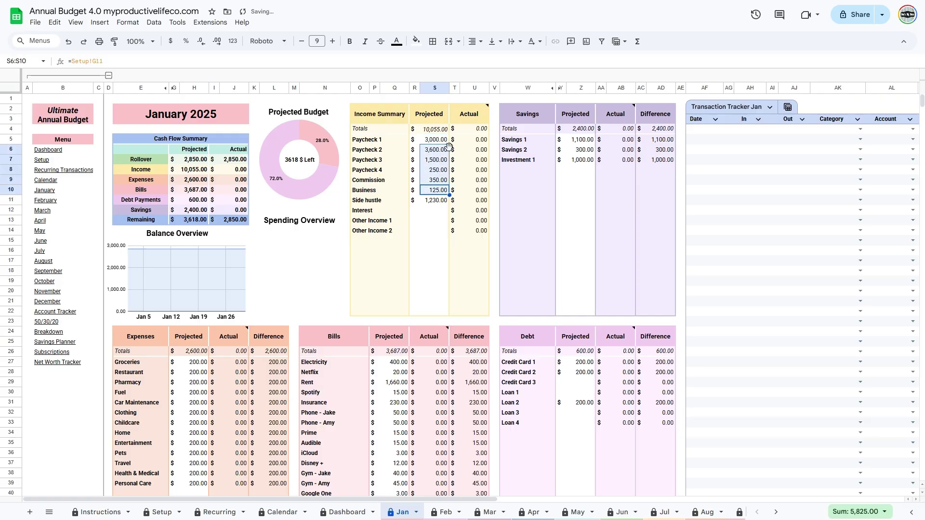
{"action": "left_click", "coordinate": [447, 149]}
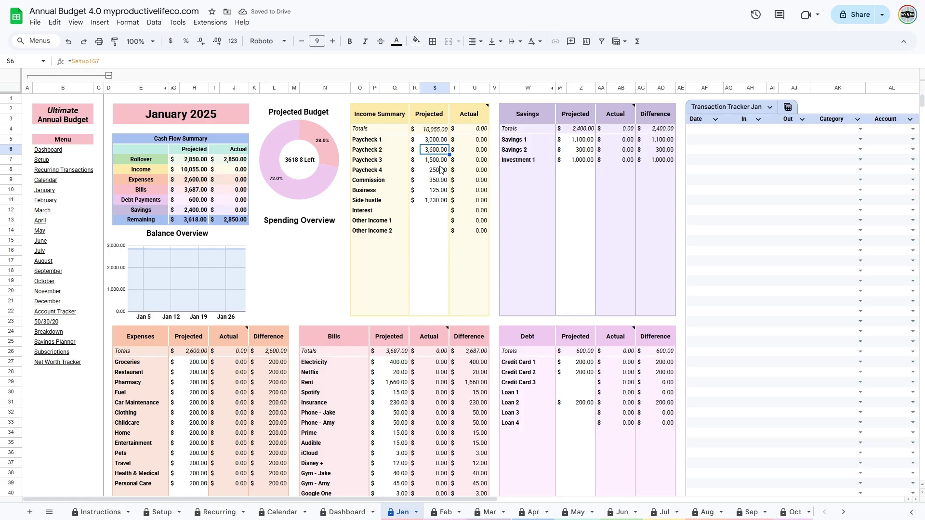
{"action": "key", "text": "Down"}
{"action": "key", "text": "Down"}
{"action": "key", "text": "Down"}
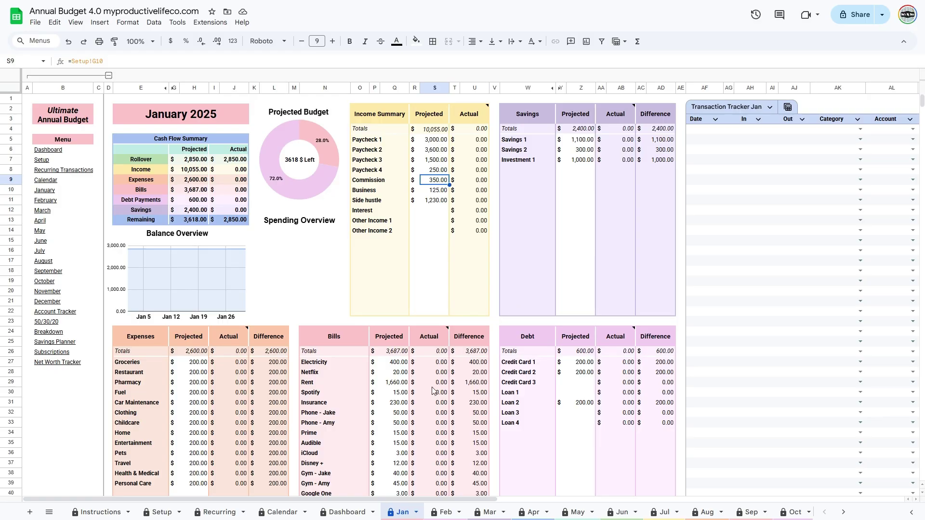
{"action": "left_click_drag", "start_coordinate": [309, 499], "coordinate": [492, 503]}
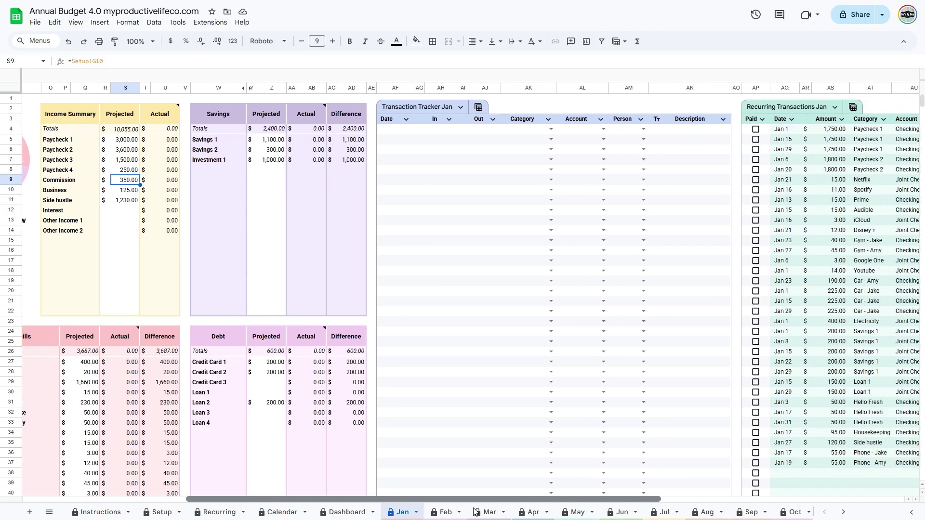
Step: Enter dates Jan 1 and Jan 2, and log Jan 1 as 250 Restaurant on Credit Card 1 with a person
{"action": "left_click", "coordinate": [398, 129]}
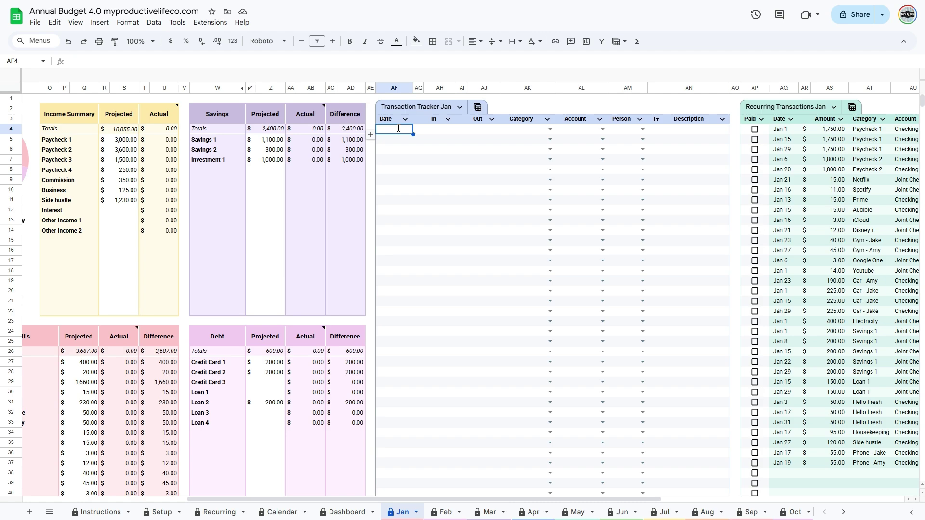
{"action": "type", "text": "jan 1"}
{"action": "key", "text": "Return"}
{"action": "type", "text": "jan 2"}
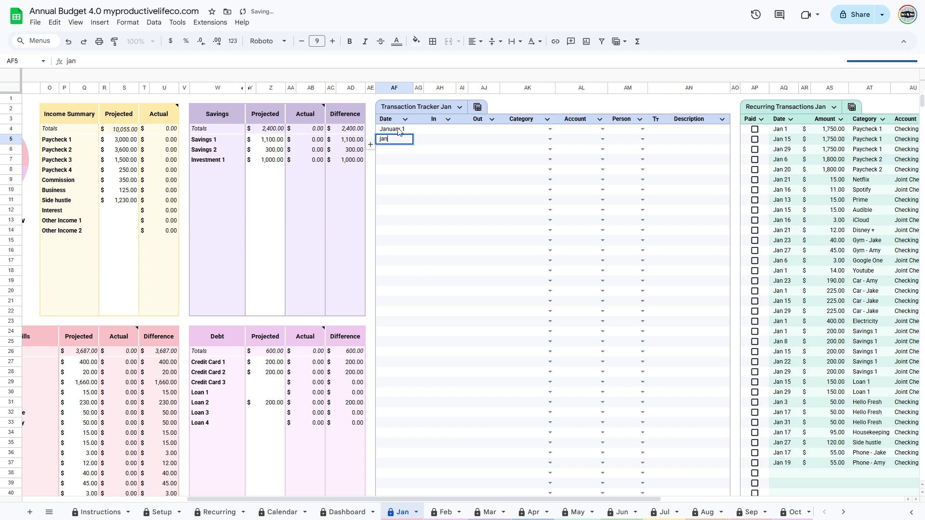
{"action": "key", "text": "Return"}
{"action": "double_click", "coordinate": [410, 151]}
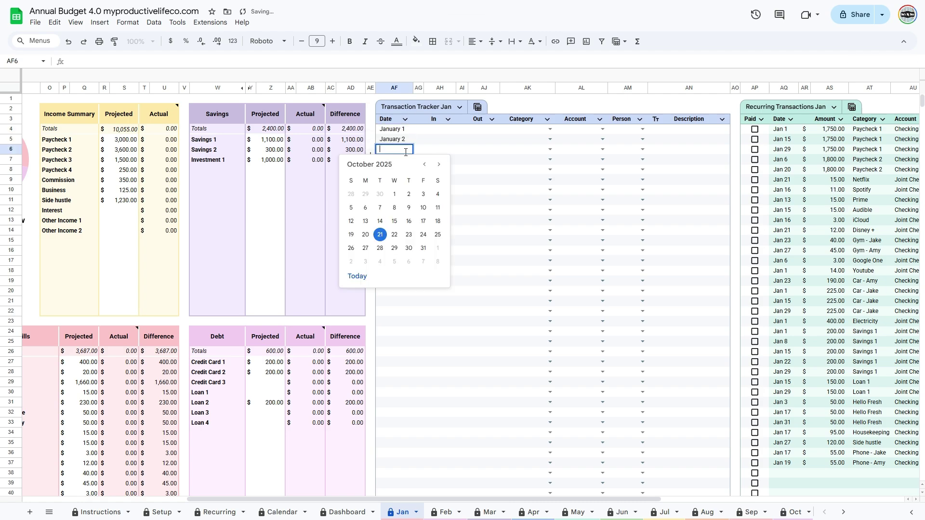
{"action": "left_click", "coordinate": [442, 134]}
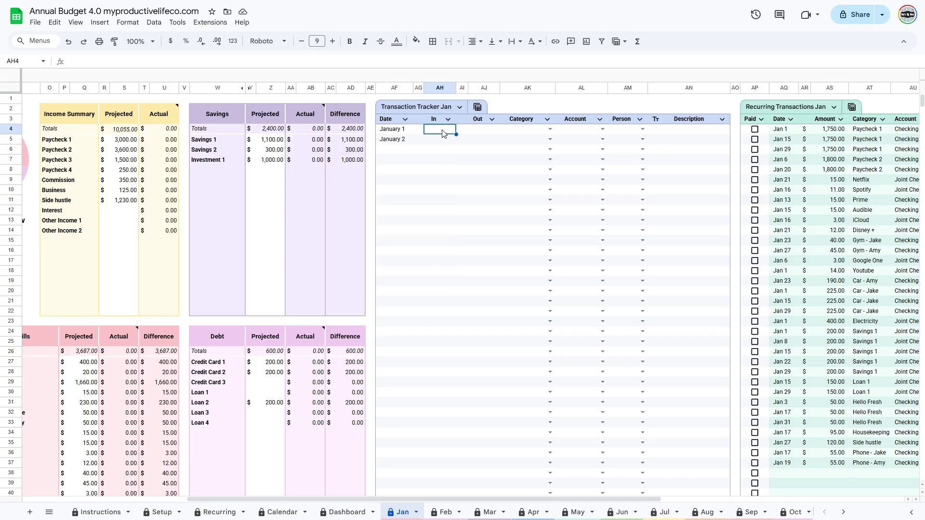
{"action": "left_click", "coordinate": [482, 132]}
{"action": "type", "text": "2"}
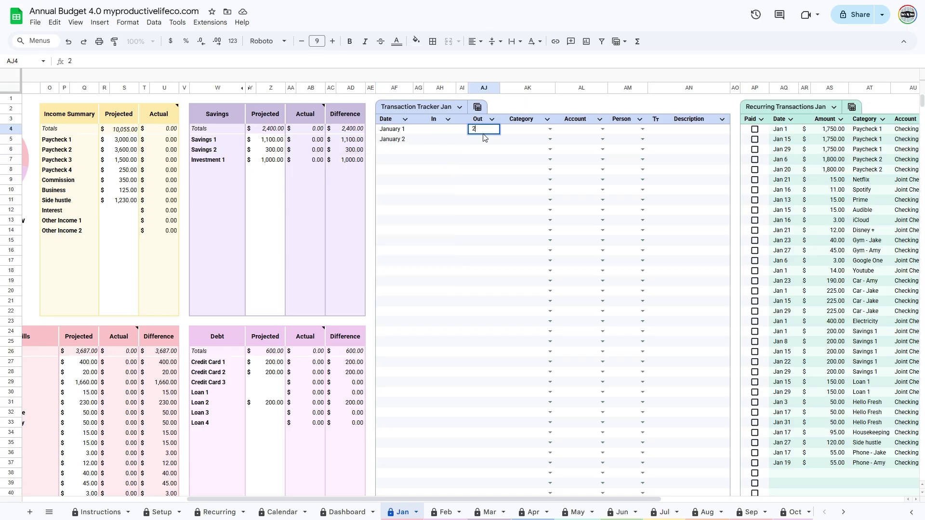
{"action": "type", "text": "50"}
{"action": "left_click", "coordinate": [550, 129]}
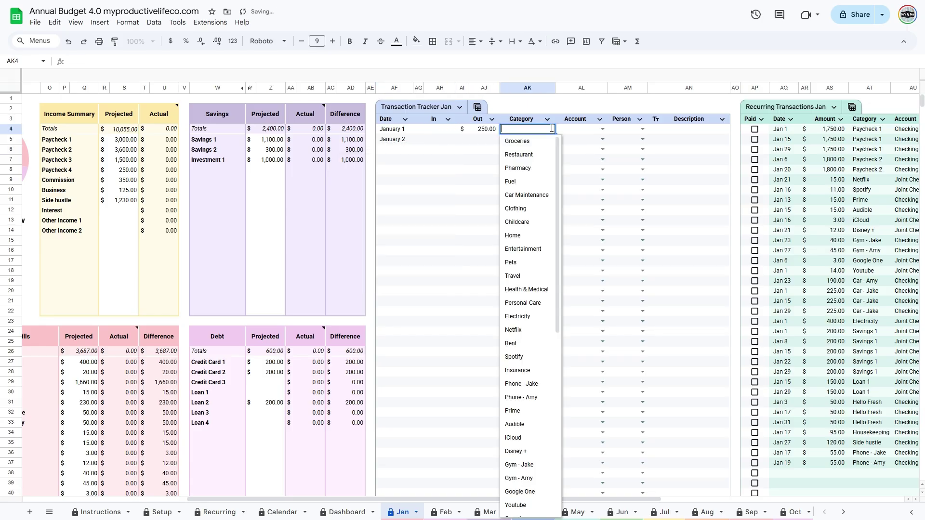
{"action": "left_click", "coordinate": [541, 154]}
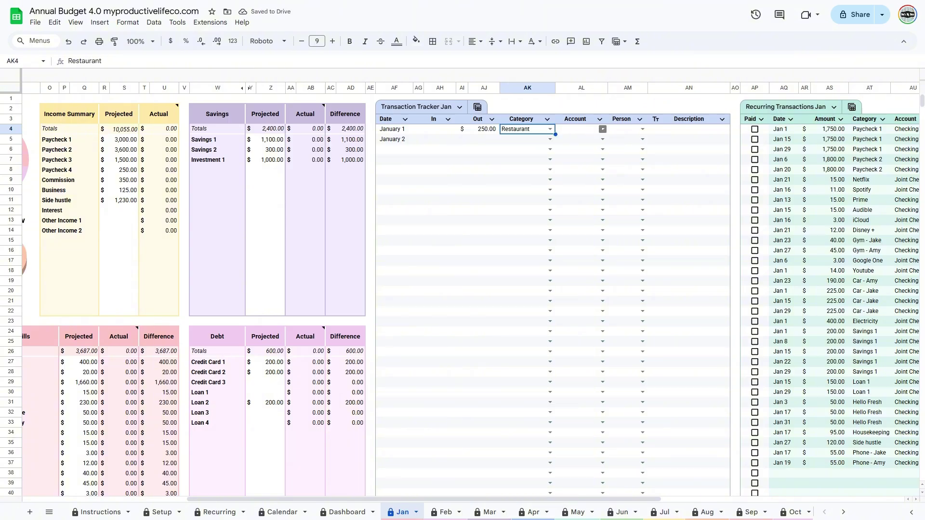
{"action": "left_click", "coordinate": [594, 133]}
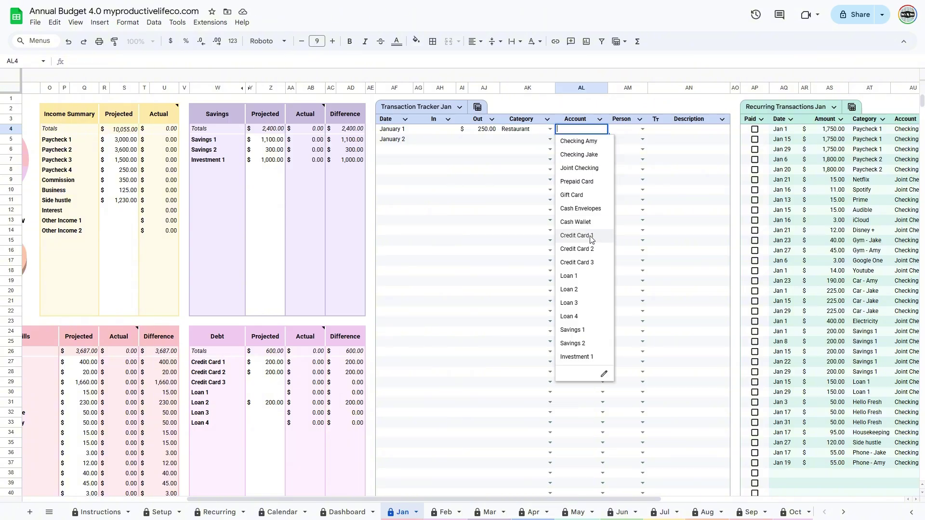
{"action": "left_click", "coordinate": [587, 235]}
{"action": "left_click", "coordinate": [641, 128]}
{"action": "left_click", "coordinate": [641, 141]}
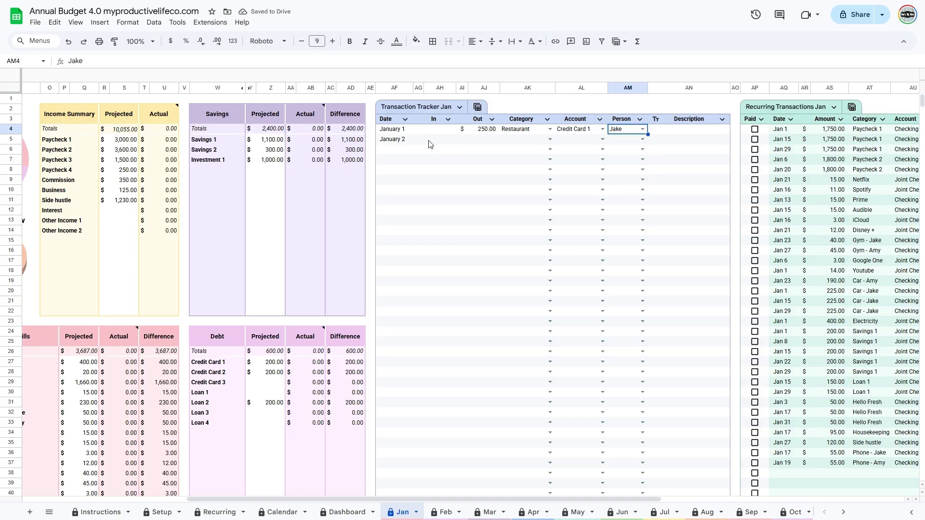
Step: Log the Jan 2 transaction as 12 Restaurant on Credit Card 1 and assign its person
{"action": "left_click", "coordinate": [471, 141]}
{"action": "type", "text": "12"}
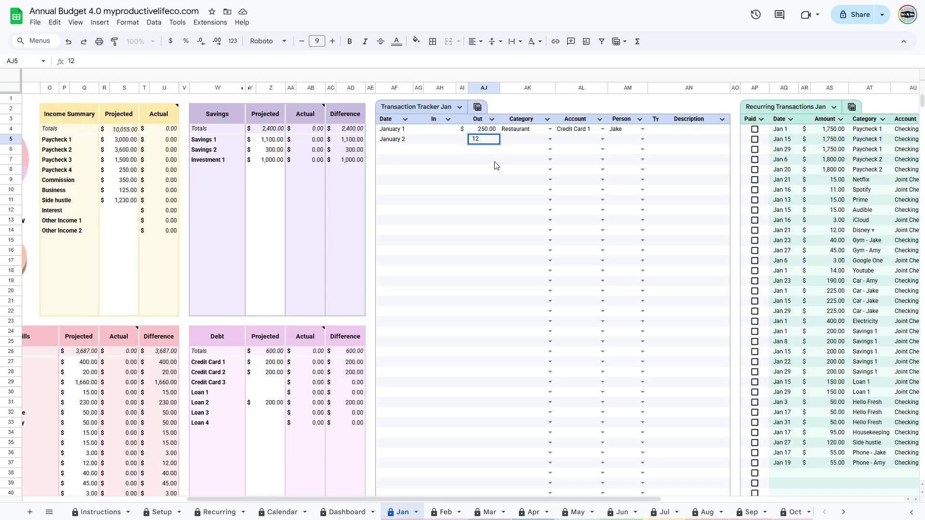
{"action": "left_click", "coordinate": [549, 139]}
{"action": "left_click", "coordinate": [527, 165]}
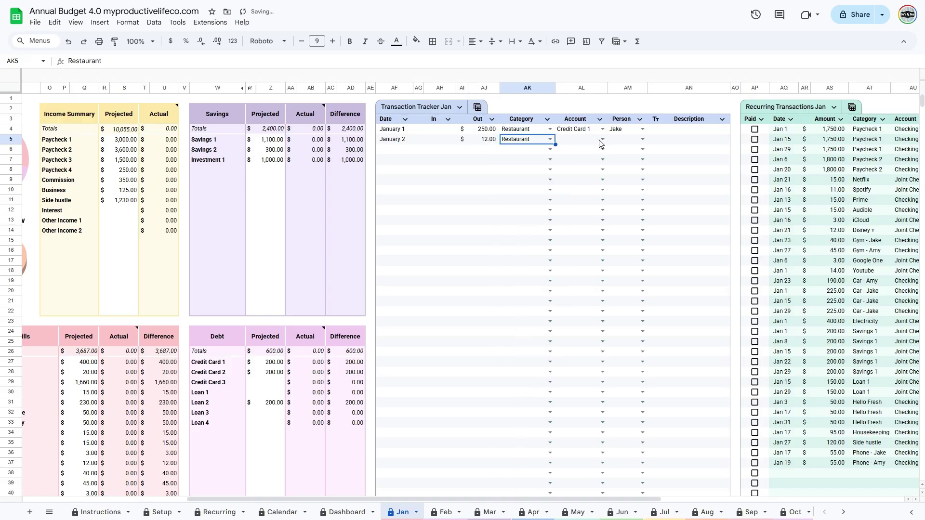
{"action": "left_click", "coordinate": [599, 139]}
{"action": "type", "text": "Cred"}
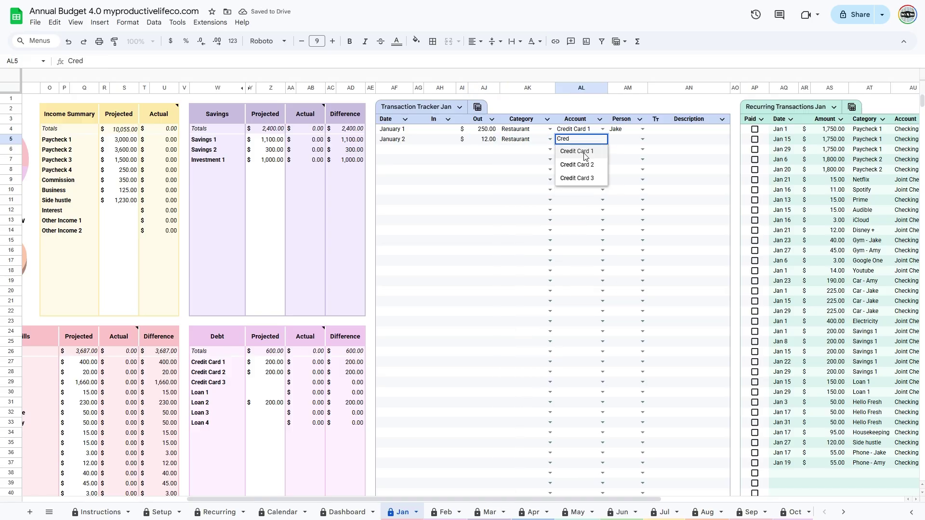
{"action": "left_click", "coordinate": [585, 153]}
{"action": "left_click", "coordinate": [633, 140]}
{"action": "left_click", "coordinate": [642, 140]}
{"action": "left_click", "coordinate": [626, 159]}
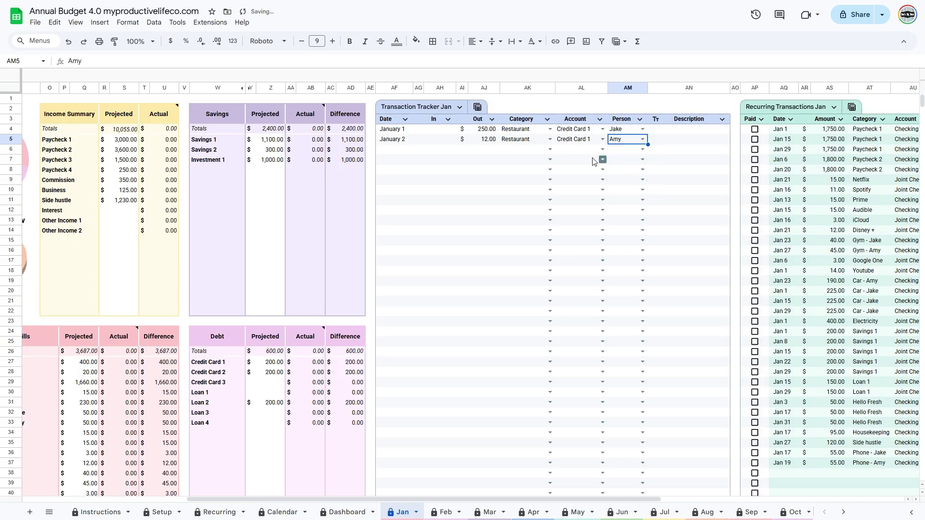
Step: Add a Jan 3 transaction of 180 for Groceries on Credit Card 1 with its person
{"action": "left_click", "coordinate": [402, 150]}
{"action": "type", "text": "jan"}
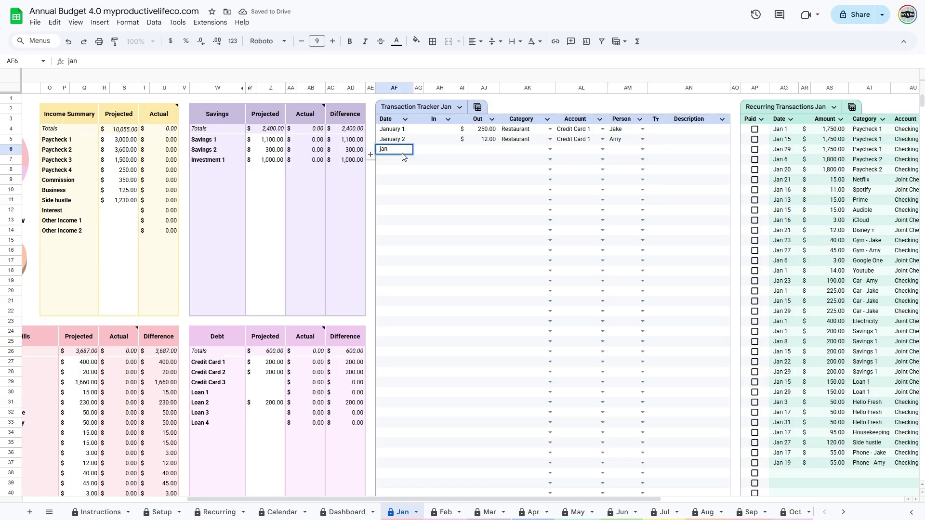
{"action": "type", "text": " 3"}
{"action": "key", "text": "Tab"}
{"action": "key", "text": "Tab"}
{"action": "key", "text": "Tab"}
{"action": "key", "text": "Tab"}
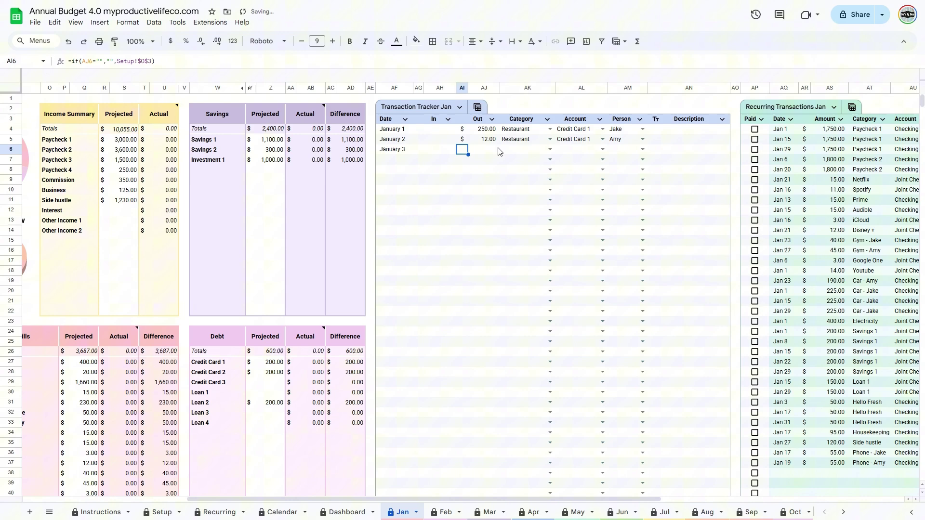
{"action": "type", "text": "180"}
{"action": "key", "text": "Tab"}
{"action": "type", "text": "G"}
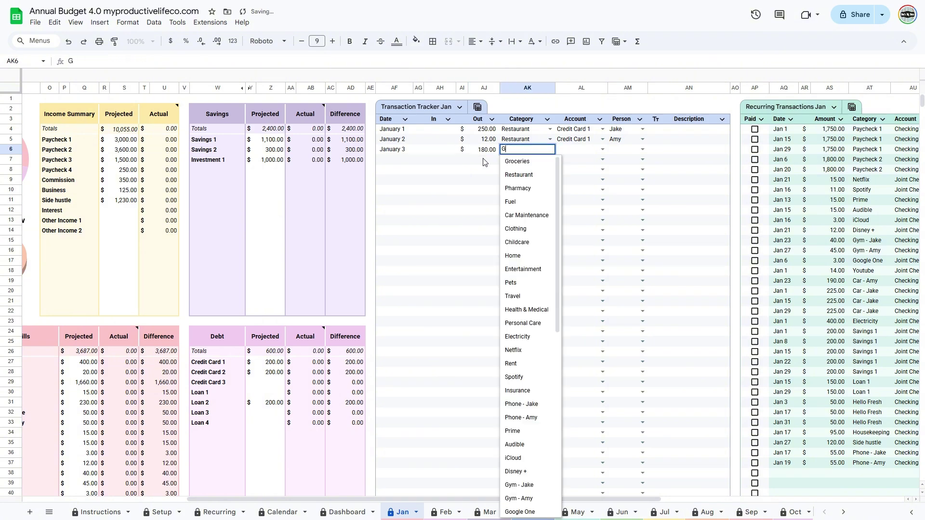
{"action": "type", "text": "roceires"}
{"action": "key", "text": "Tab"}
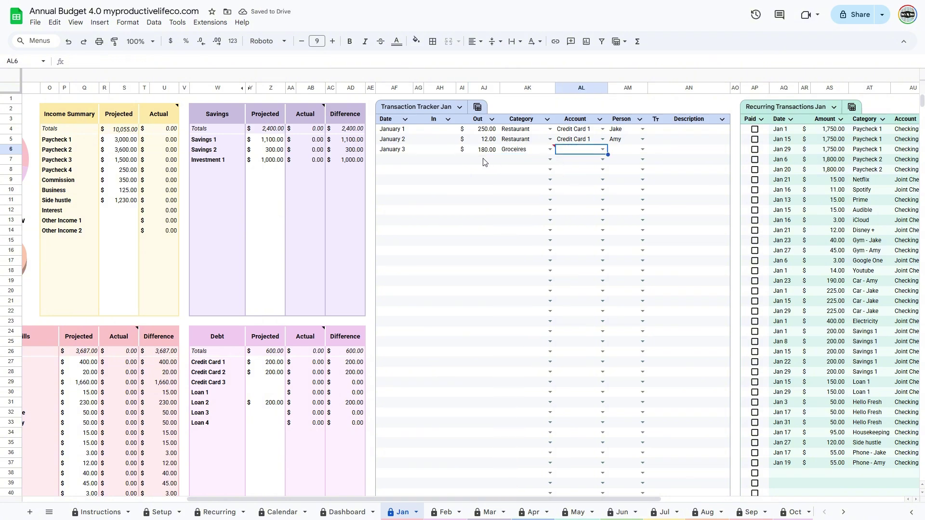
{"action": "type", "text": "Cre"}
{"action": "left_click", "coordinate": [576, 161]}
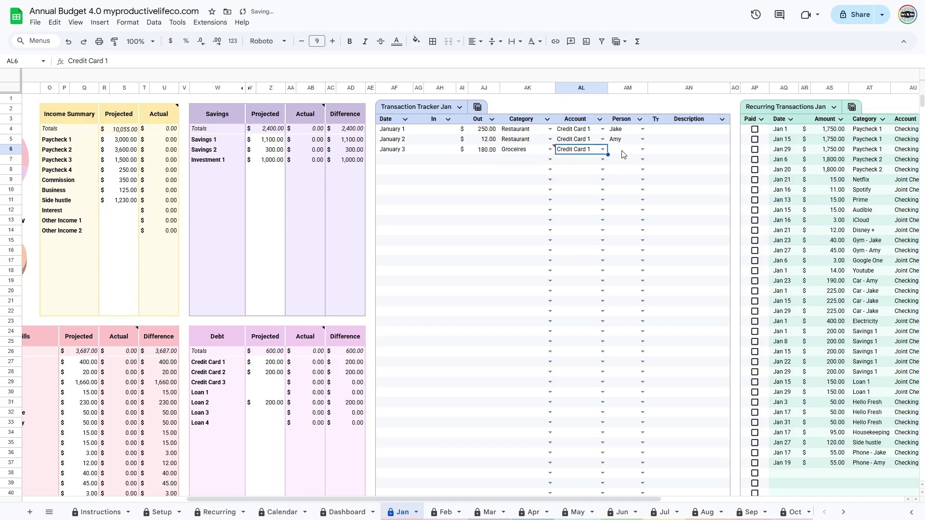
{"action": "left_click", "coordinate": [619, 149]}
{"action": "type", "text": "Jake"}
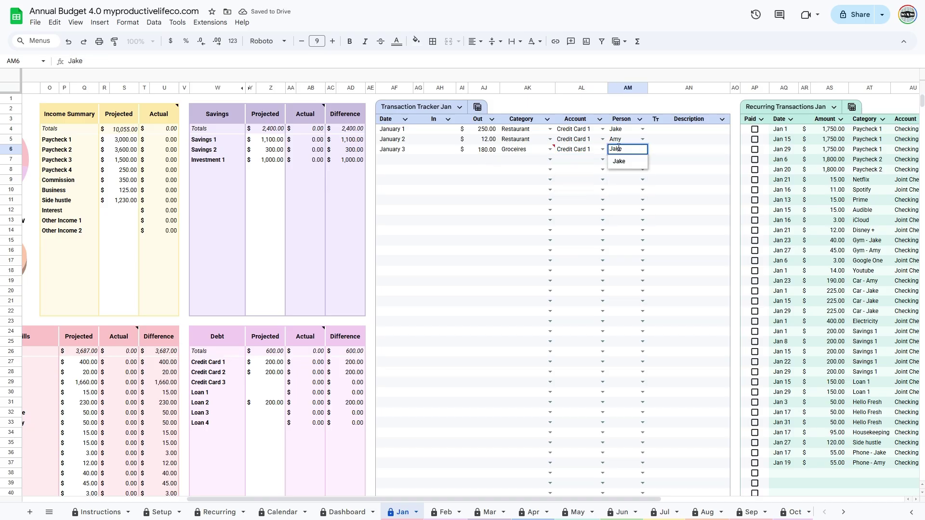
{"action": "double_click", "coordinate": [387, 158]}
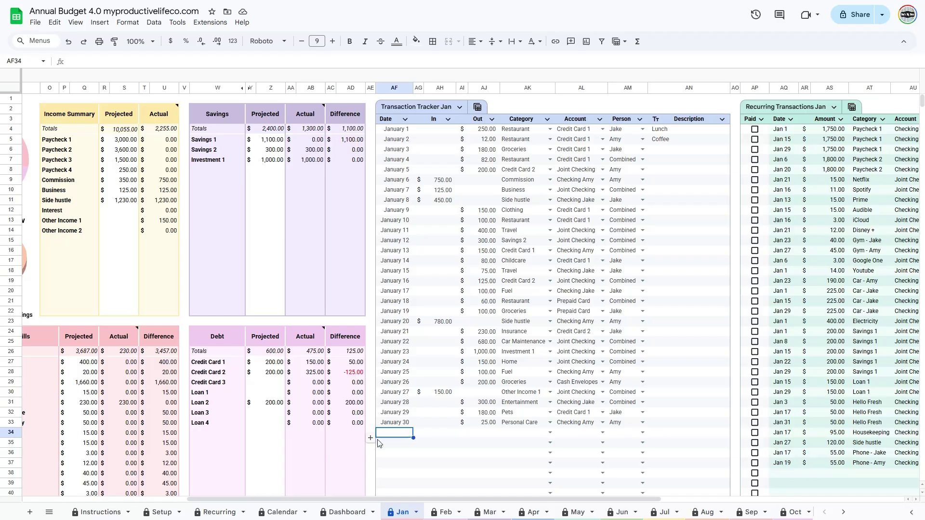
Step: Scroll left to view the January dashboard's Projected Budget and Spending Overview charts
{"action": "left_click_drag", "start_coordinate": [343, 499], "coordinate": [171, 502]}
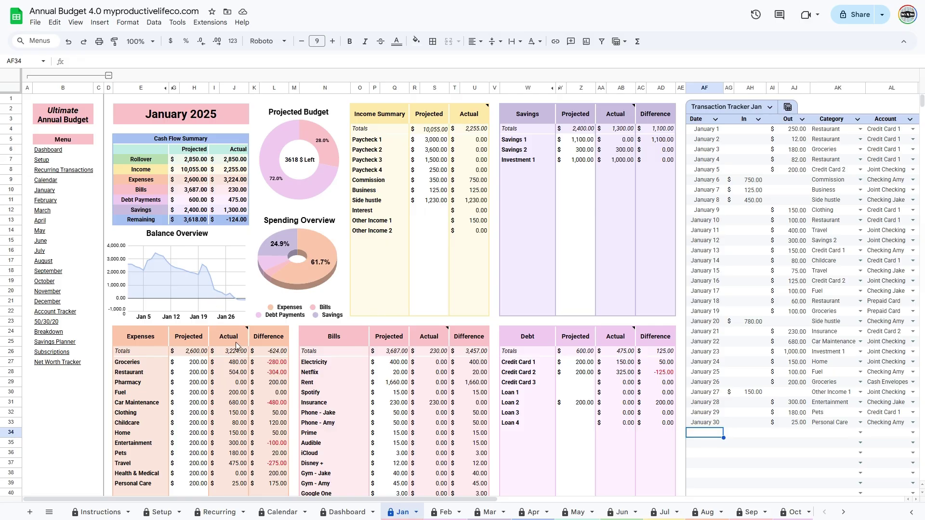
{"action": "mouse_move", "coordinate": [247, 348]}
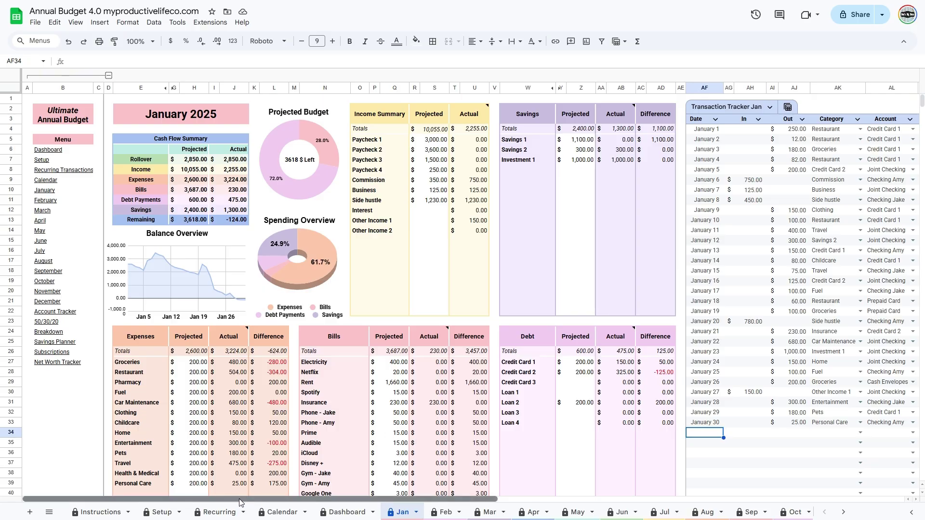
Step: Mark the four January paychecks paid, then tick all remaining recurring items in AP8:AP37 as paid
{"action": "left_click_drag", "start_coordinate": [250, 500], "coordinate": [616, 499]}
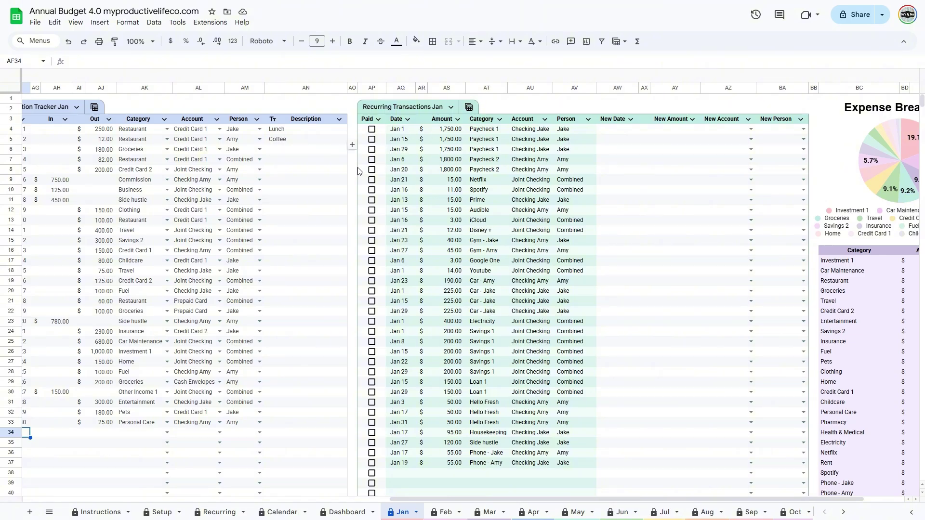
{"action": "left_click", "coordinate": [371, 130]}
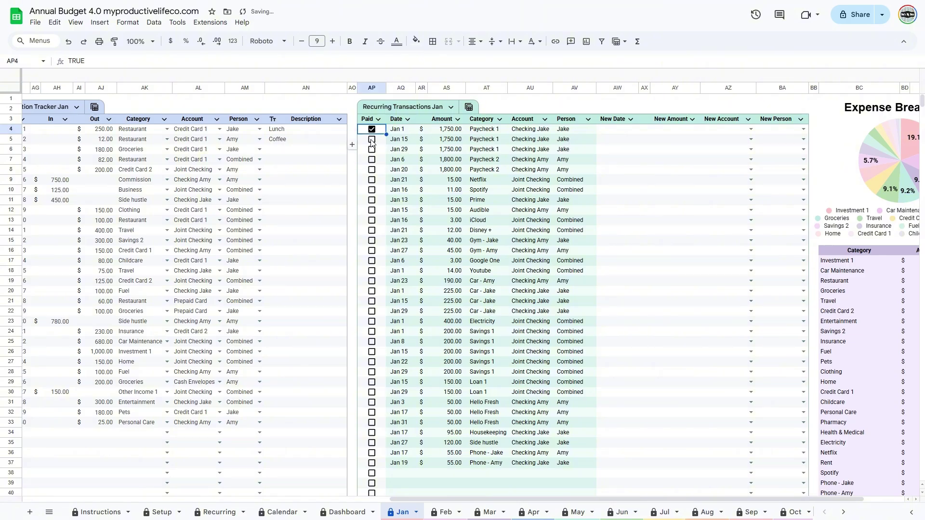
{"action": "left_click", "coordinate": [371, 140]}
{"action": "left_click", "coordinate": [372, 149]}
{"action": "left_click", "coordinate": [373, 160]}
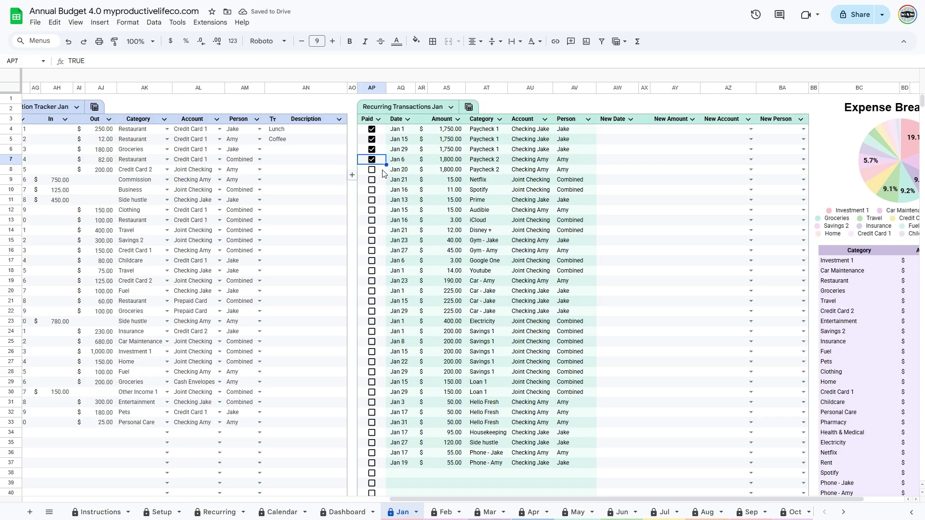
{"action": "left_click", "coordinate": [384, 174]}
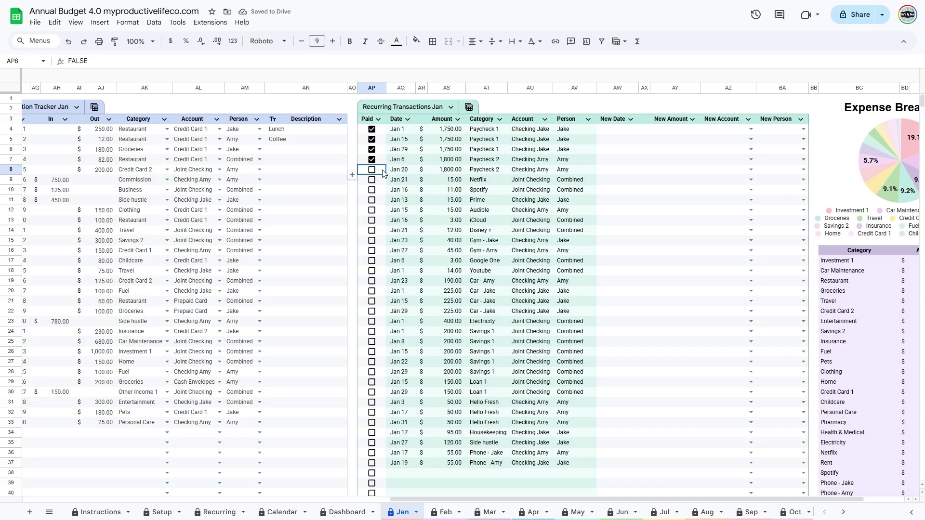
{"action": "left_click", "coordinate": [381, 463], "text": "shift"}
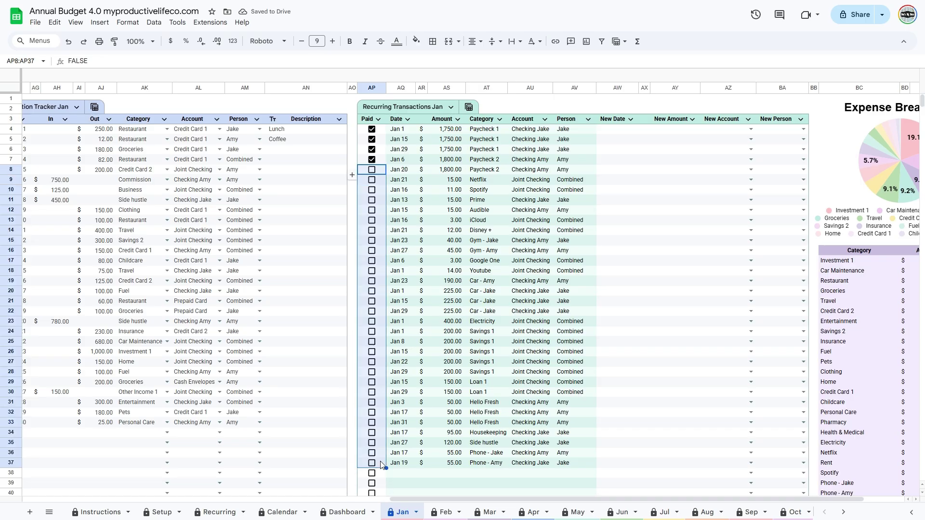
{"action": "key", "text": "space"}
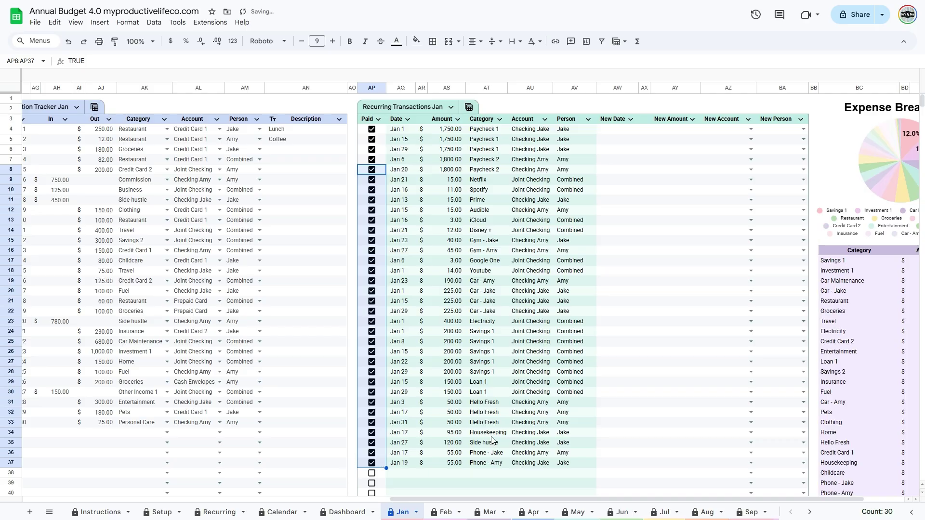
{"action": "left_click_drag", "start_coordinate": [684, 501], "coordinate": [723, 501]}
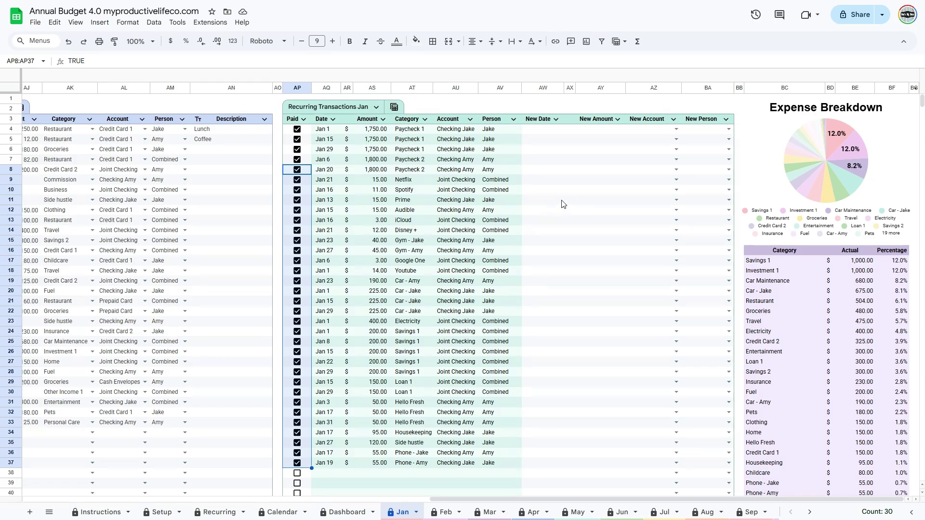
Step: Override the Jan 1 paycheck with new date Jan 8, amount 1750, and a new account and person
{"action": "left_click", "coordinate": [543, 129]}
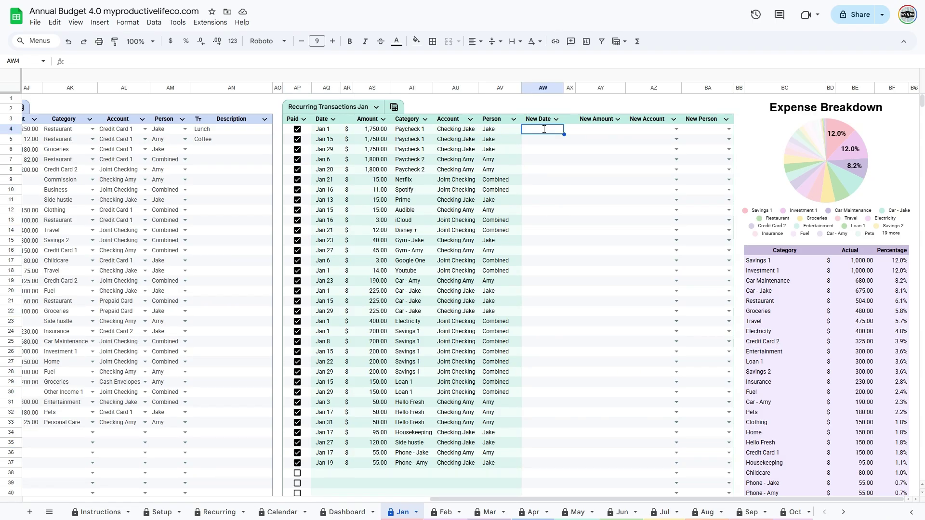
{"action": "type", "text": "jan8"}
{"action": "key", "text": "Tab"}
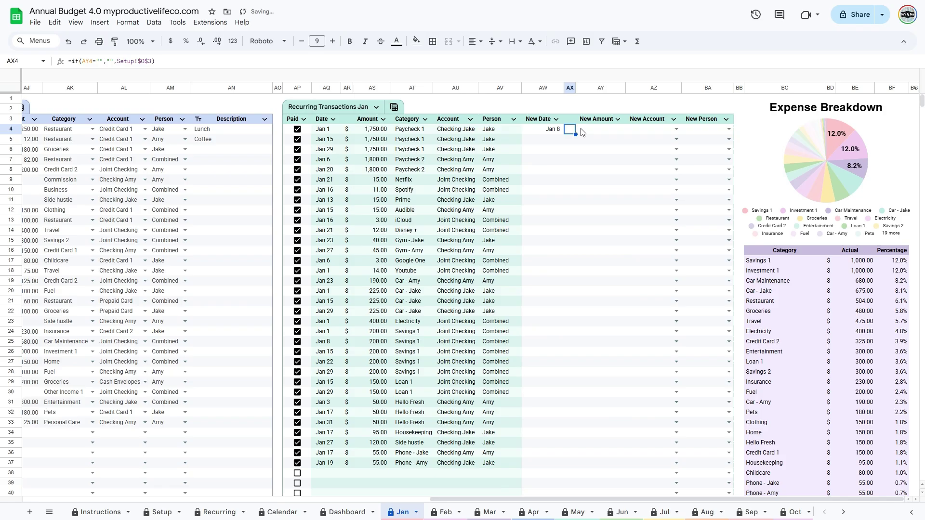
{"action": "left_click", "coordinate": [592, 130]}
{"action": "type", "text": "17850"}
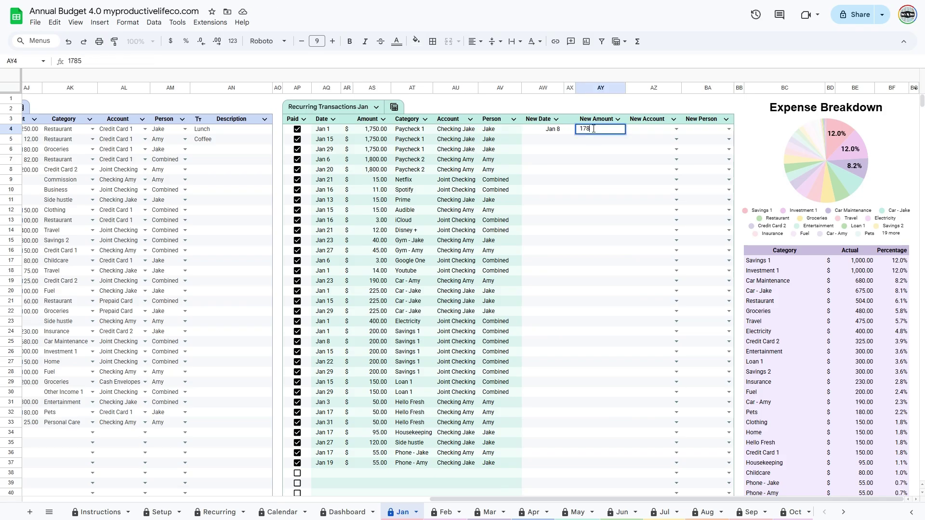
{"action": "key", "text": "BackSpace"}
{"action": "key", "text": "BackSpace"}
{"action": "key", "text": "BackSpace"}
{"action": "type", "text": "50"}
{"action": "left_click", "coordinate": [651, 130]}
{"action": "left_click", "coordinate": [676, 129]}
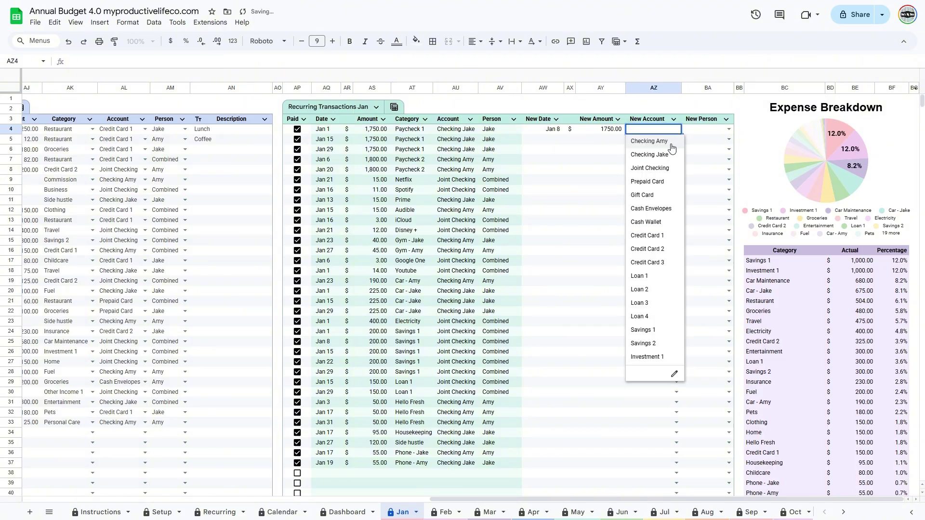
{"action": "left_click", "coordinate": [667, 145]}
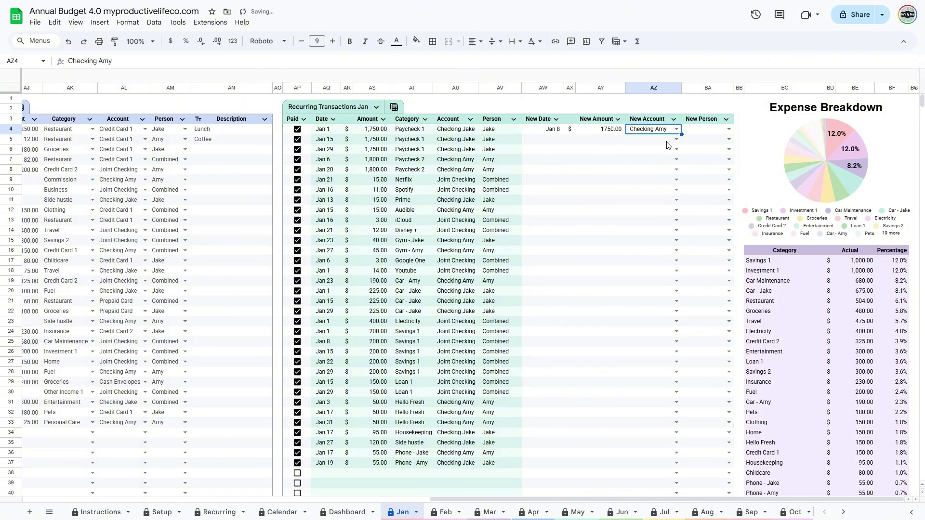
{"action": "left_click", "coordinate": [728, 129]}
{"action": "left_click", "coordinate": [696, 154]}
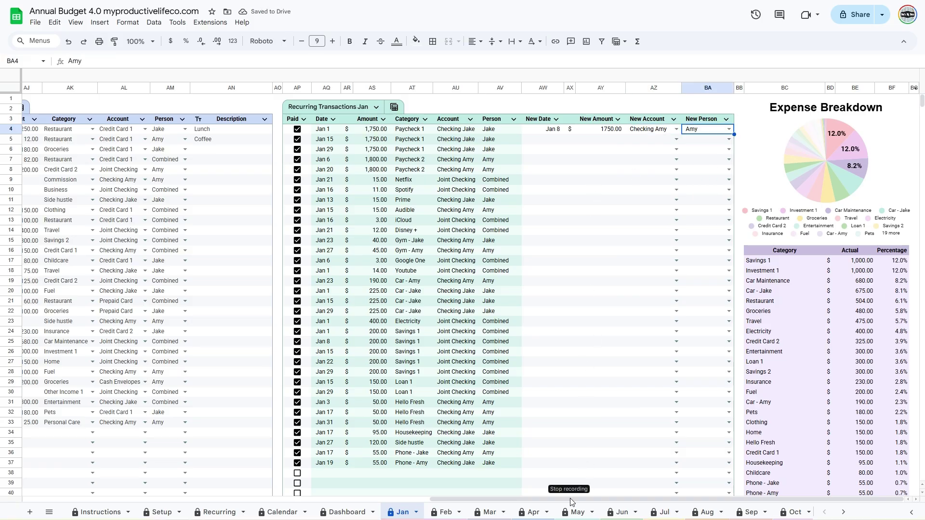
Step: Open the Account Tracker sheet from the menu
{"action": "left_click_drag", "start_coordinate": [586, 503], "coordinate": [202, 499]}
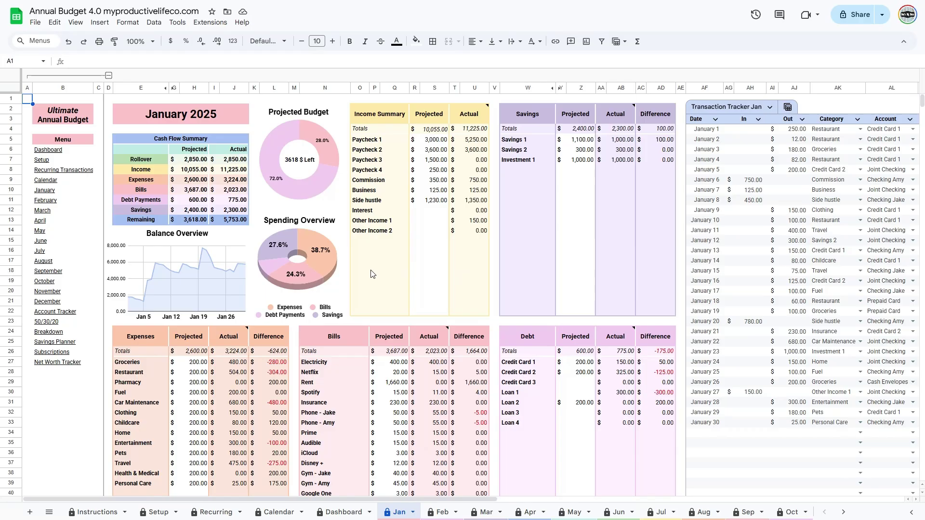
{"action": "mouse_move", "coordinate": [53, 316]}
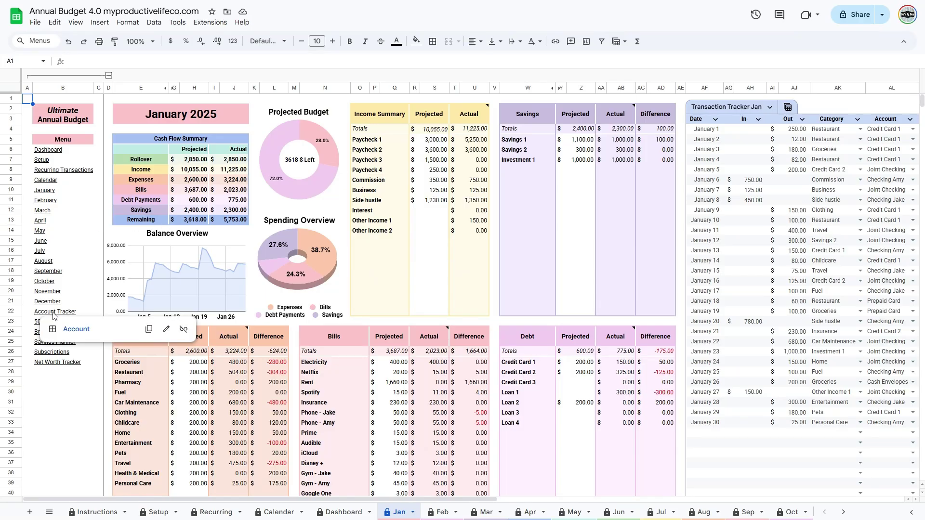
{"action": "left_click", "coordinate": [77, 330]}
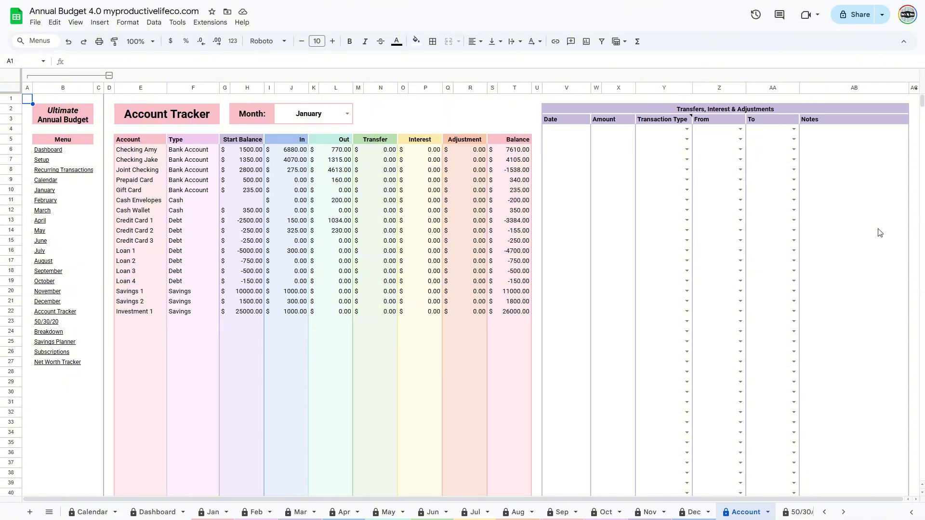
Step: Switch the tracker month to February, then April, and finally back to January
{"action": "left_click", "coordinate": [345, 111]}
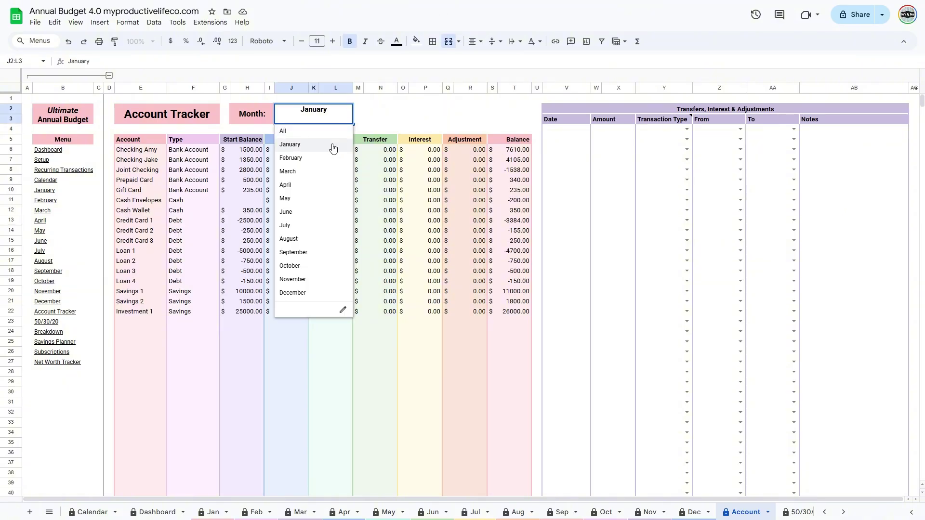
{"action": "left_click", "coordinate": [330, 159]}
{"action": "left_click", "coordinate": [348, 112]}
{"action": "left_click", "coordinate": [320, 185]}
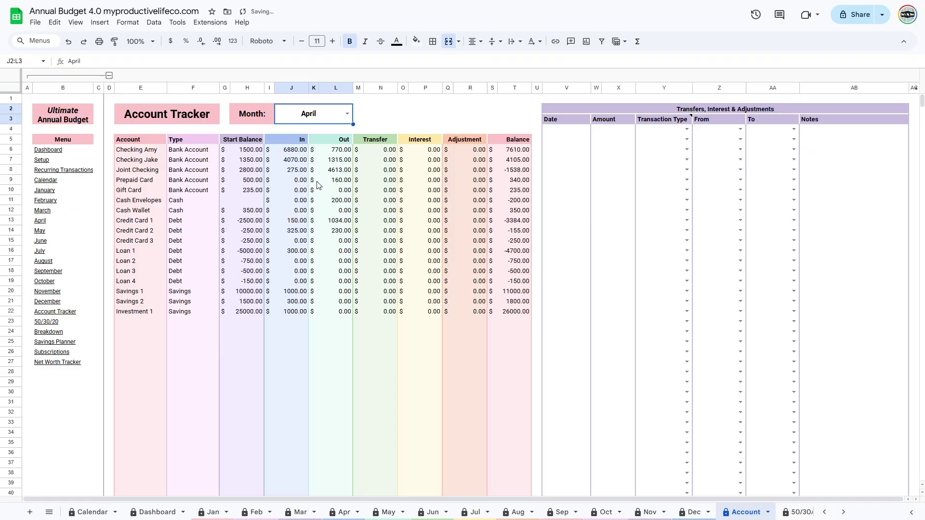
{"action": "left_click", "coordinate": [344, 118]}
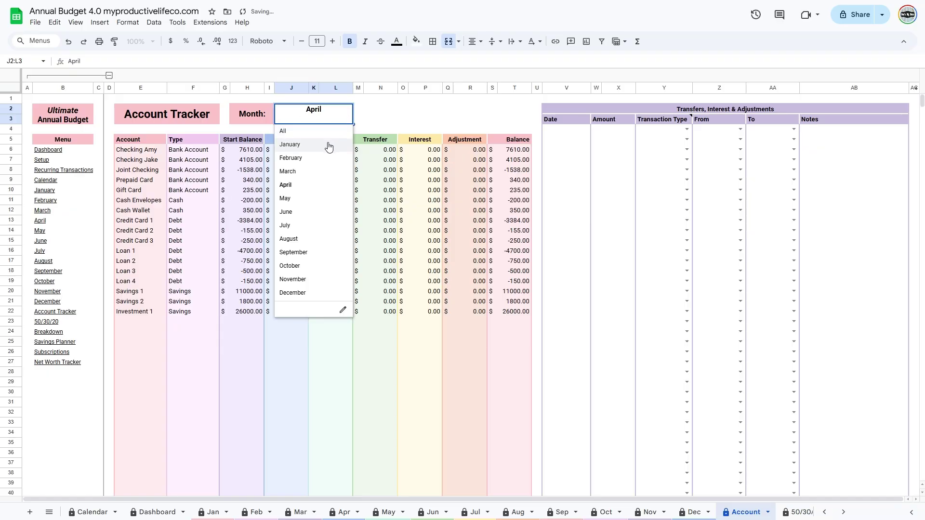
{"action": "left_click", "coordinate": [329, 144]}
Step: Log a January 1 transfer of 1000 from one checking account to the other
{"action": "left_click", "coordinate": [564, 131]}
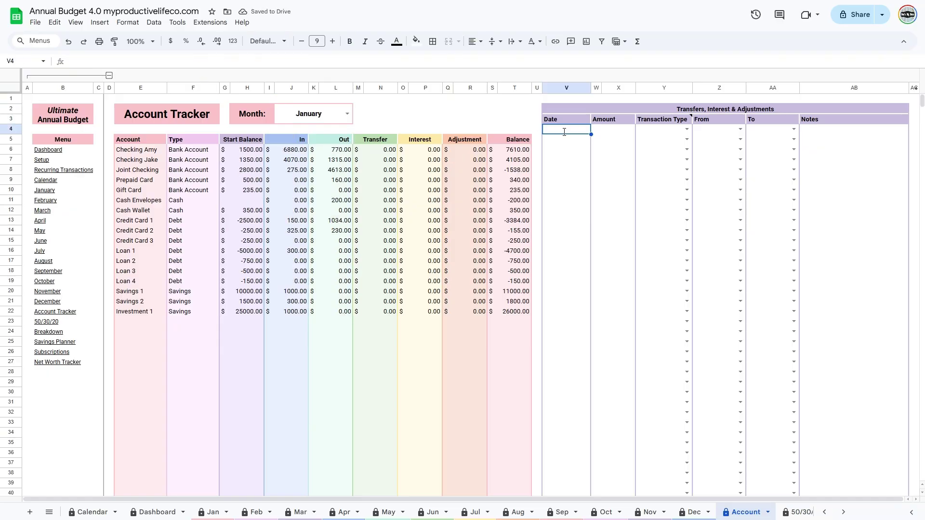
{"action": "type", "text": "January 1"}
{"action": "left_click", "coordinate": [620, 133]}
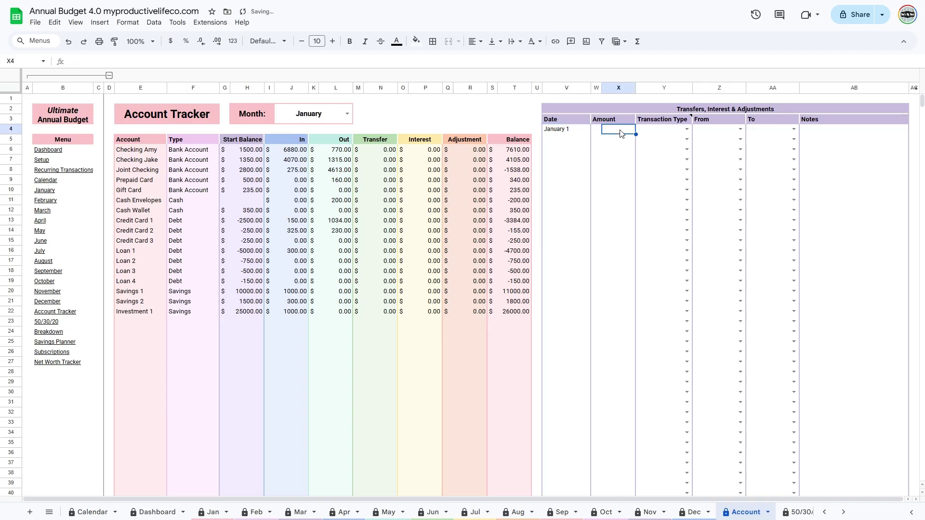
{"action": "type", "text": "1000"}
{"action": "left_click", "coordinate": [687, 129]}
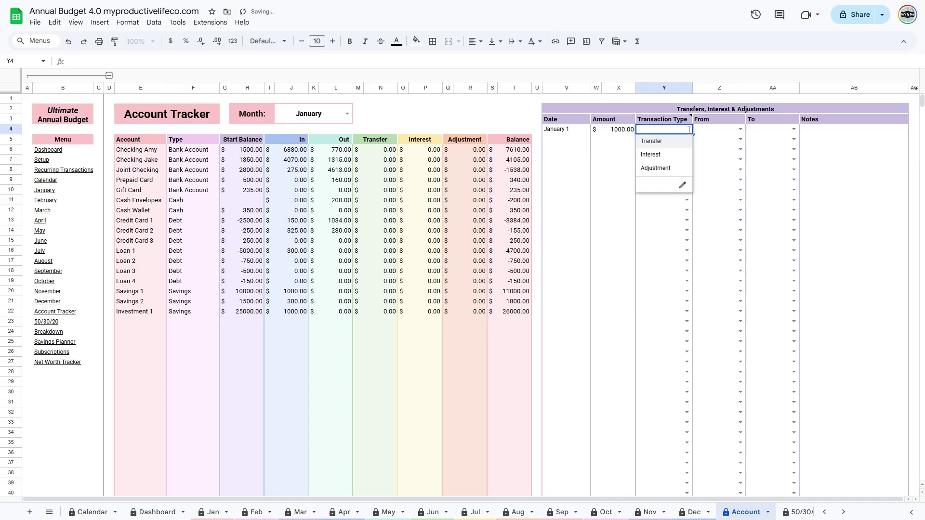
{"action": "left_click", "coordinate": [680, 141]}
{"action": "left_click", "coordinate": [740, 129]}
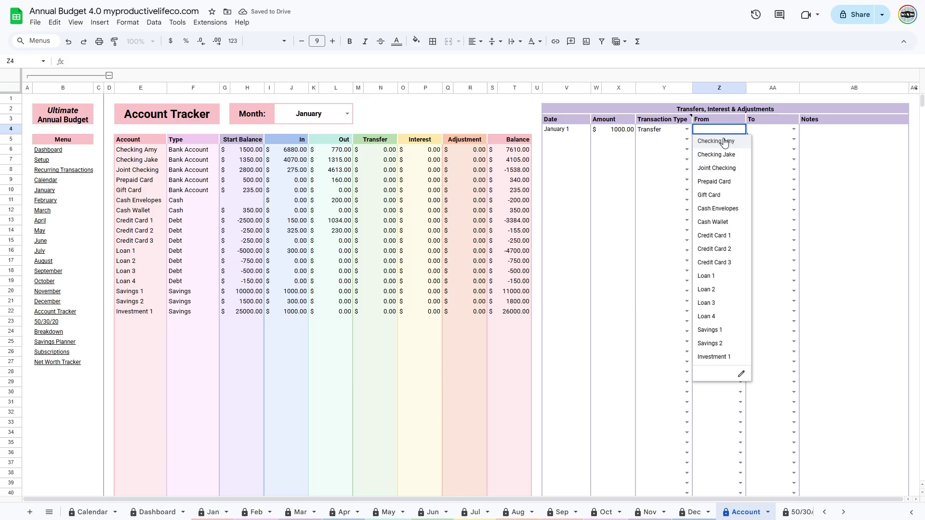
{"action": "left_click", "coordinate": [724, 143]}
{"action": "left_click", "coordinate": [793, 129]}
{"action": "left_click", "coordinate": [766, 152]}
Step: Log a January 1 150.00 transfer from Cash Wallet to Cash Envelopes and pick the 120.00 adjustment's account
{"action": "left_click", "coordinate": [566, 139]}
{"action": "type", "text": "January 1"}
{"action": "key", "text": "Return"}
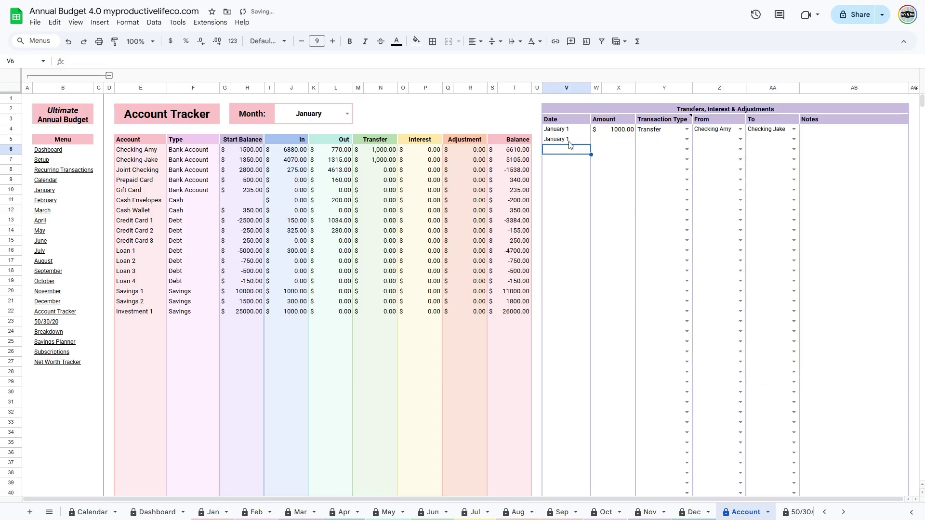
{"action": "left_click", "coordinate": [619, 139]}
{"action": "type", "text": "150"}
{"action": "left_click", "coordinate": [687, 139]}
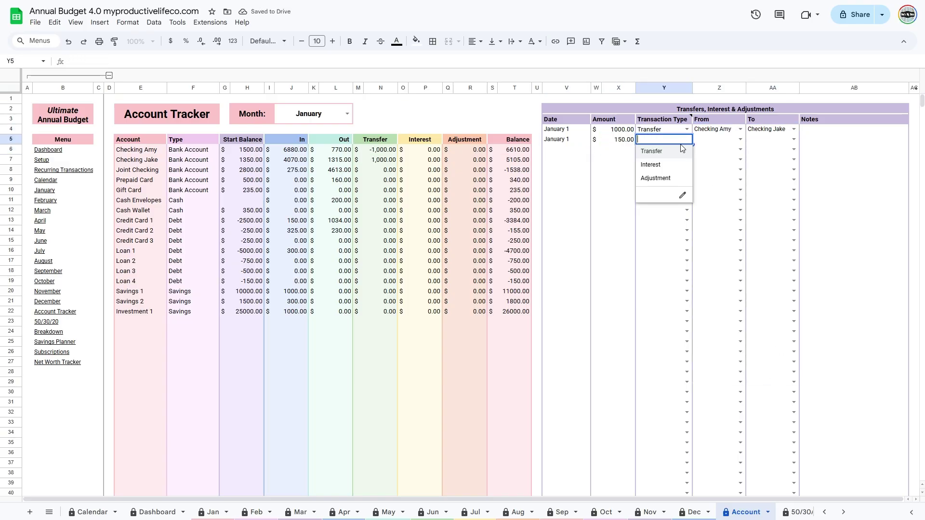
{"action": "left_click", "coordinate": [682, 150]}
{"action": "left_click", "coordinate": [740, 139]}
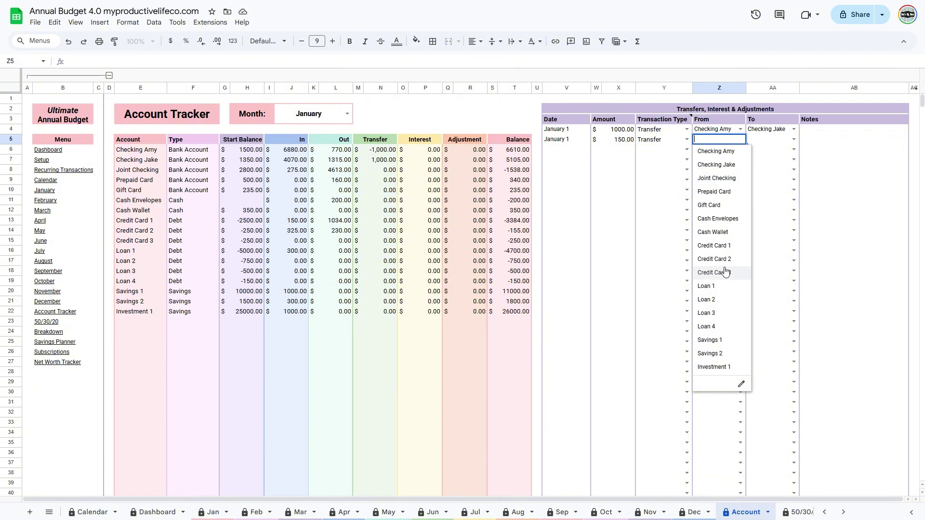
{"action": "left_click", "coordinate": [713, 231]}
{"action": "left_click", "coordinate": [793, 139]}
{"action": "left_click", "coordinate": [770, 219]}
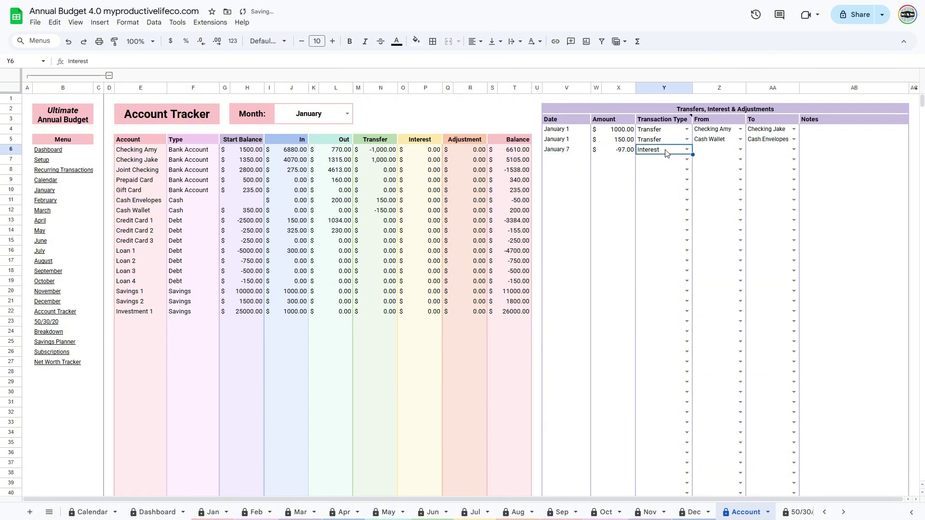
{"action": "left_click", "coordinate": [783, 170]}
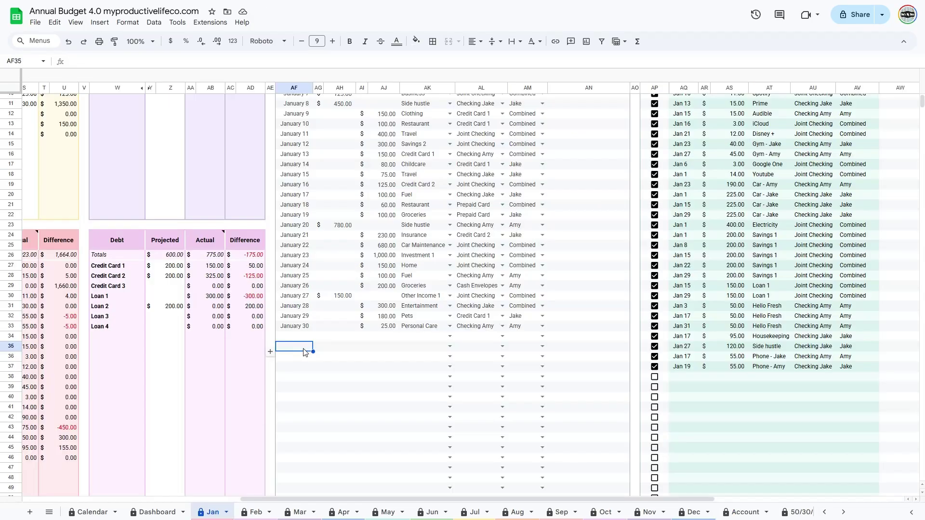
Step: Add a January 1 1,000.00 Credit Card 1 payment from checking, assigned to one person
{"action": "type", "text": "an"}
{"action": "type", "text": "jan1"}
{"action": "left_click", "coordinate": [373, 348]}
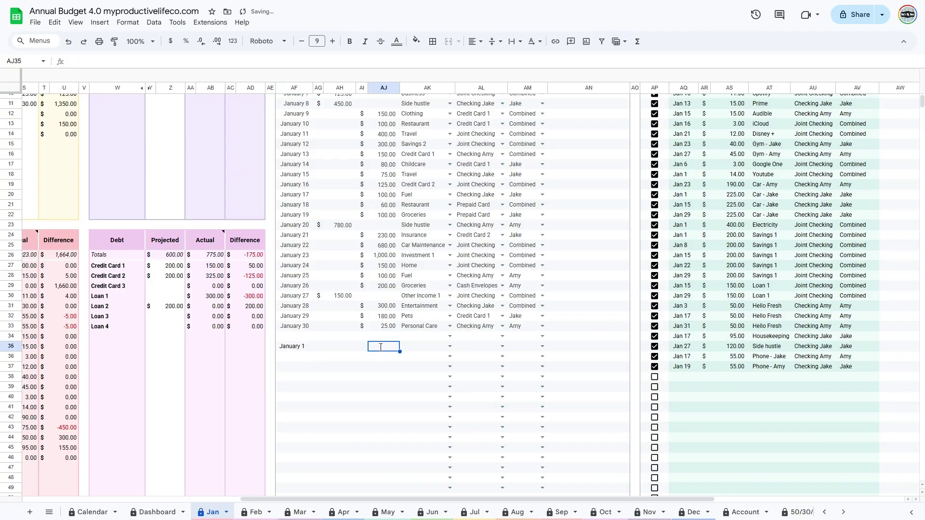
{"action": "type", "text": "1000"}
{"action": "key", "text": "Tab"}
{"action": "left_click", "coordinate": [449, 346]}
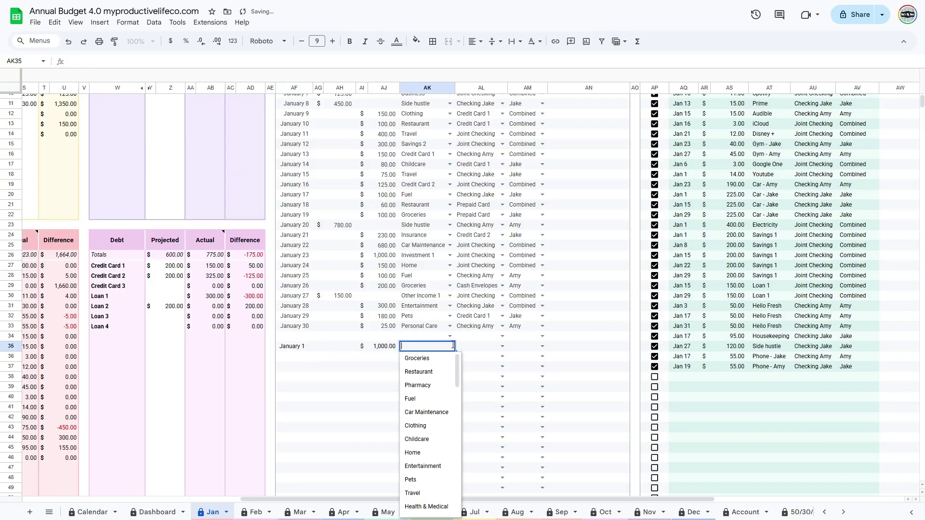
{"action": "left_click_drag", "start_coordinate": [460, 374], "coordinate": [459, 410]}
{"action": "scroll", "coordinate": [458, 410], "scroll_direction": "down", "scroll_amount": 5}
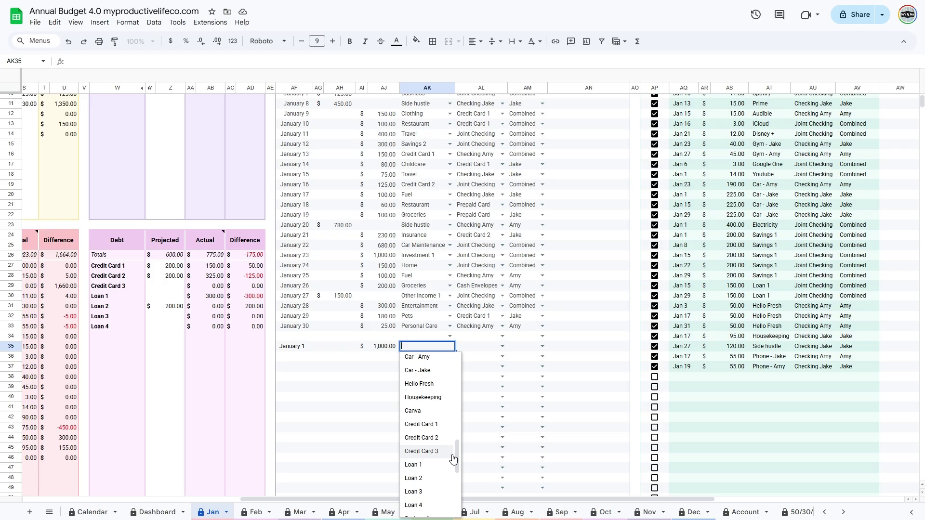
{"action": "left_click", "coordinate": [423, 425]}
{"action": "left_click", "coordinate": [501, 346]}
{"action": "left_click", "coordinate": [491, 367]}
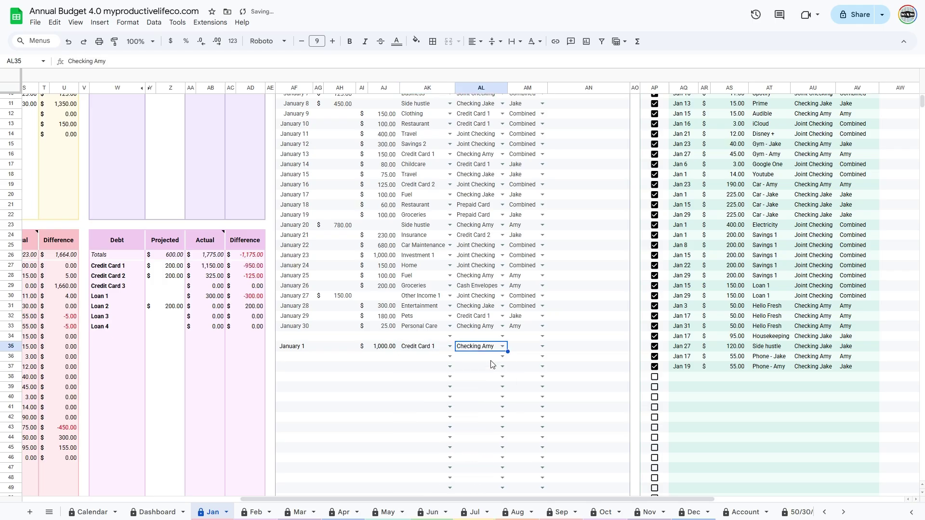
{"action": "left_click", "coordinate": [536, 347]}
{"action": "left_click", "coordinate": [525, 375]}
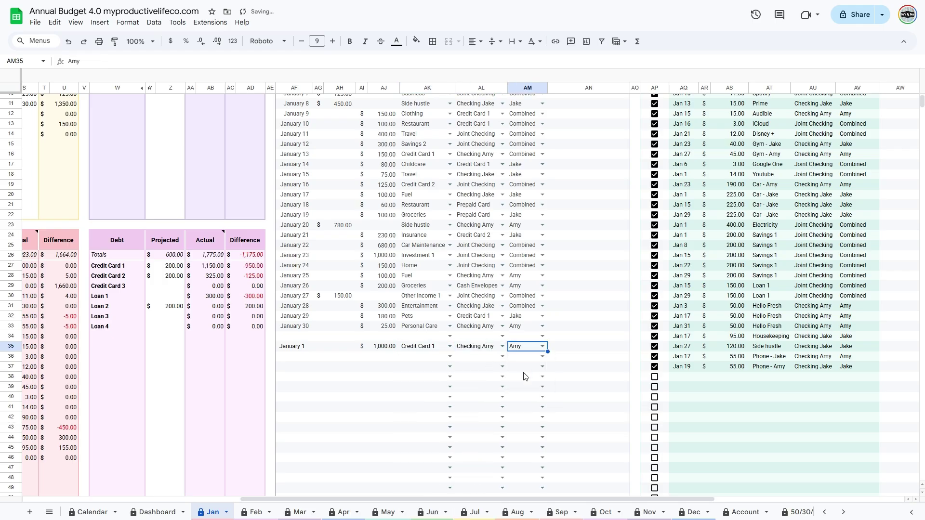
Step: Add a January 15 125.00 Groceries purchase paid with Credit Card 1, assigned to one person
{"action": "left_click", "coordinate": [288, 357]}
{"action": "type", "text": "jan15"}
{"action": "left_click", "coordinate": [380, 358]}
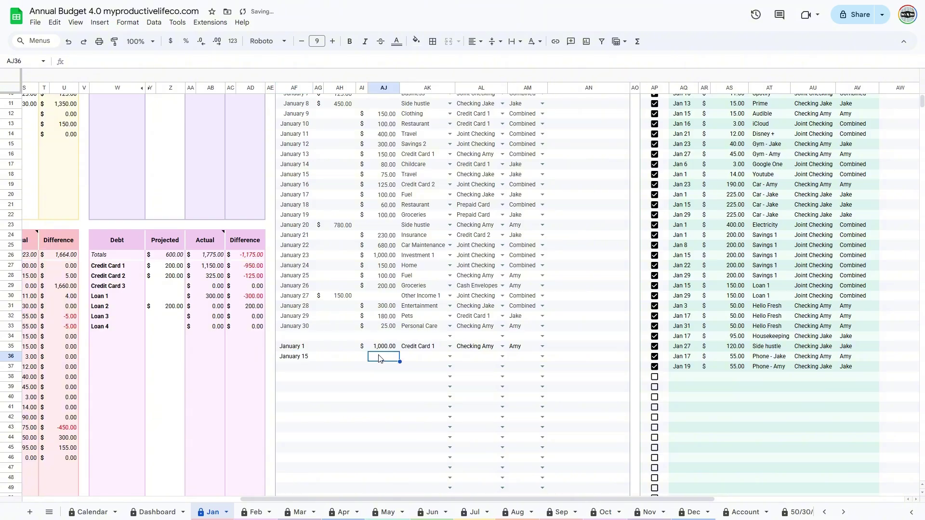
{"action": "type", "text": "125"}
{"action": "left_click", "coordinate": [448, 357]}
{"action": "left_click", "coordinate": [416, 368]}
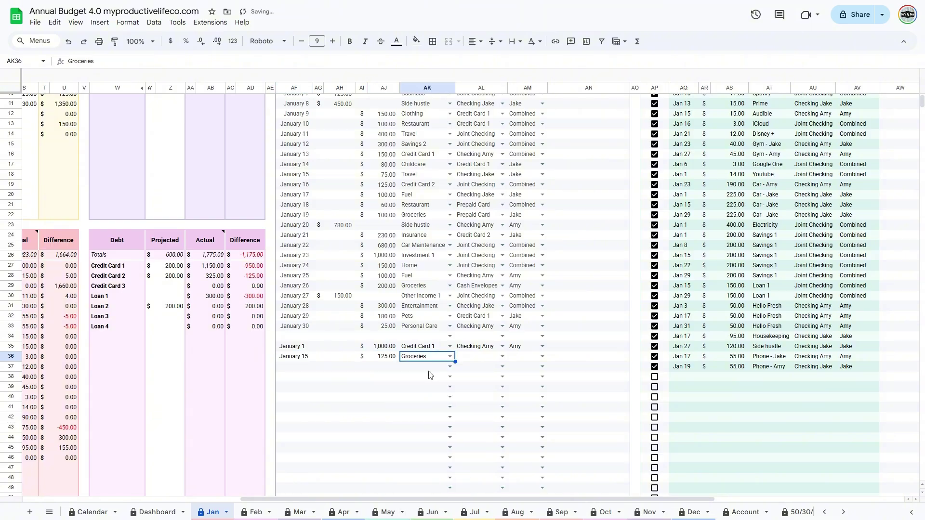
{"action": "left_click", "coordinate": [502, 356]}
{"action": "scroll", "coordinate": [471, 410], "scroll_direction": "down", "scroll_amount": 2}
{"action": "left_click", "coordinate": [472, 406]}
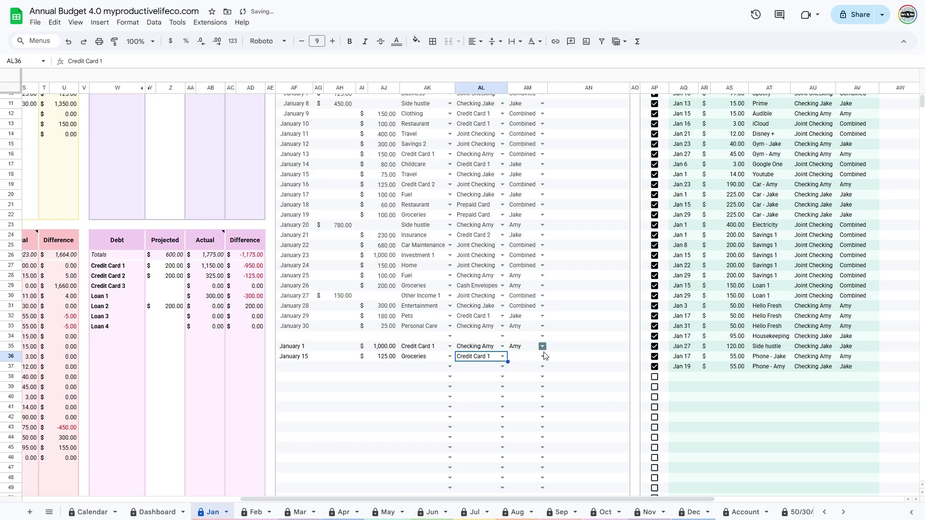
{"action": "left_click", "coordinate": [542, 357]}
{"action": "left_click", "coordinate": [525, 373]}
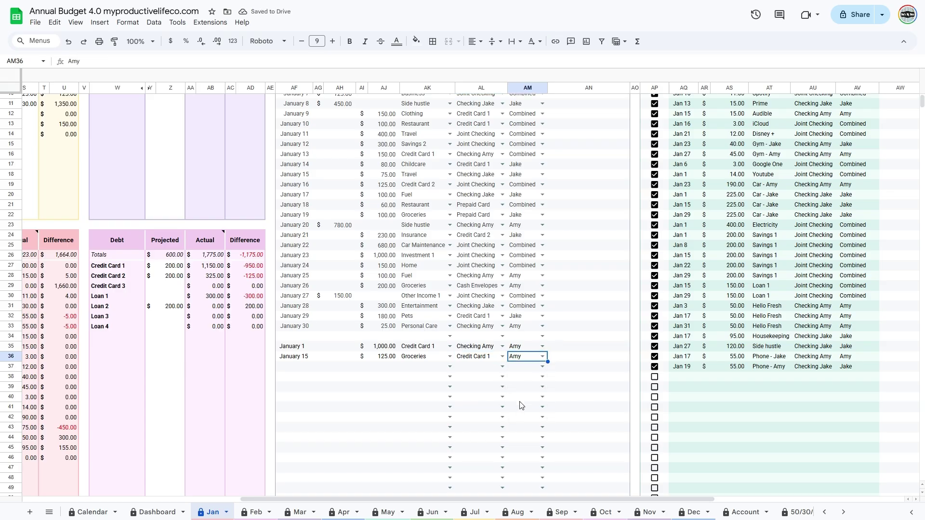
Step: Back on Account Tracker, enter a Jan 30 200.00 Transfer from checking to Credit Card 1 in row 9
{"action": "left_click", "coordinate": [742, 512]}
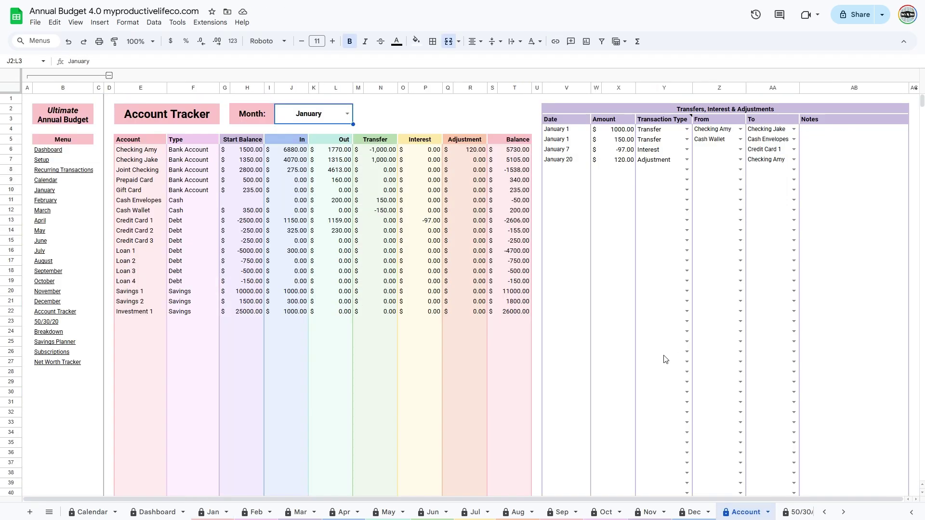
{"action": "left_click", "coordinate": [557, 172]}
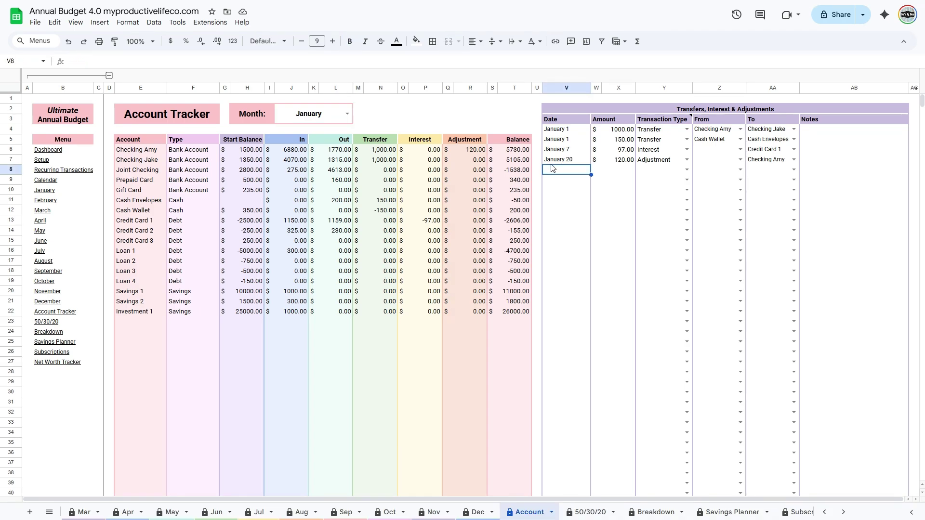
{"action": "left_click", "coordinate": [561, 182]}
{"action": "type", "text": "jan3"}
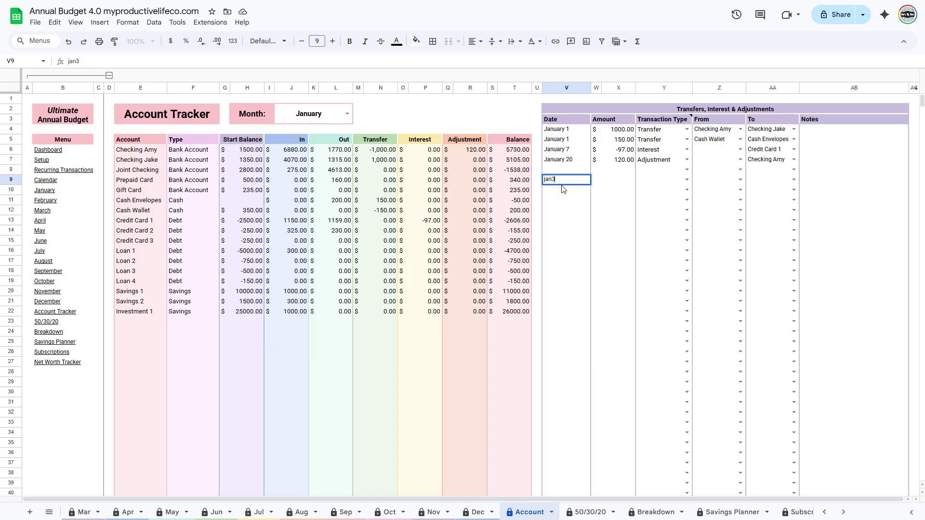
{"action": "type", "text": "0"}
{"action": "key", "text": "Tab"}
{"action": "key", "text": "Tab"}
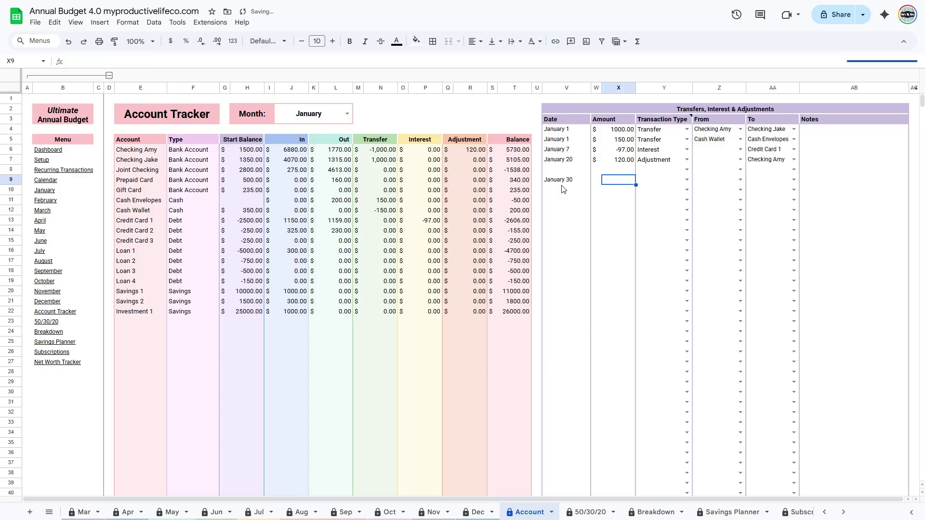
{"action": "type", "text": "200"}
{"action": "left_click", "coordinate": [687, 181]}
{"action": "left_click", "coordinate": [665, 194]}
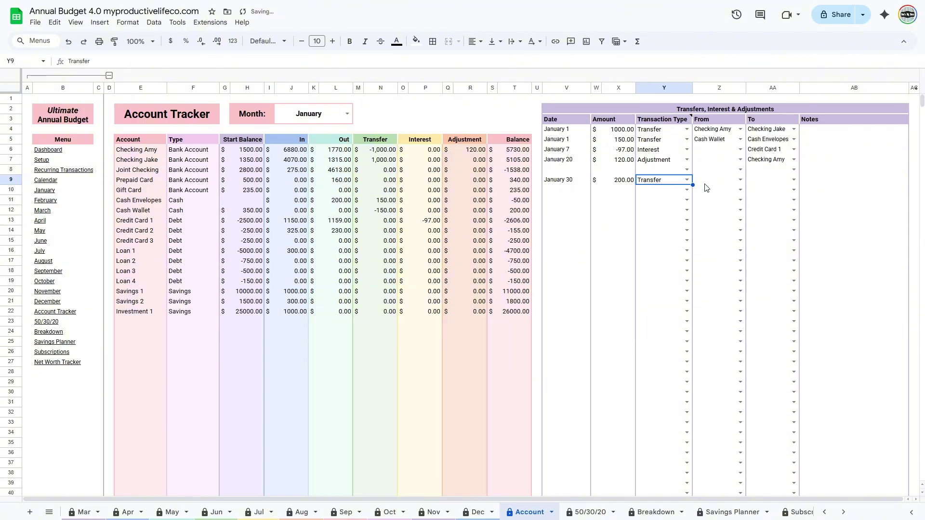
{"action": "left_click", "coordinate": [741, 181]}
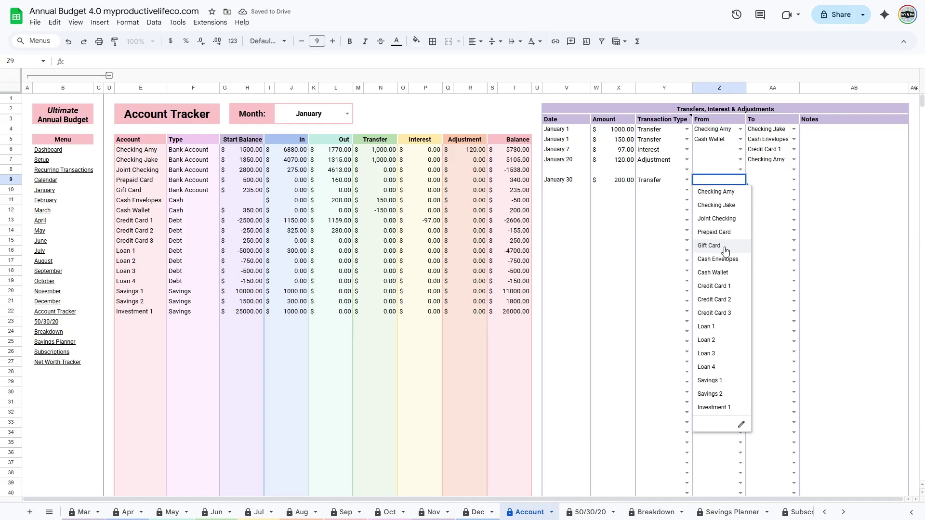
{"action": "left_click", "coordinate": [721, 192]}
{"action": "left_click", "coordinate": [791, 180]}
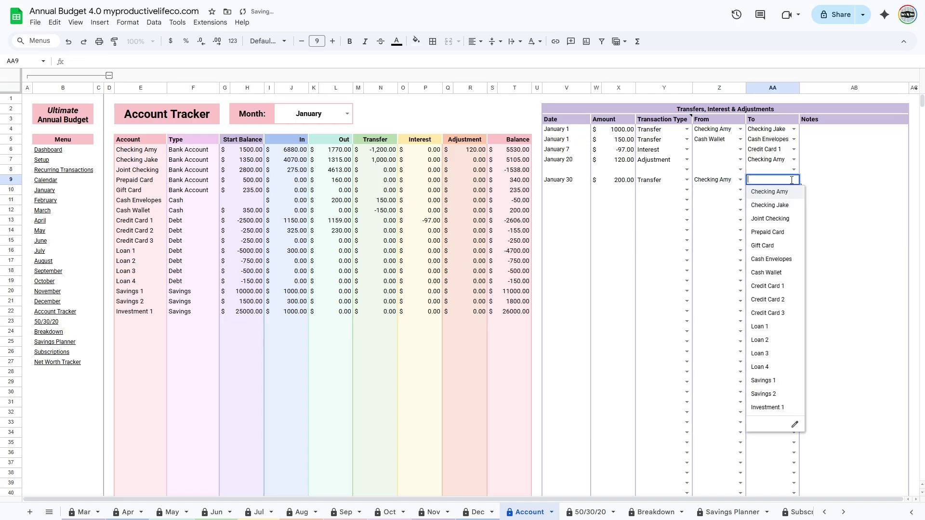
{"action": "left_click", "coordinate": [778, 286]}
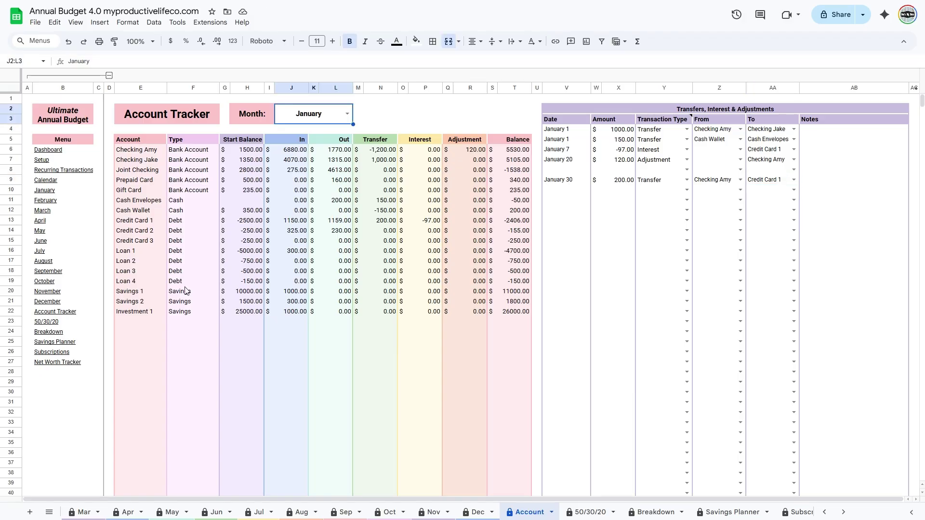
Step: Jump to the 50/30/20 Budget sheet through the side menu link
{"action": "mouse_move", "coordinate": [47, 326]}
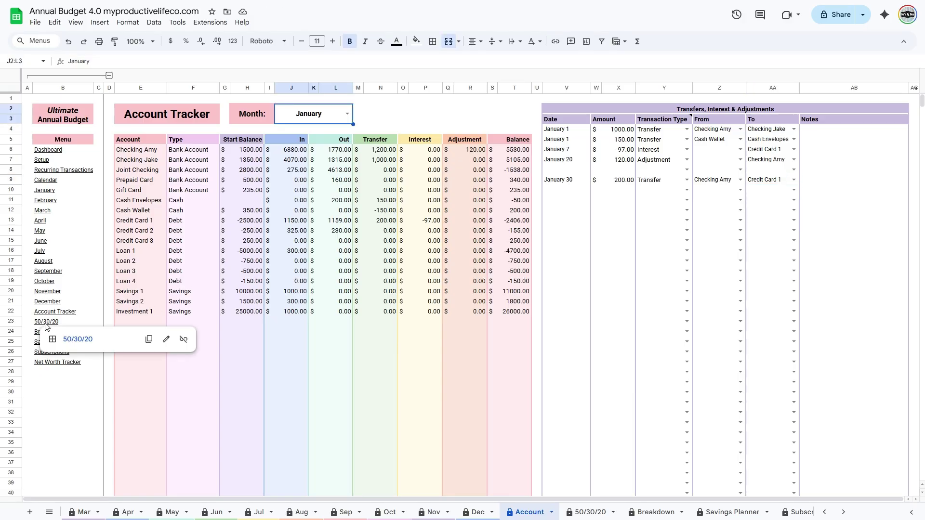
{"action": "left_click", "coordinate": [68, 339]}
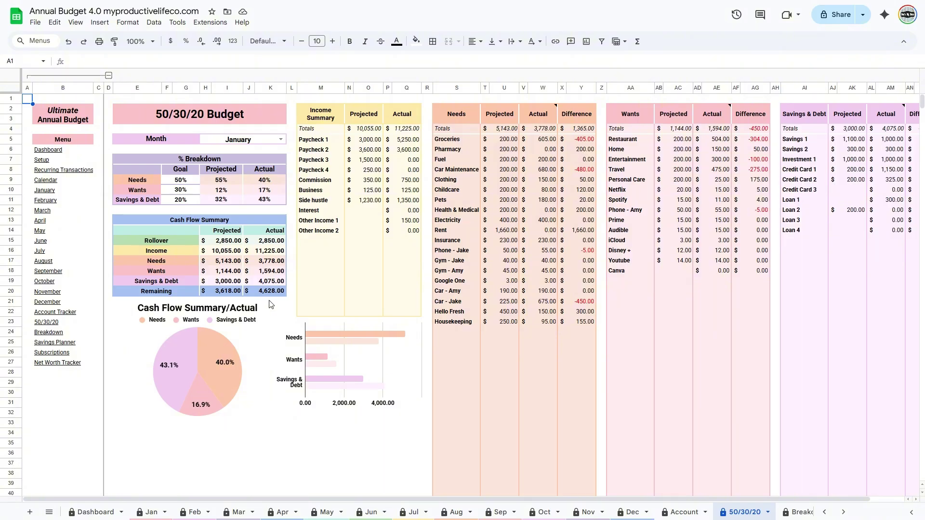
Step: Keep January selected and set the goals to 60% Needs and 10% Savings & Debt
{"action": "left_click", "coordinate": [280, 139]}
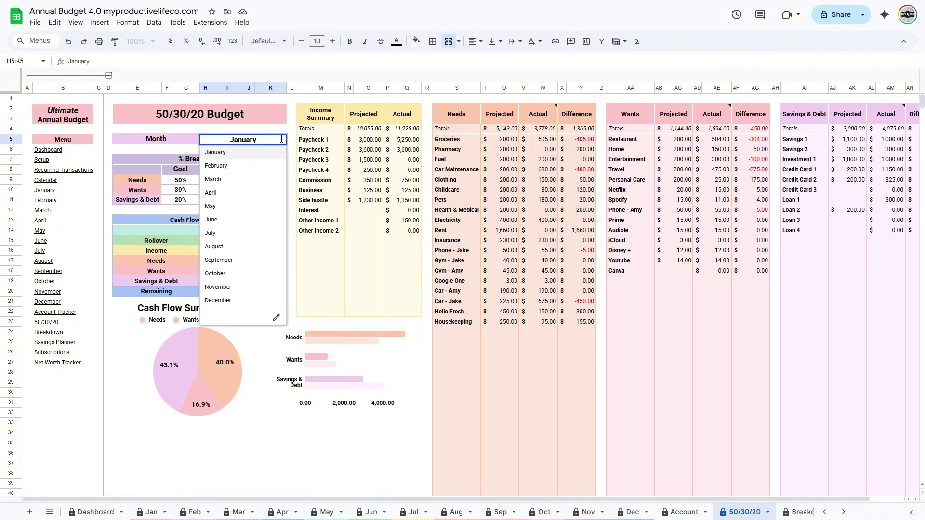
{"action": "left_click", "coordinate": [265, 152]}
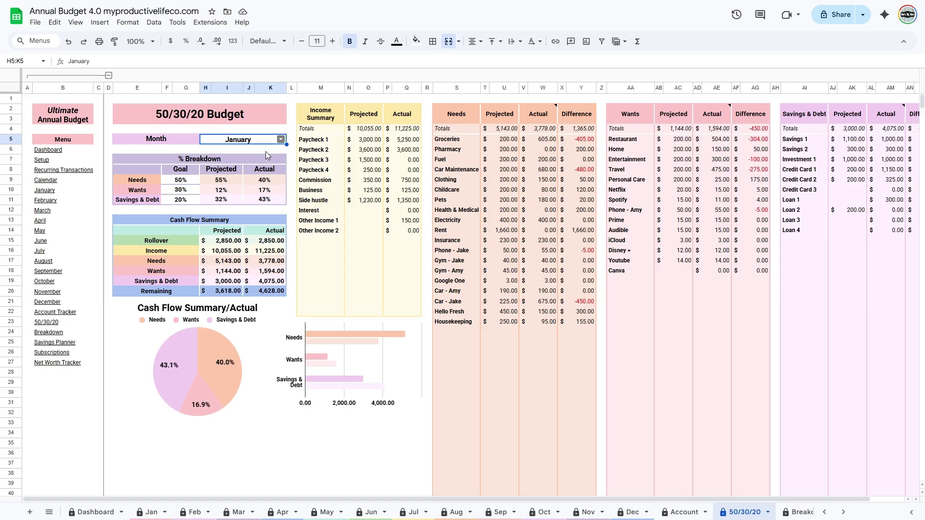
{"action": "left_click", "coordinate": [179, 182]}
{"action": "type", "text": "60"}
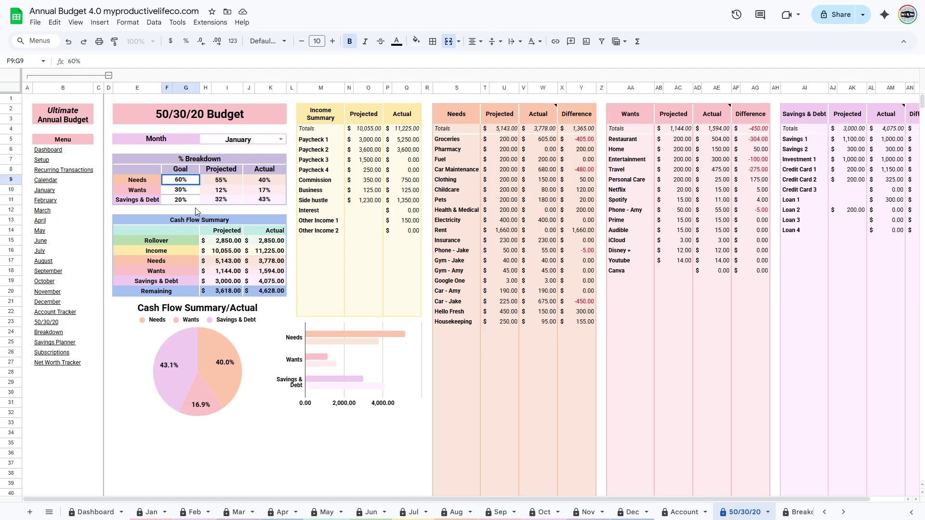
{"action": "left_click", "coordinate": [182, 200]}
{"action": "type", "text": "1"}
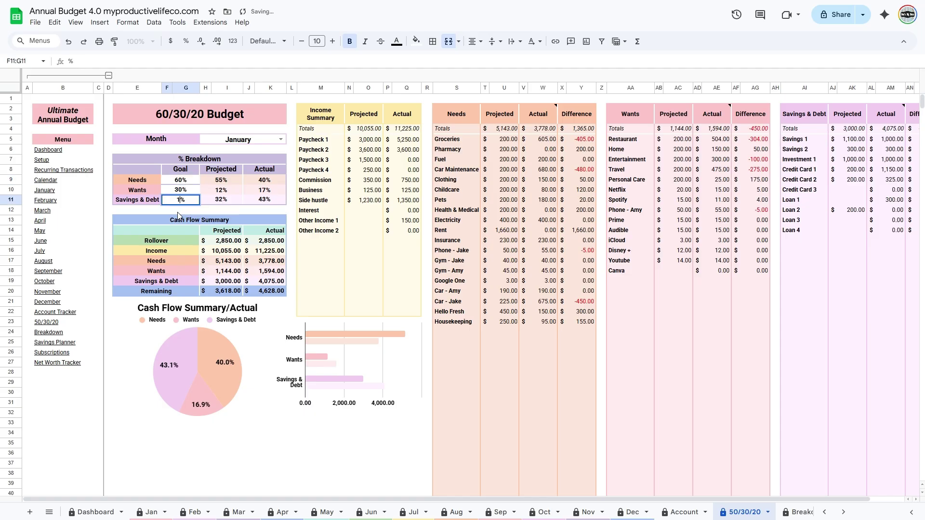
{"action": "type", "text": "0"}
{"action": "key", "text": "Return"}
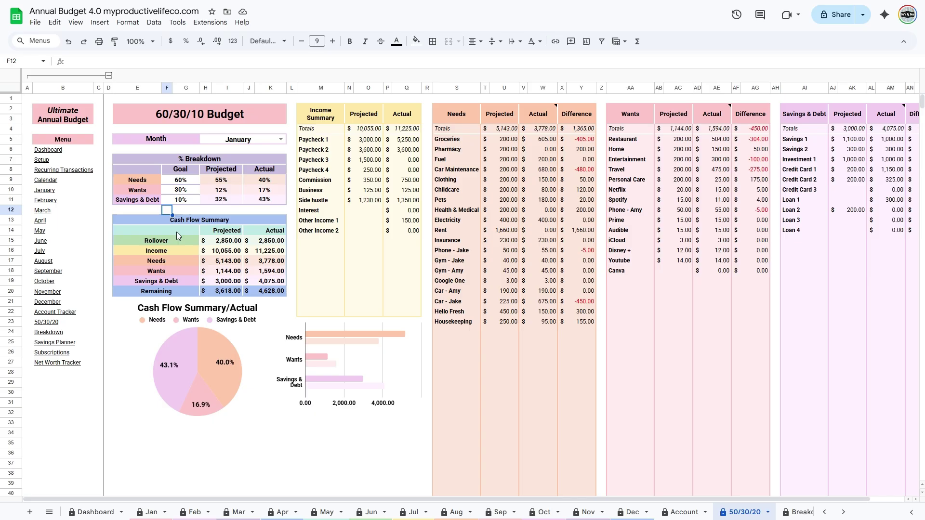
Step: Switch to the Breakdown sheet and check its month list, leaving January selected
{"action": "mouse_move", "coordinate": [50, 336]}
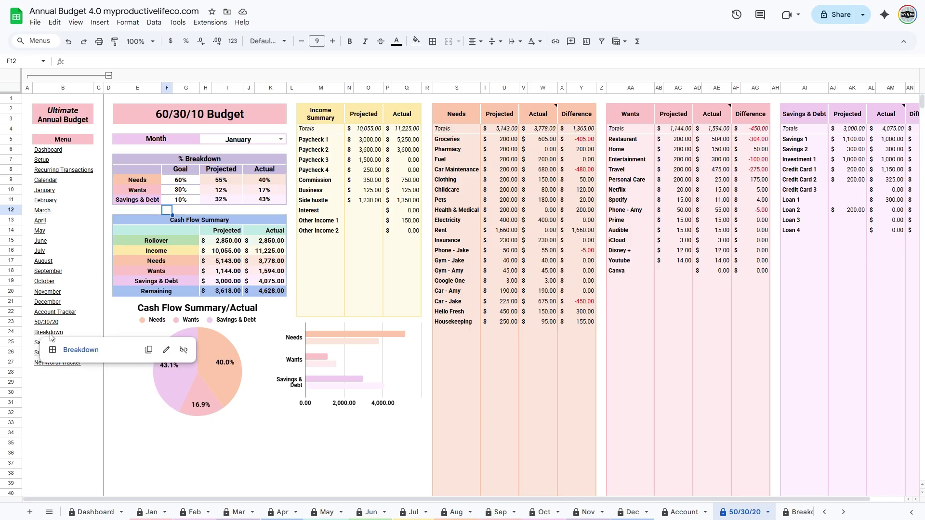
{"action": "left_click", "coordinate": [77, 355]}
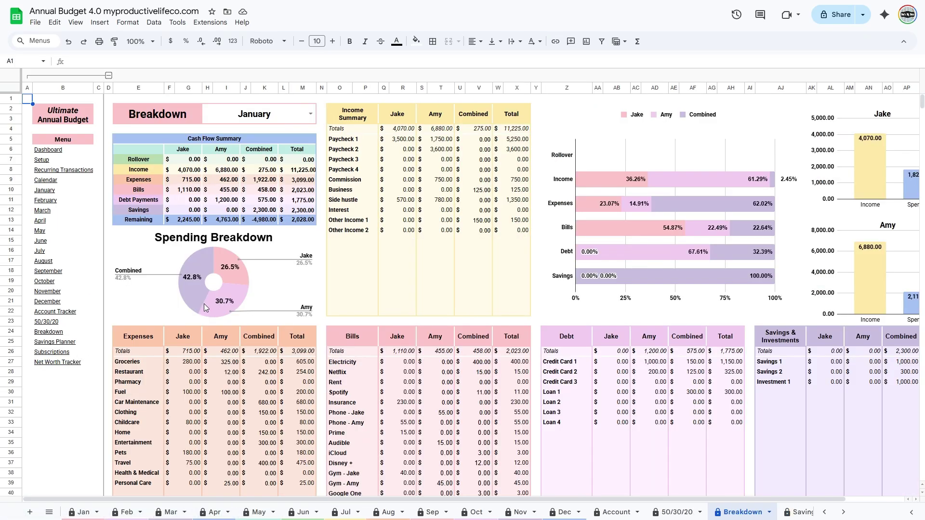
{"action": "left_click", "coordinate": [309, 114]}
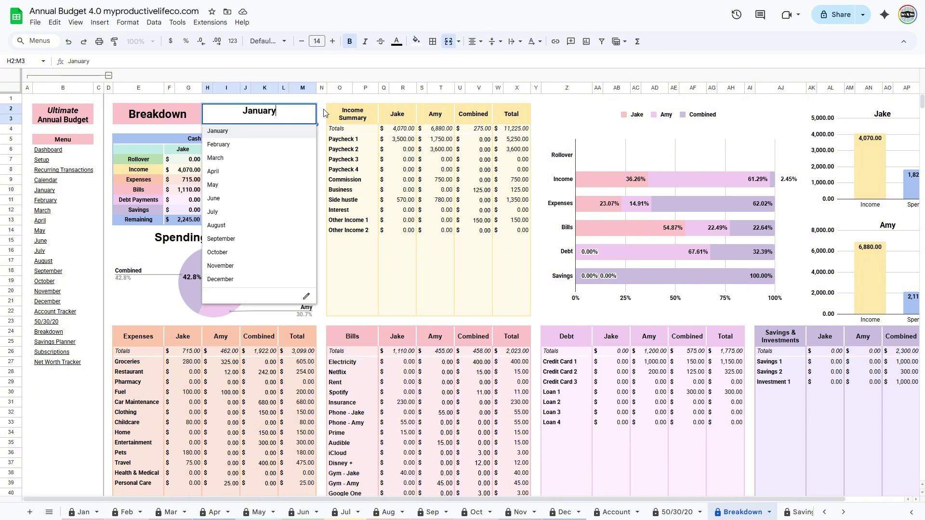
{"action": "left_click", "coordinate": [323, 112]}
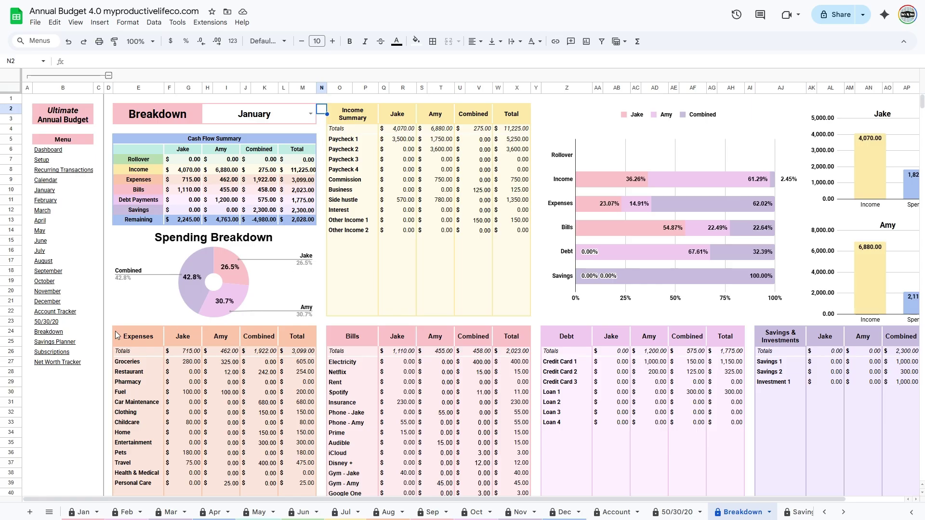
Step: Open the Savings Planner and name the first two goals Vacation and Patio Furniture
{"action": "mouse_move", "coordinate": [73, 343]}
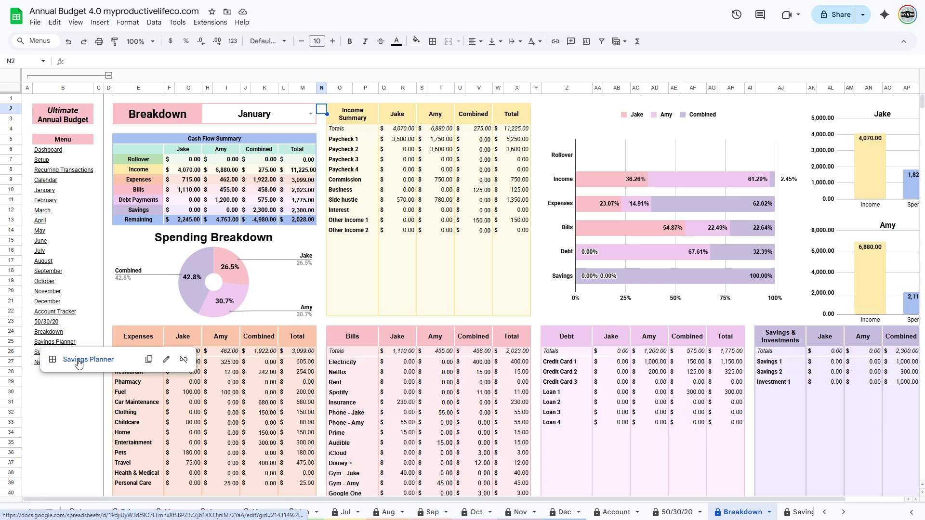
{"action": "left_click", "coordinate": [78, 362]}
{"action": "mouse_move", "coordinate": [85, 360]}
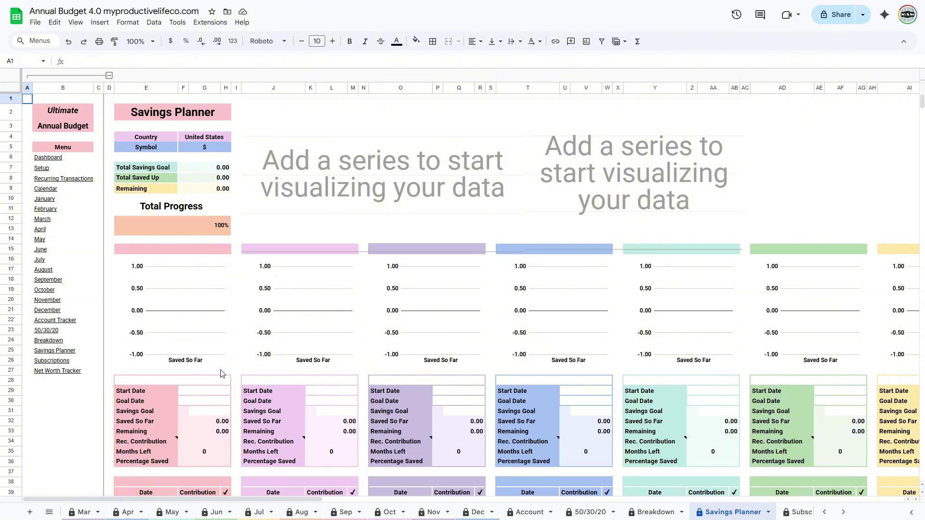
{"action": "scroll", "coordinate": [222, 373], "scroll_direction": "down", "scroll_amount": 5}
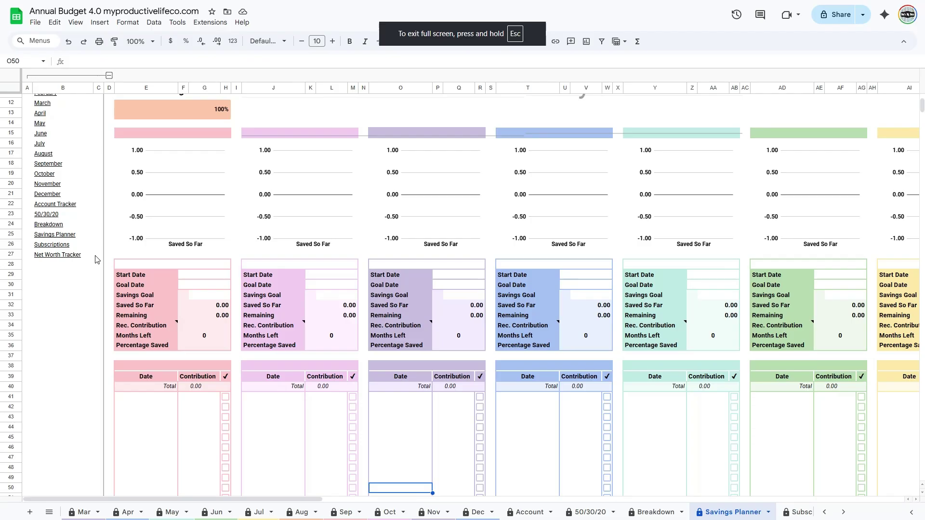
{"action": "left_click", "coordinate": [158, 267]}
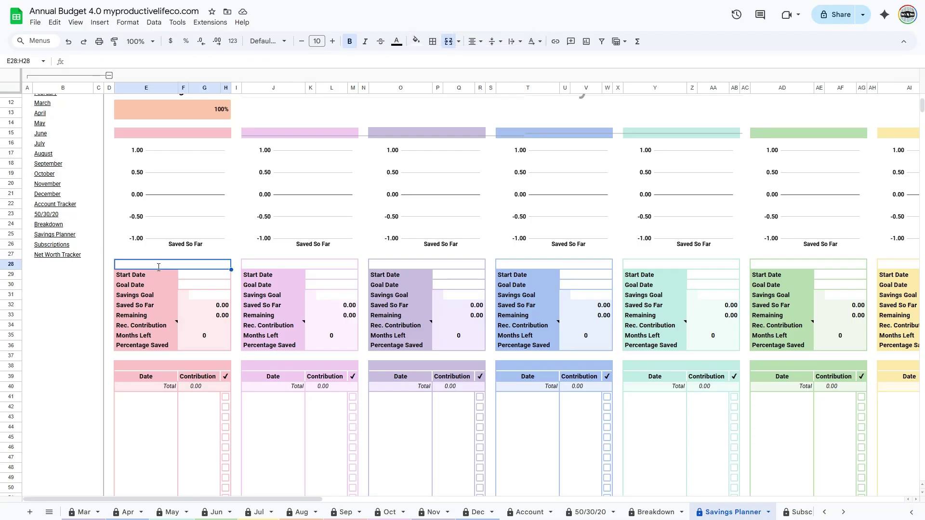
{"action": "type", "text": "Vacation"}
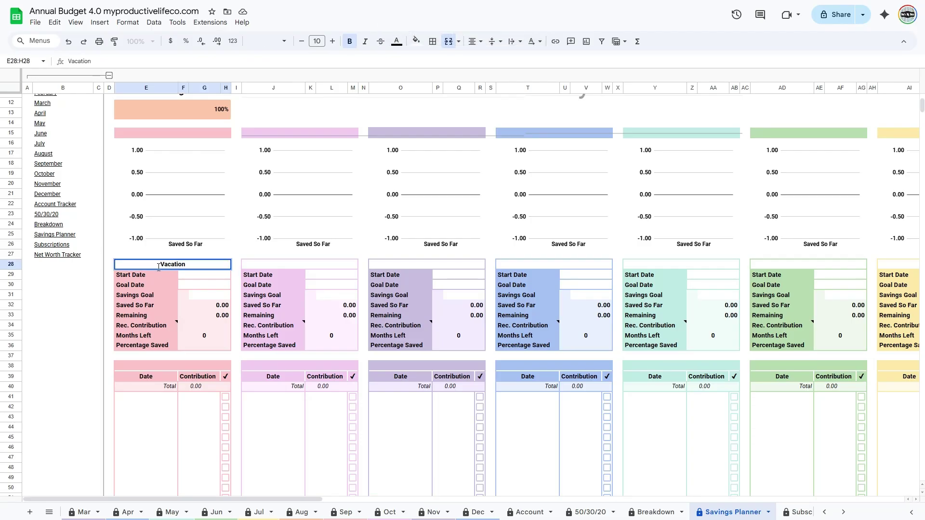
{"action": "left_click", "coordinate": [265, 265]}
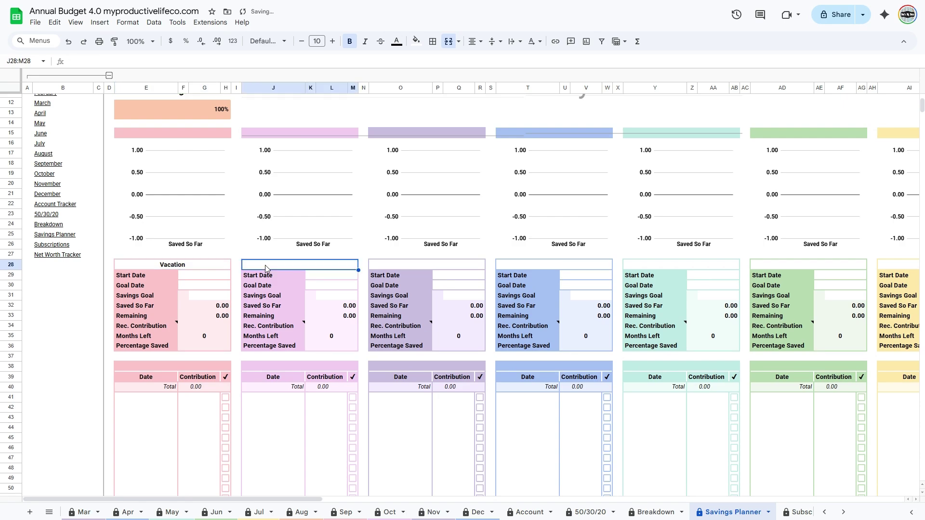
{"action": "type", "text": "Patio"}
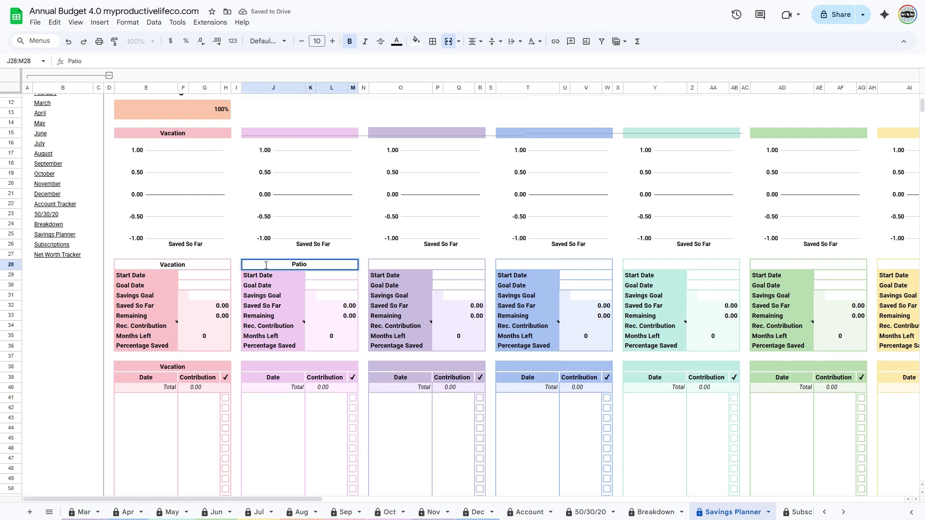
{"action": "type", "text": " Furniture"}
Step: Name the remaining goals Downpayment, Couch, Kids and Christmas
{"action": "key", "text": "Tab"}
{"action": "key", "text": "Tab"}
{"action": "type", "text": "Downp"}
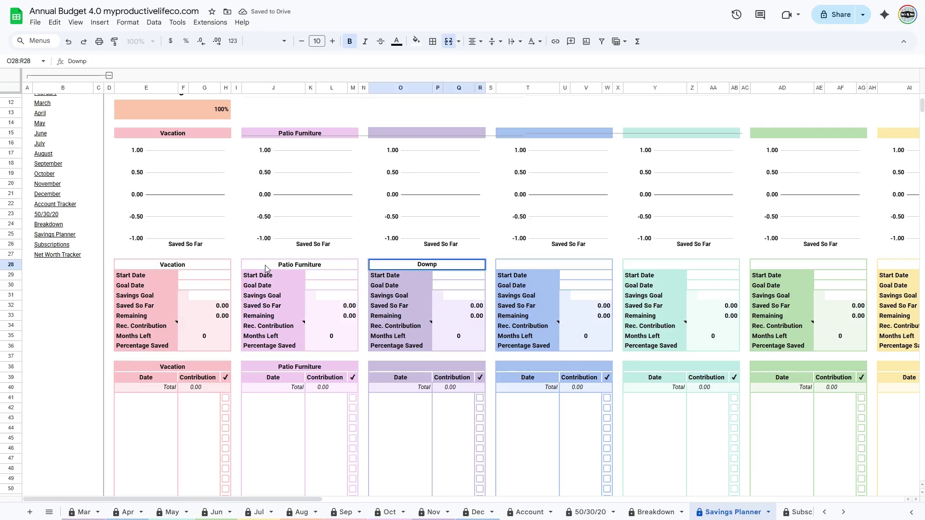
{"action": "type", "text": "ayment"}
{"action": "key", "text": "Tab"}
{"action": "key", "text": "Tab"}
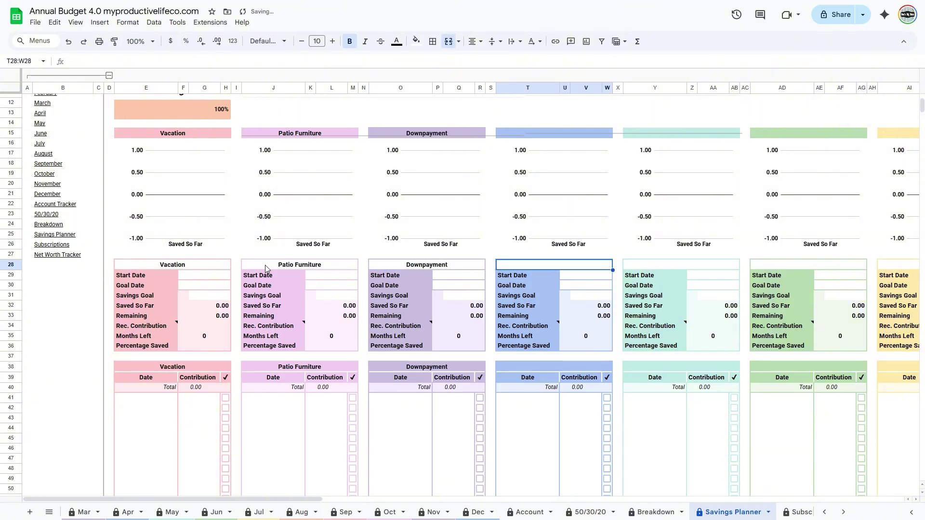
{"action": "type", "text": "Couch"}
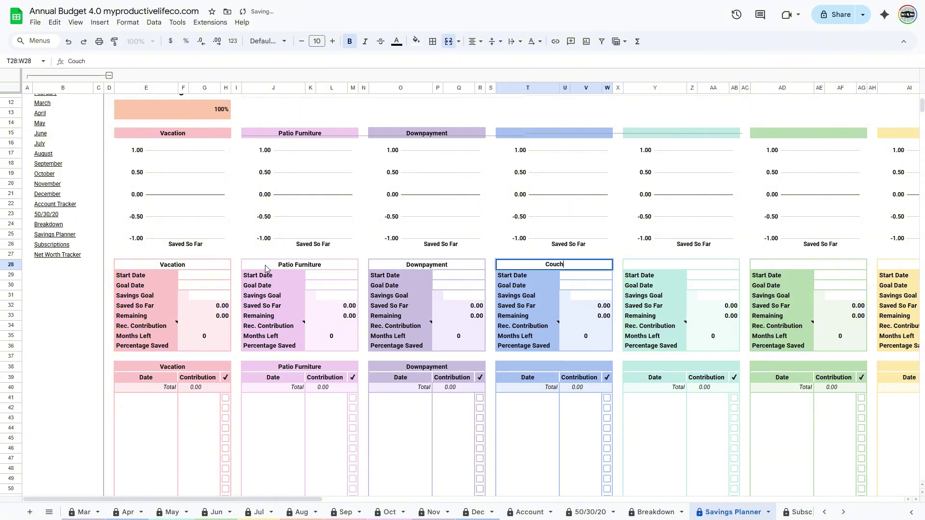
{"action": "key", "text": "Tab"}
{"action": "key", "text": "Tab"}
{"action": "type", "text": "Kids"}
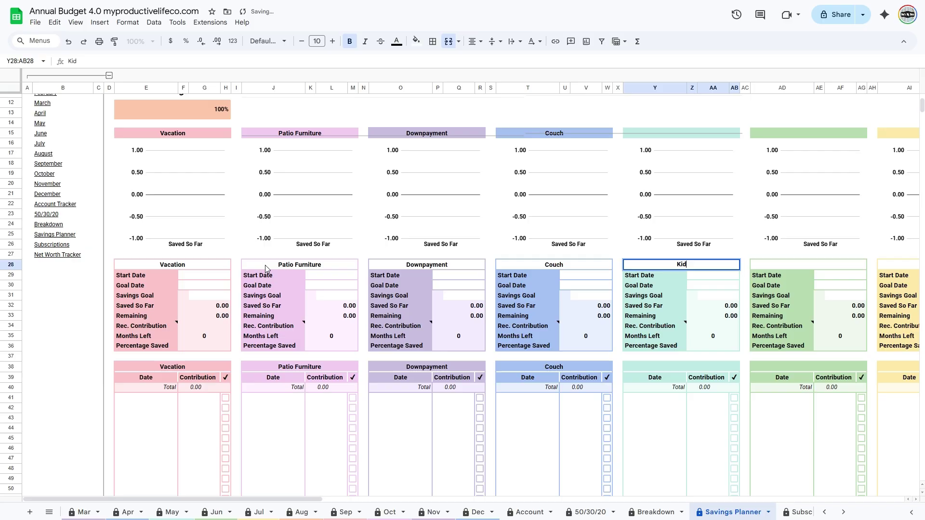
{"action": "key", "text": "Tab"}
{"action": "key", "text": "Tab"}
{"action": "type", "text": "C"}
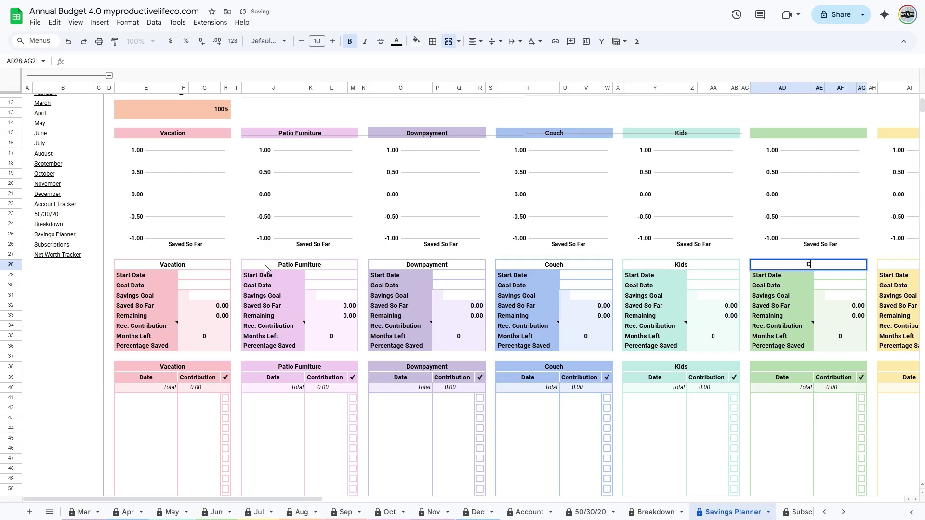
{"action": "type", "text": "hristmas"}
Step: Give Vacation a start date of 25 Jul 2025 and a goal date of 4 Jan 2026
{"action": "left_click", "coordinate": [208, 276]}
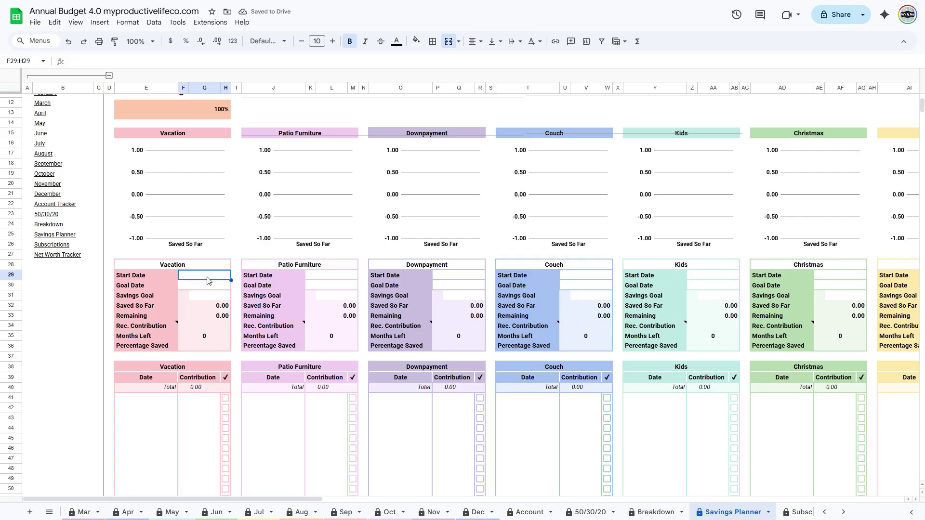
{"action": "type", "text": "jul 25"}
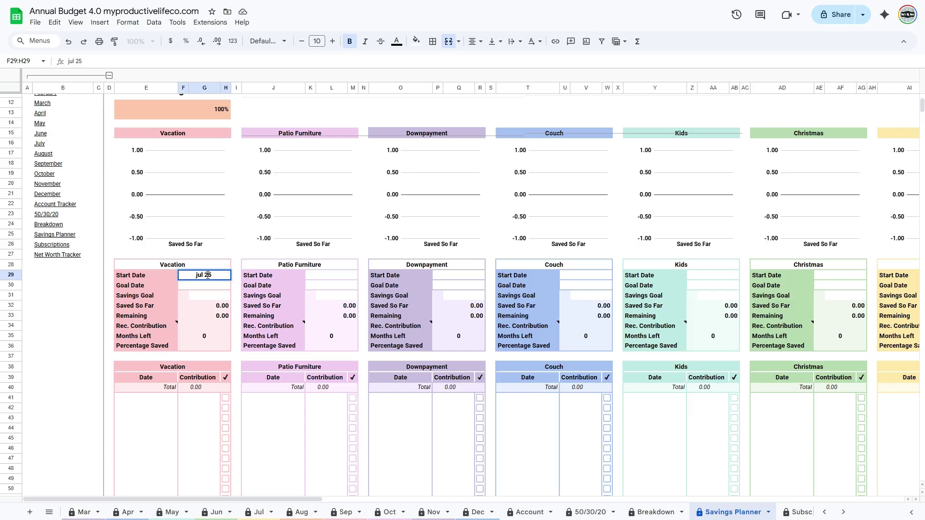
{"action": "type", "text": " 2025"}
{"action": "key", "text": "Return"}
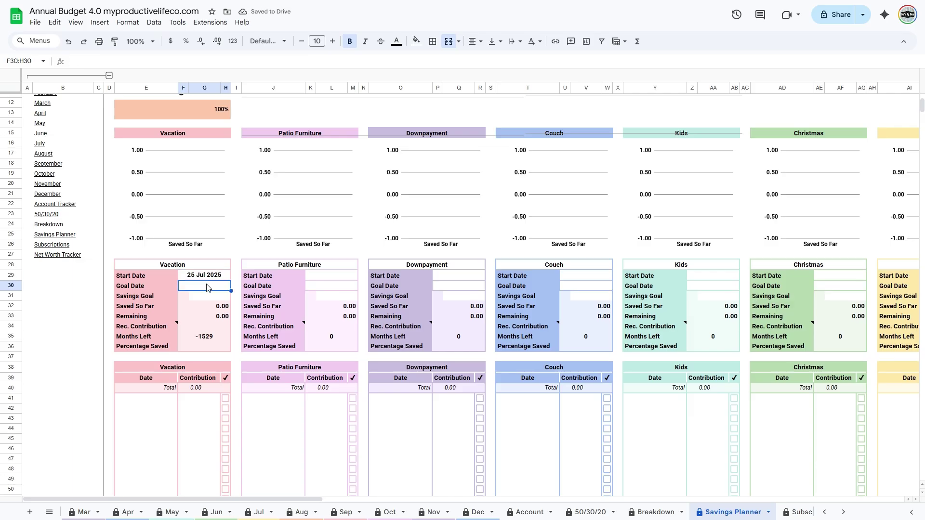
{"action": "type", "text": "jan 42026"}
{"action": "key", "text": "Return"}
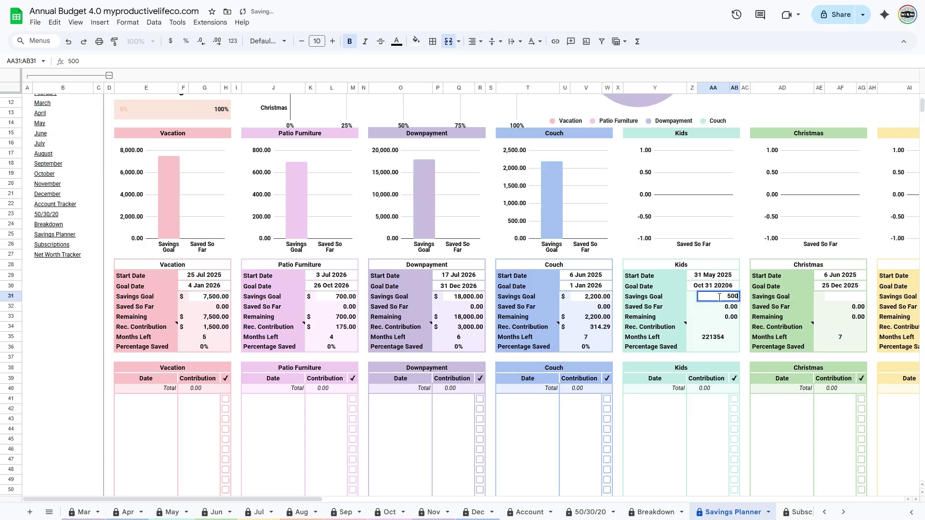
Step: Set the Kids savings goal to 5,000 and the Christmas goal to 500
{"action": "type", "text": "0"}
{"action": "key", "text": "Return"}
{"action": "left_click", "coordinate": [840, 296]}
{"action": "type", "text": "500"}
{"action": "key", "text": "Return"}
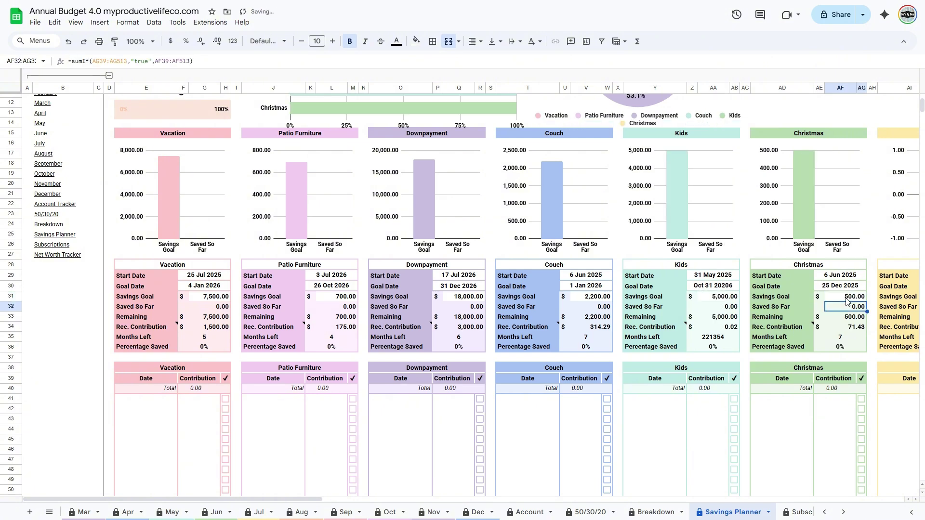
Step: Fill Vacation contribution dates 1 Jul, 1 Aug and 1 Sep 2025
{"action": "left_click", "coordinate": [154, 398]}
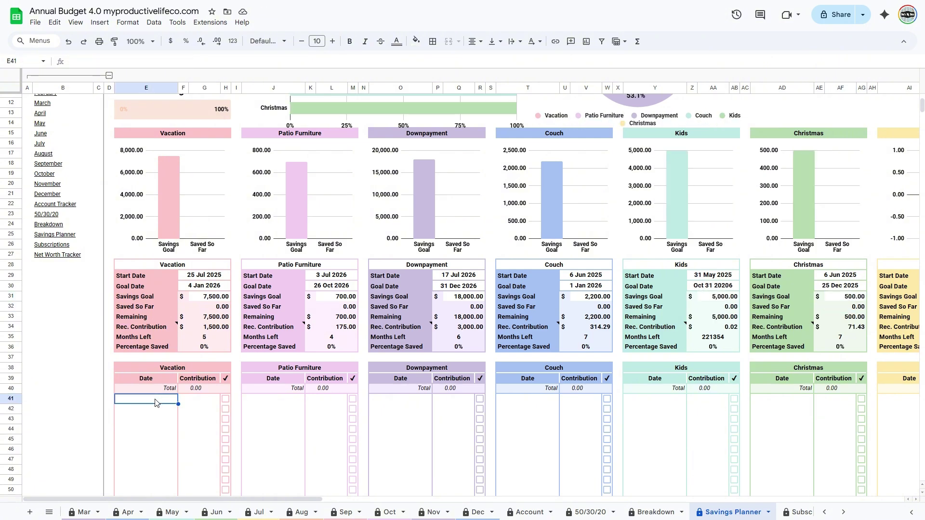
{"action": "type", "text": "1/7/2025"}
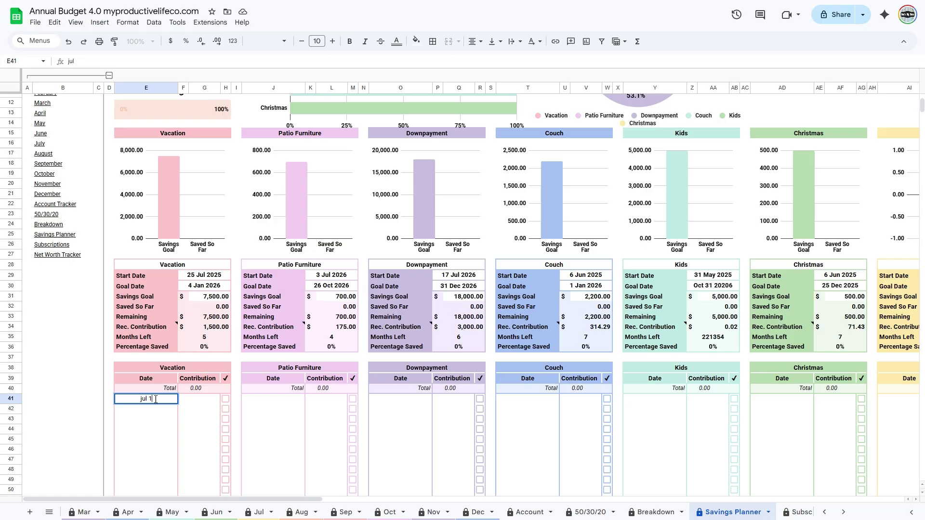
{"action": "key", "text": "Return"}
{"action": "left_click", "coordinate": [155, 399]}
{"action": "left_click_drag", "start_coordinate": [178, 404], "coordinate": [176, 423]}
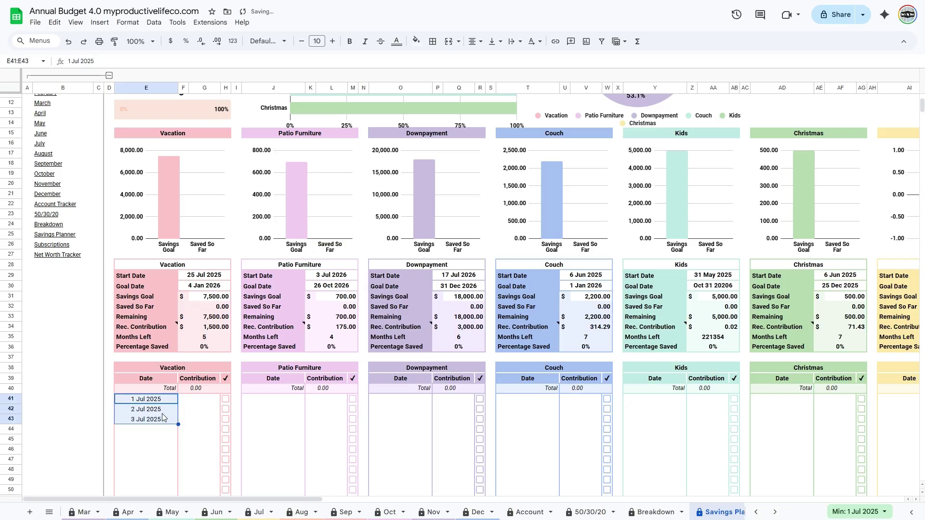
{"action": "left_click", "coordinate": [142, 413]}
{"action": "double_click", "coordinate": [143, 413]}
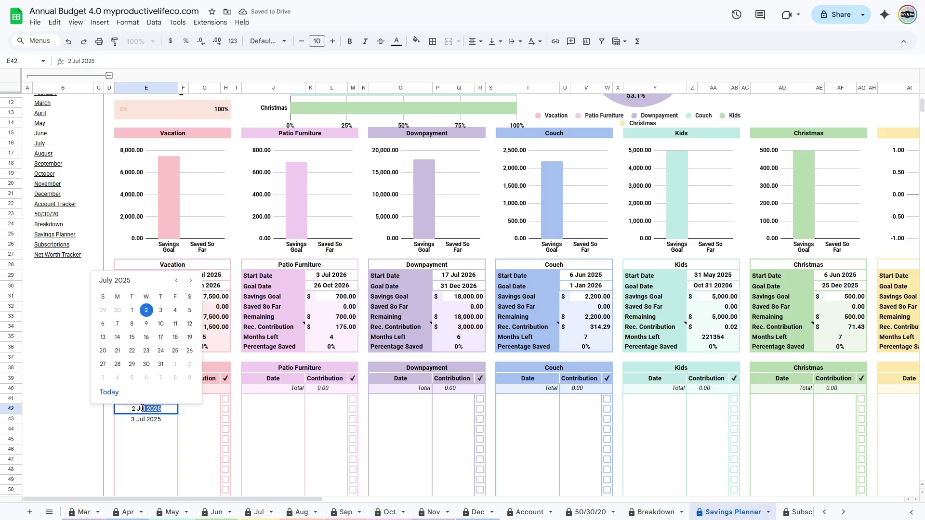
{"action": "key", "text": "Escape"}
{"action": "type", "text": "aug 1"}
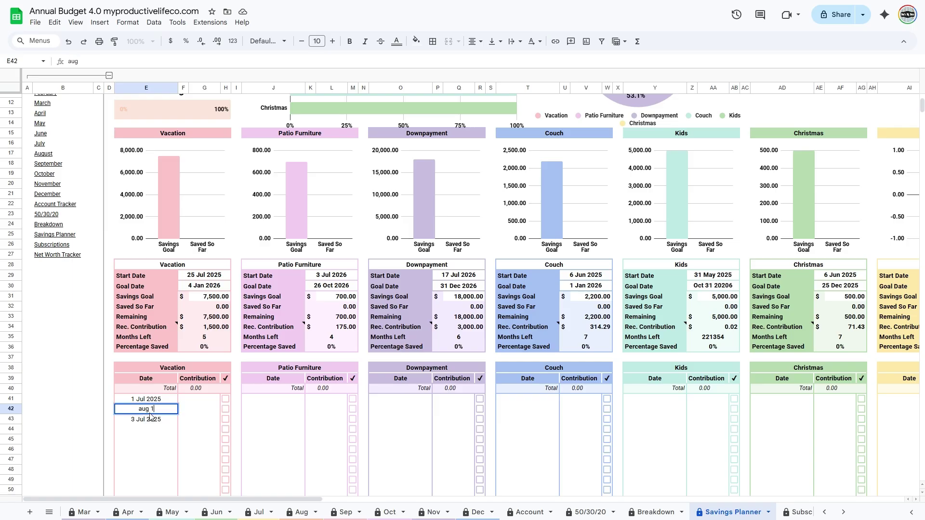
{"action": "key", "text": "Return"}
{"action": "left_click_drag", "start_coordinate": [145, 399], "coordinate": [177, 422]}
Step: Enter Vacation contributions of 2,000, 500 and 5 and mark all three as done
{"action": "left_click", "coordinate": [203, 398]}
{"action": "type", "text": "2000"}
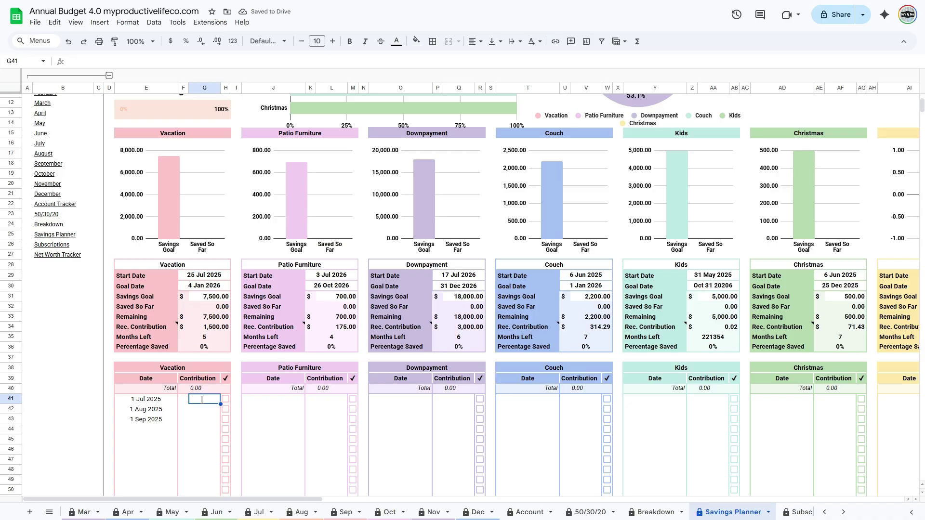
{"action": "key", "text": "Return"}
{"action": "type", "text": "500"}
{"action": "key", "text": "Return"}
{"action": "type", "text": "5"}
{"action": "key", "text": "Return"}
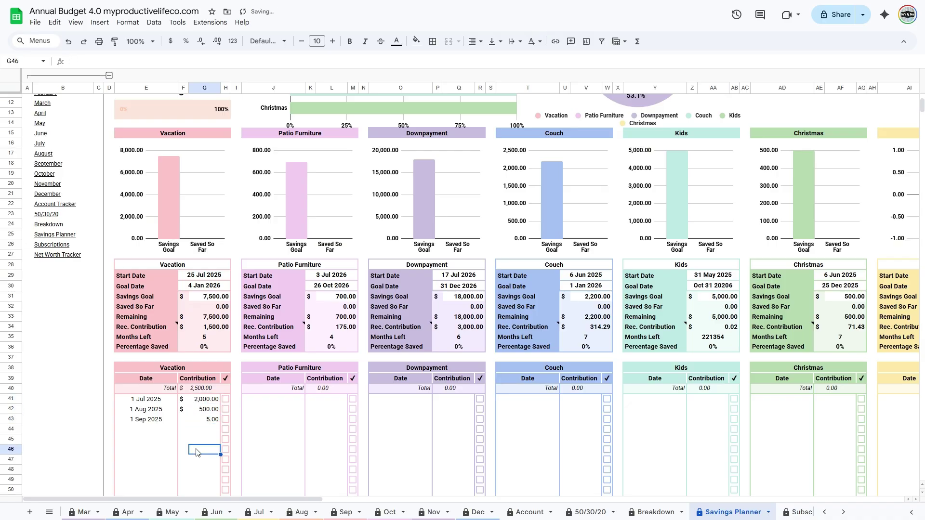
{"action": "left_click", "coordinate": [225, 399]}
{"action": "left_click", "coordinate": [225, 409]}
{"action": "left_click", "coordinate": [225, 419]}
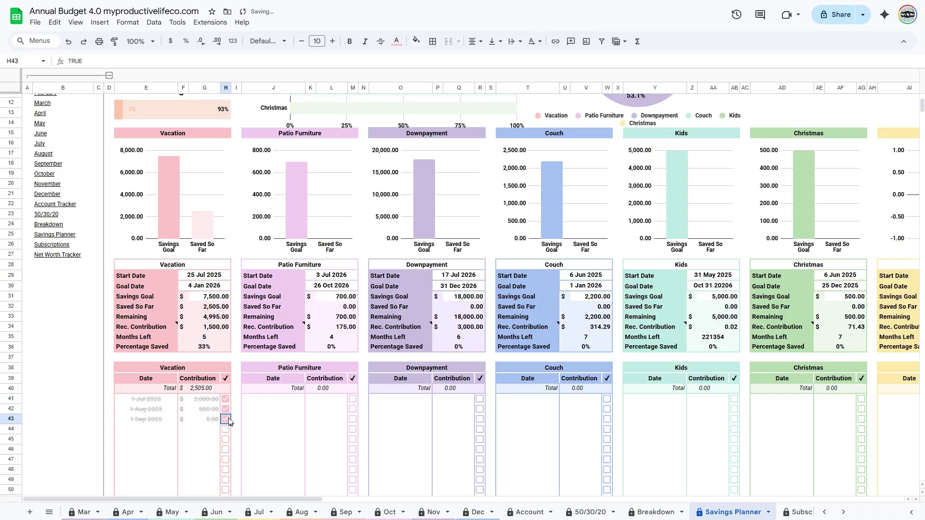
Step: Log a 12 Jul 2025 Patio Furniture contribution, mark it done, and correct it to 233.33
{"action": "left_click", "coordinate": [277, 401]}
{"action": "type", "text": "jul 1"}
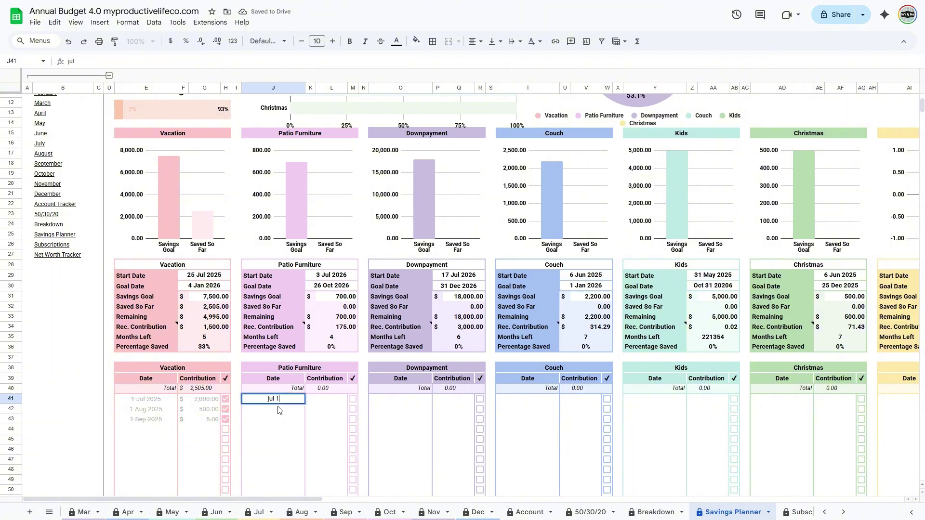
{"action": "type", "text": "2 202025"}
{"action": "key", "text": "Return"}
{"action": "left_click", "coordinate": [327, 400]}
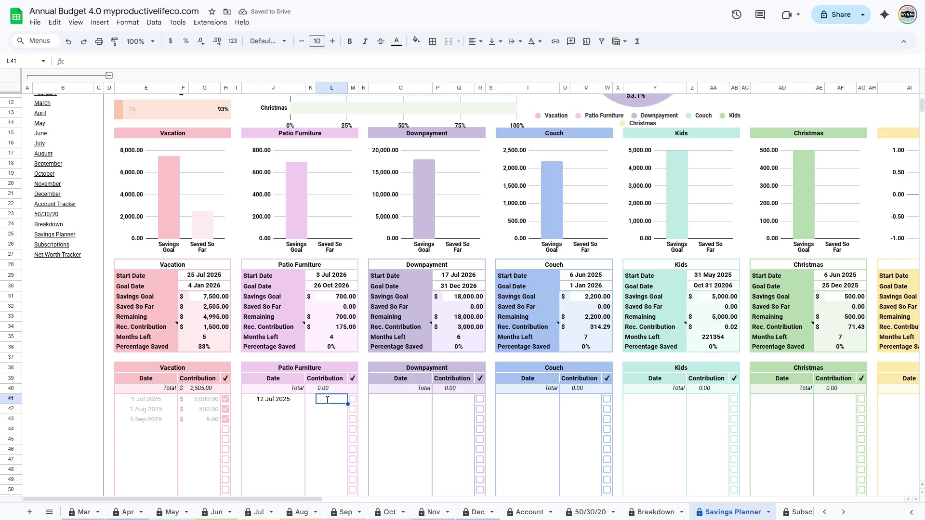
{"action": "type", "text": "2333.33"}
{"action": "key", "text": "Return"}
{"action": "left_click", "coordinate": [356, 400]}
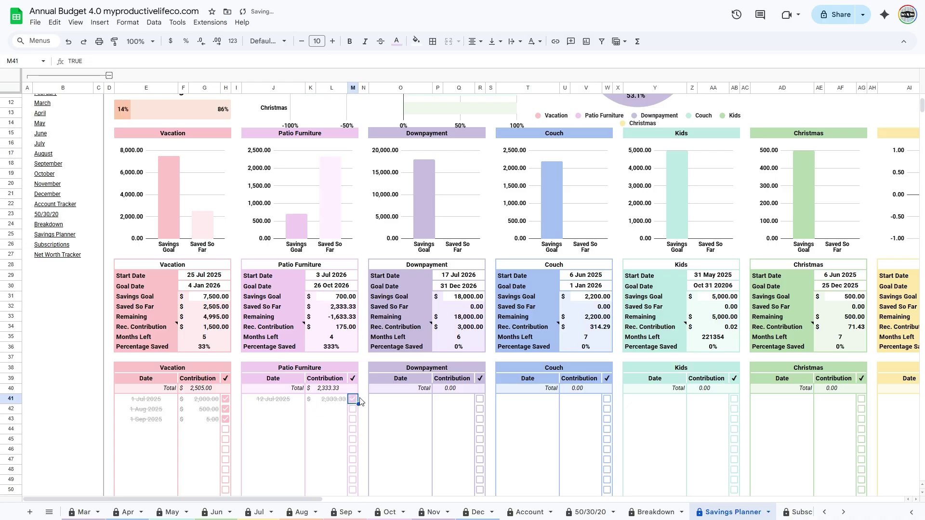
{"action": "left_click", "coordinate": [338, 402]}
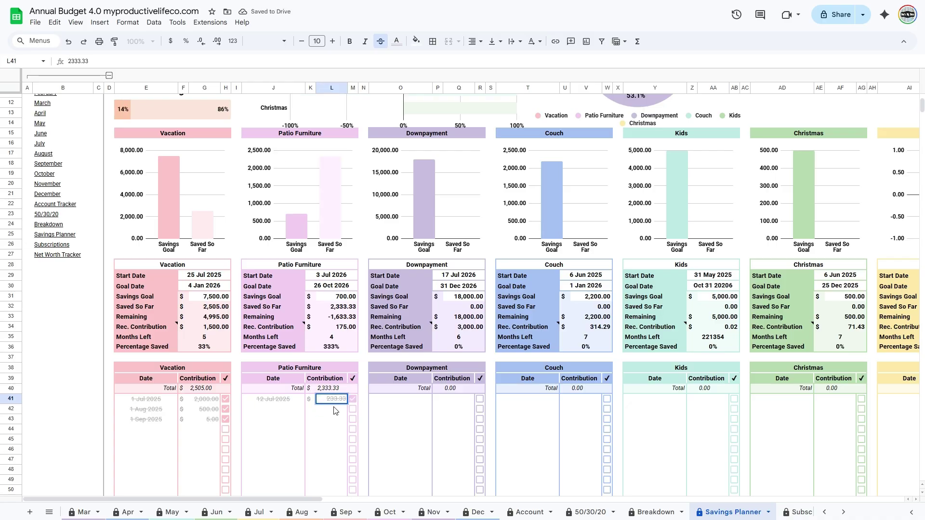
{"action": "type", "text": "233.33"}
{"action": "key", "text": "Return"}
{"action": "left_click", "coordinate": [416, 403]}
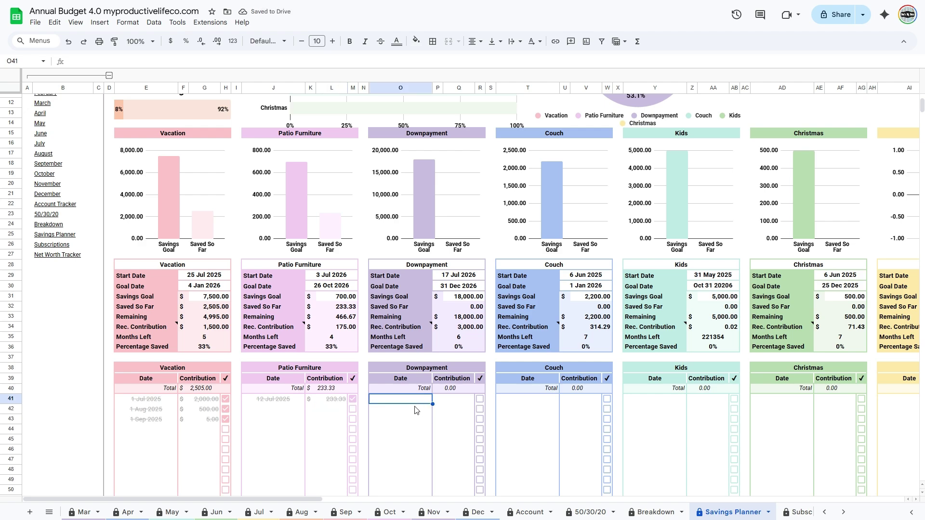
{"action": "scroll", "coordinate": [367, 384], "scroll_direction": "up", "scroll_amount": 3}
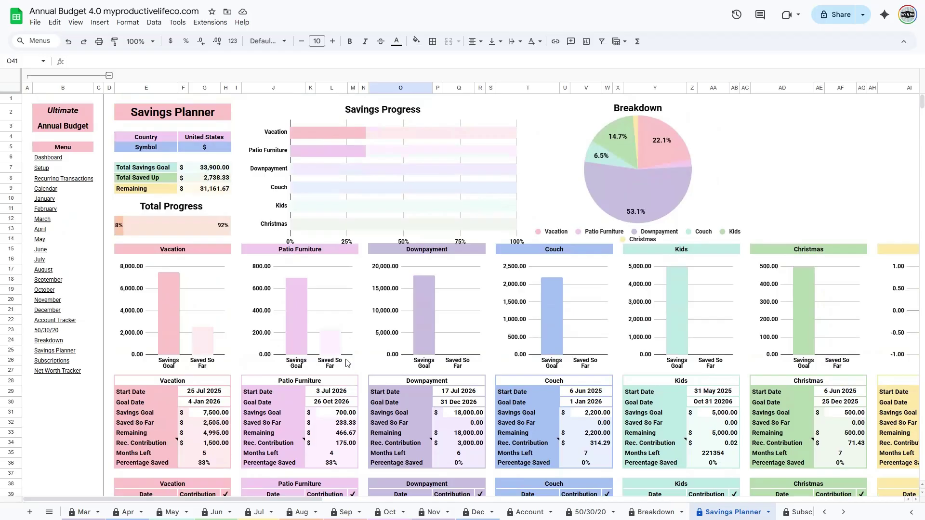
{"action": "left_click", "coordinate": [49, 365]}
Step: From Subscriptions, go to Recurring Transactions and toggle Netflix's subscription checkbox off and back on
{"action": "left_click", "coordinate": [76, 378]}
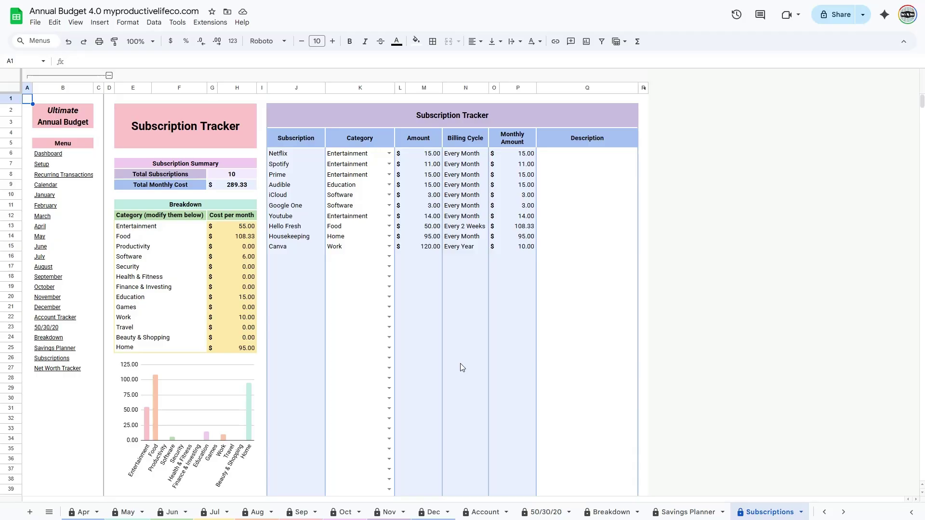
{"action": "left_click", "coordinate": [73, 176]}
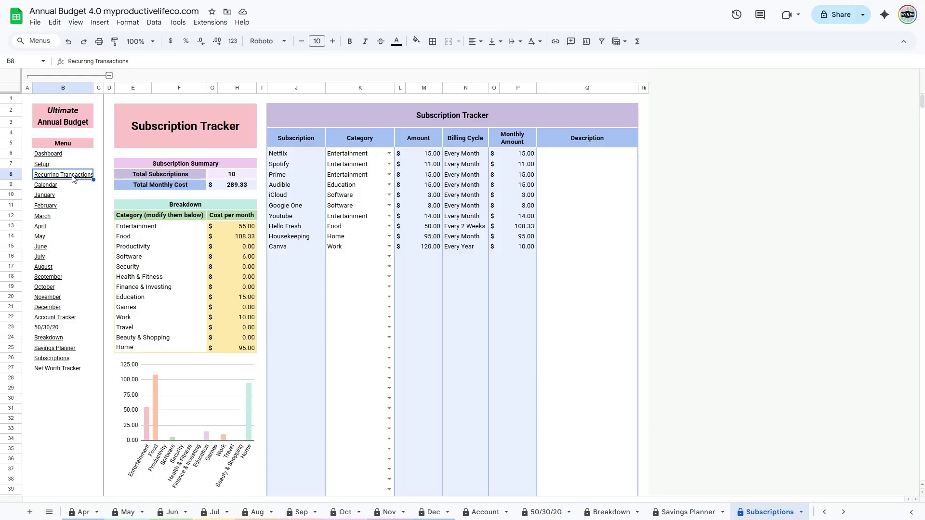
{"action": "left_click", "coordinate": [75, 191]}
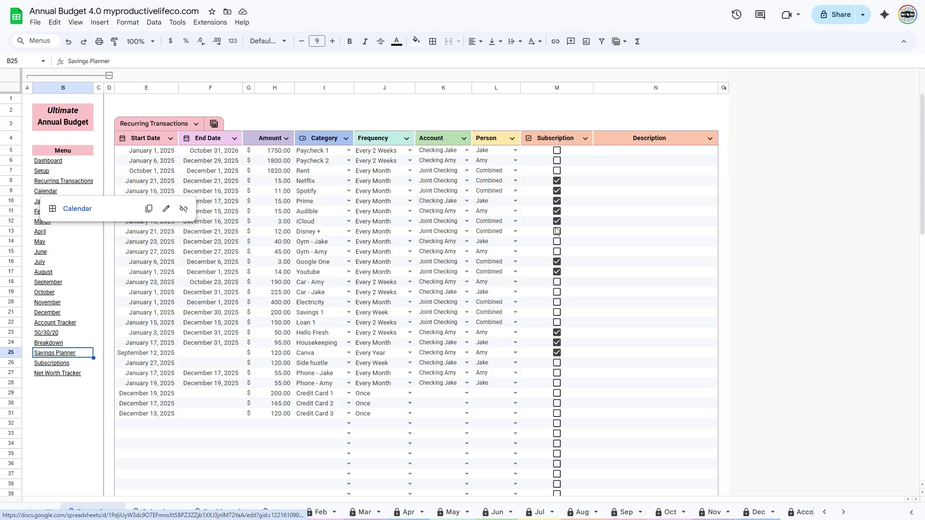
{"action": "left_click", "coordinate": [556, 183]}
{"action": "left_click", "coordinate": [557, 182]}
{"action": "left_click", "coordinate": [557, 182]}
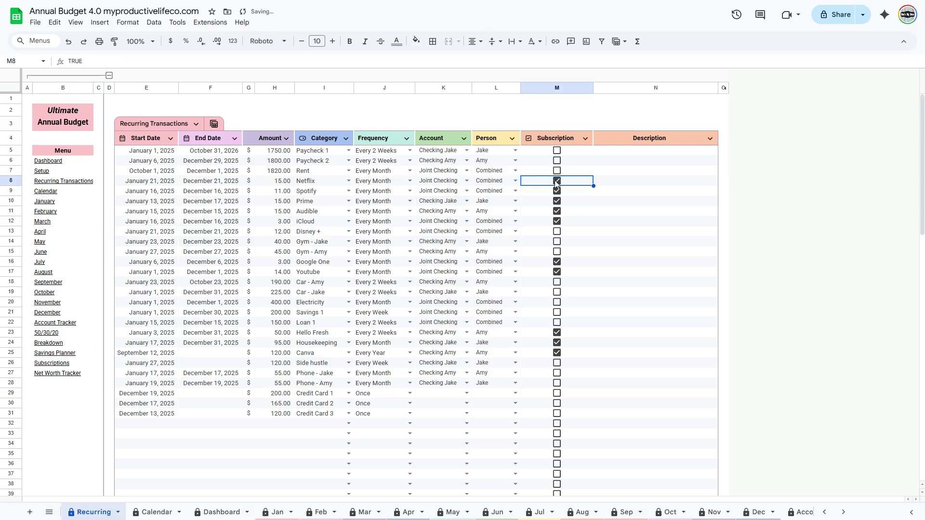
Step: Back on Subscriptions, view Netflix's category choices and retype the Entertainment category name
{"action": "left_click", "coordinate": [67, 365]}
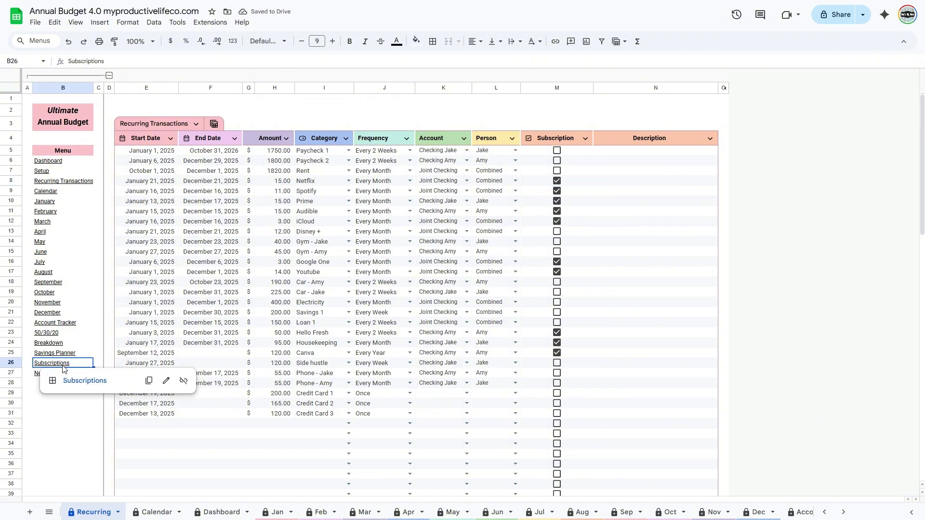
{"action": "left_click", "coordinate": [72, 381]}
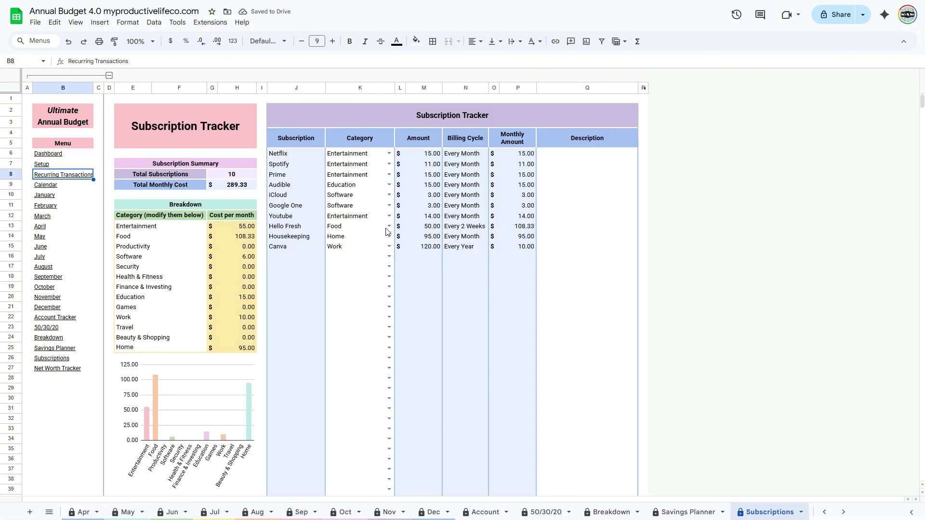
{"action": "left_click", "coordinate": [389, 153]}
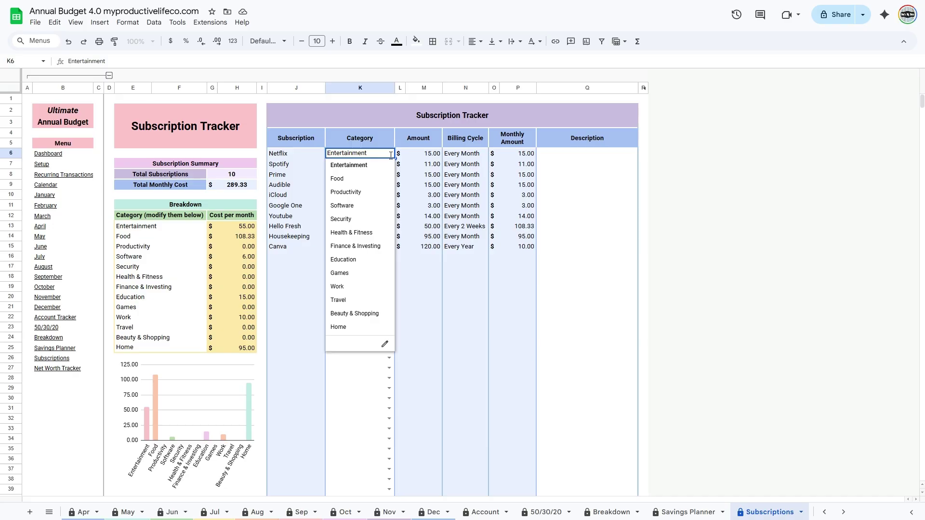
{"action": "left_click", "coordinate": [169, 231]}
{"action": "double_click", "coordinate": [168, 229]}
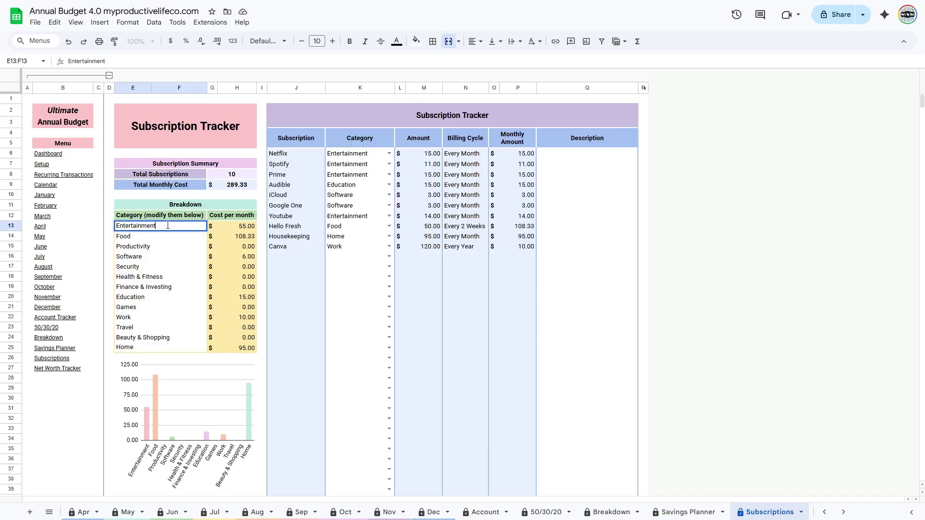
{"action": "key", "text": "BackSpace"}
{"action": "key", "text": "BackSpace"}
{"action": "type", "text": "ent"}
{"action": "key", "text": "Return"}
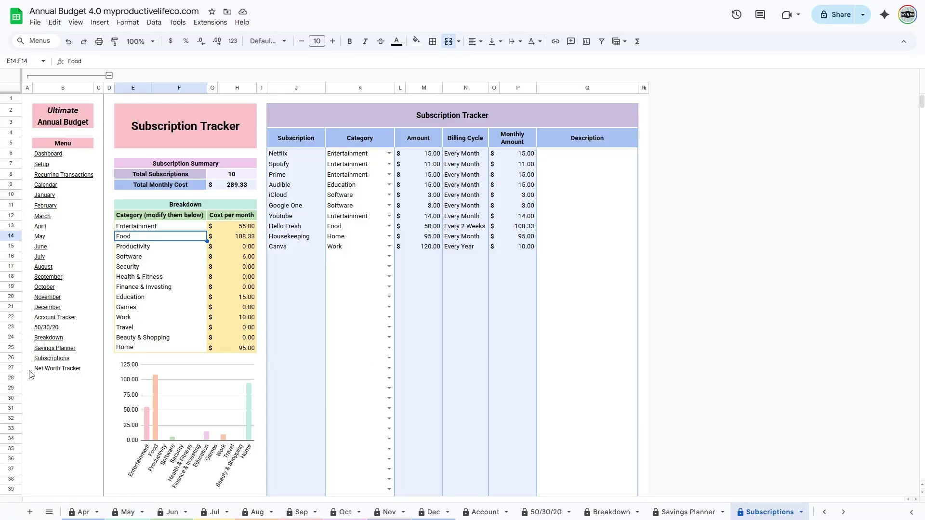
Step: Open the Net Worth Tracker and scroll to Liabilities and back, showing $583,800.00 net worth
{"action": "mouse_move", "coordinate": [45, 371]}
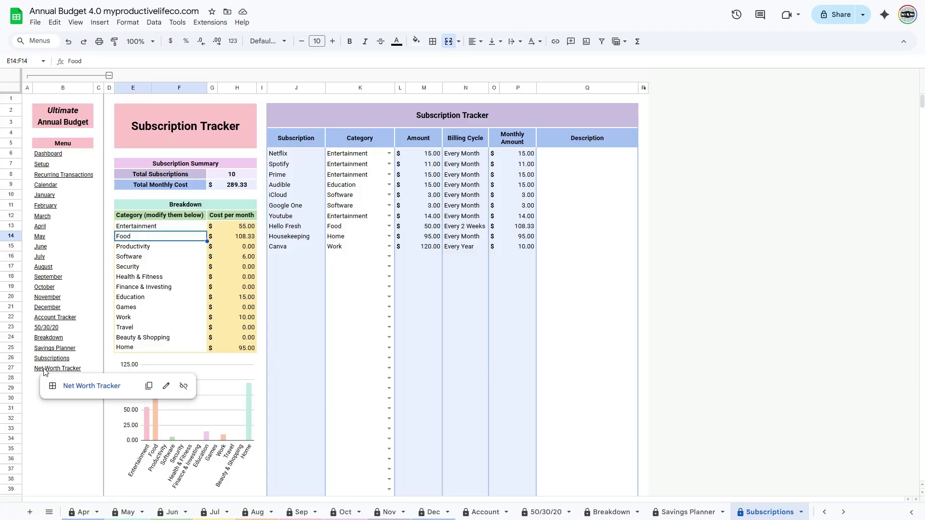
{"action": "left_click", "coordinate": [77, 390]}
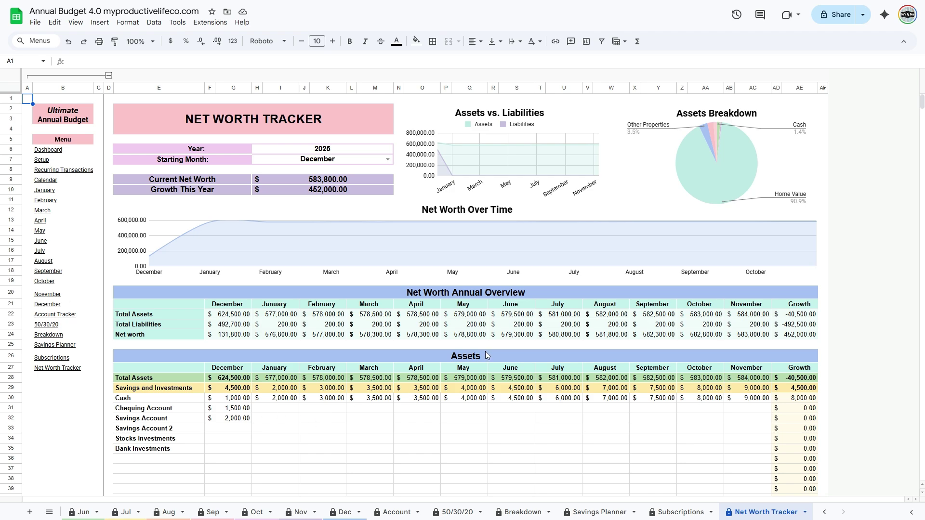
{"action": "left_click_drag", "start_coordinate": [922, 103], "coordinate": [922, 128]}
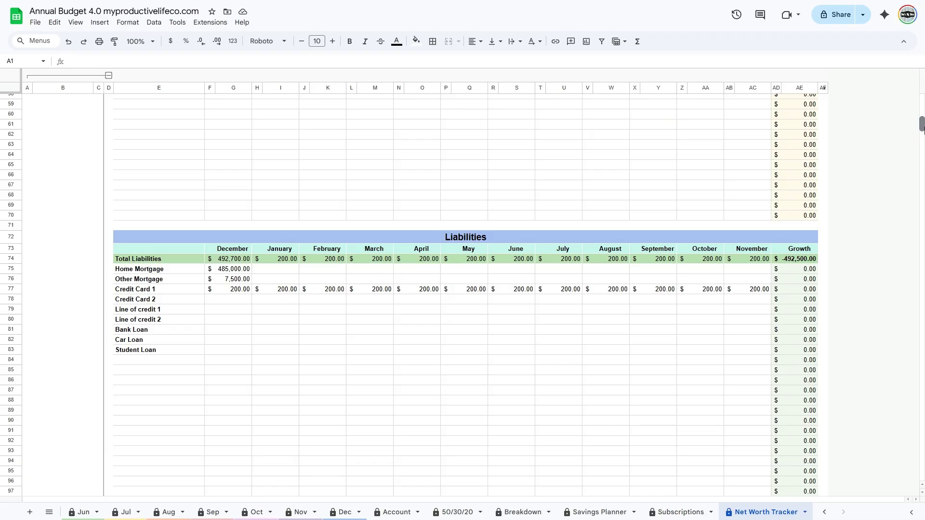
{"action": "scroll", "coordinate": [734, 221], "scroll_direction": "up", "scroll_amount": 15}
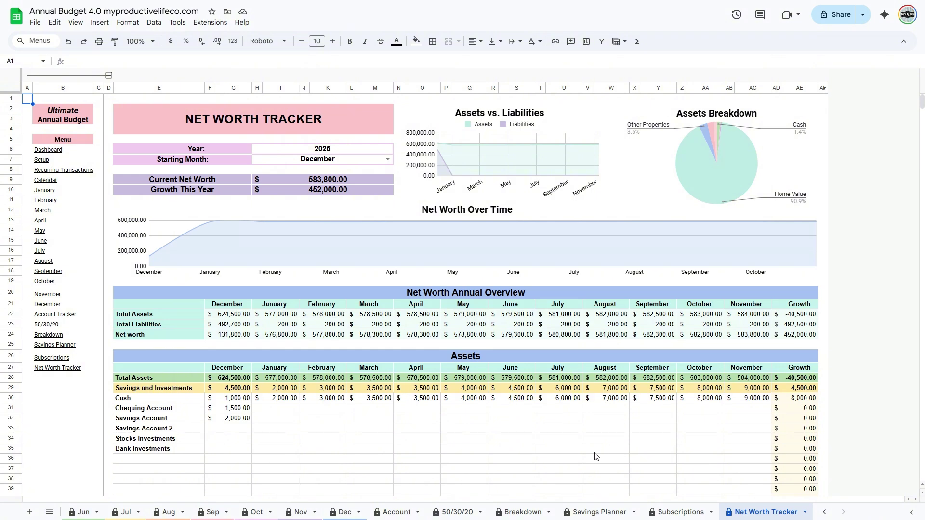
Step: Page through the sheets from Instructions to Breakdown, ending on the Savings Planner ($2,738.33 of $33,900.00)
{"action": "left_click", "coordinate": [824, 513]}
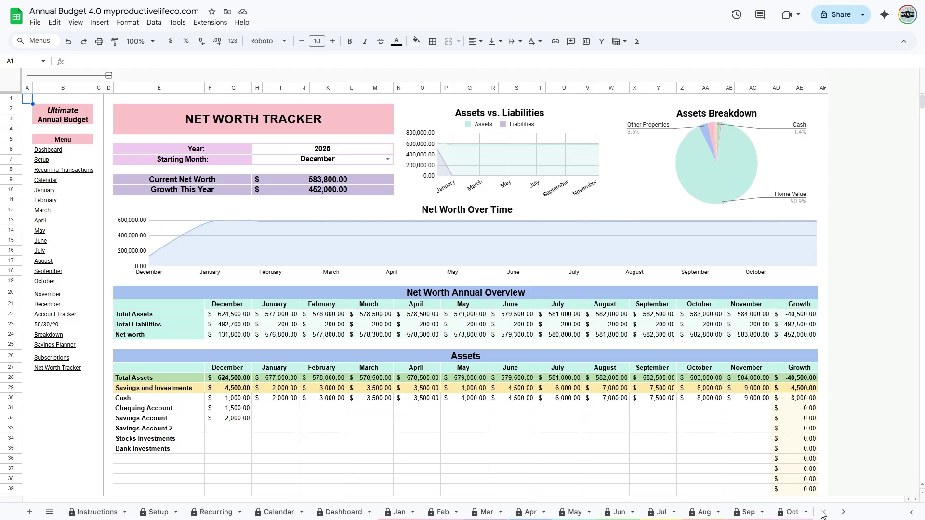
{"action": "left_click", "coordinate": [94, 513]}
{"action": "left_click", "coordinate": [157, 514]}
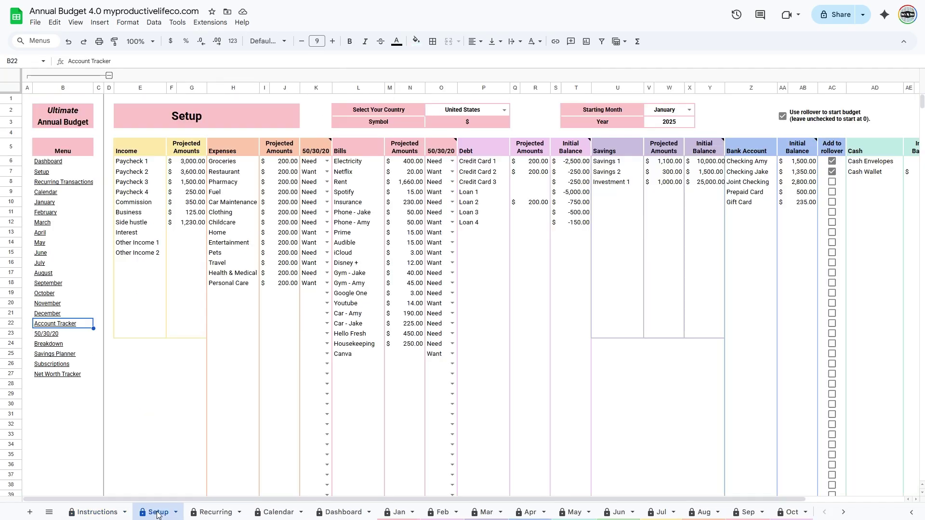
{"action": "left_click", "coordinate": [196, 513]}
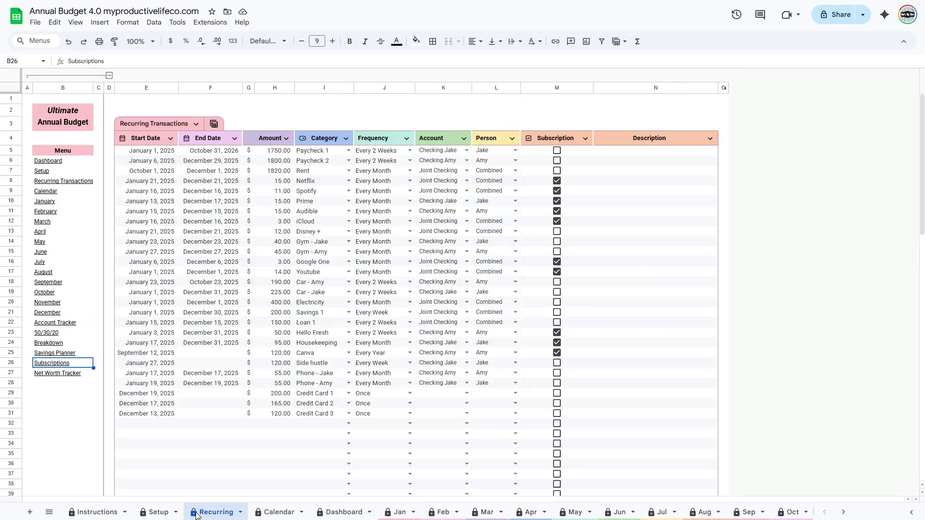
{"action": "left_click", "coordinate": [269, 514]}
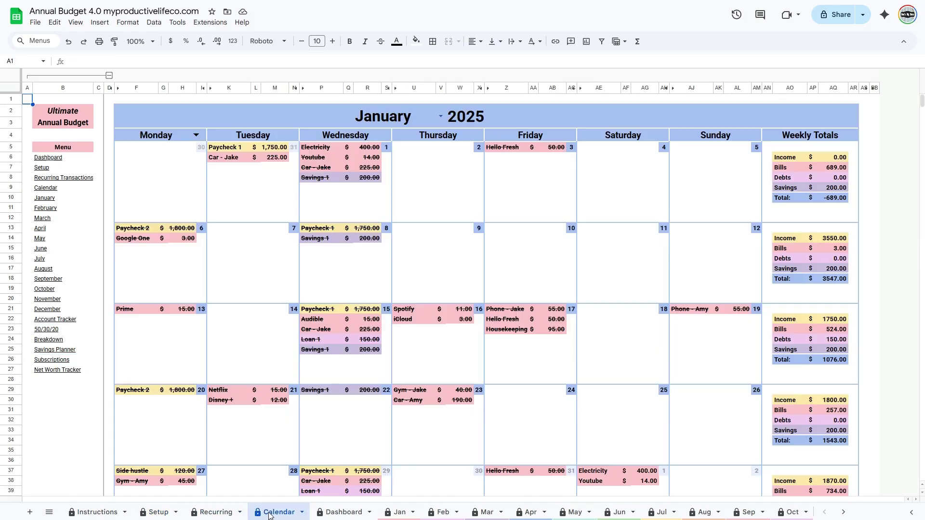
{"action": "left_click", "coordinate": [337, 513]}
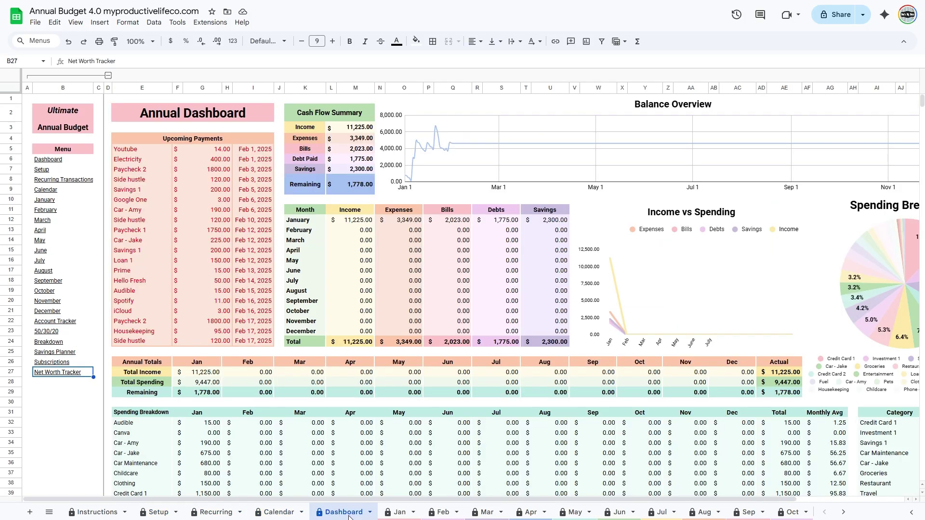
{"action": "left_click", "coordinate": [399, 514]}
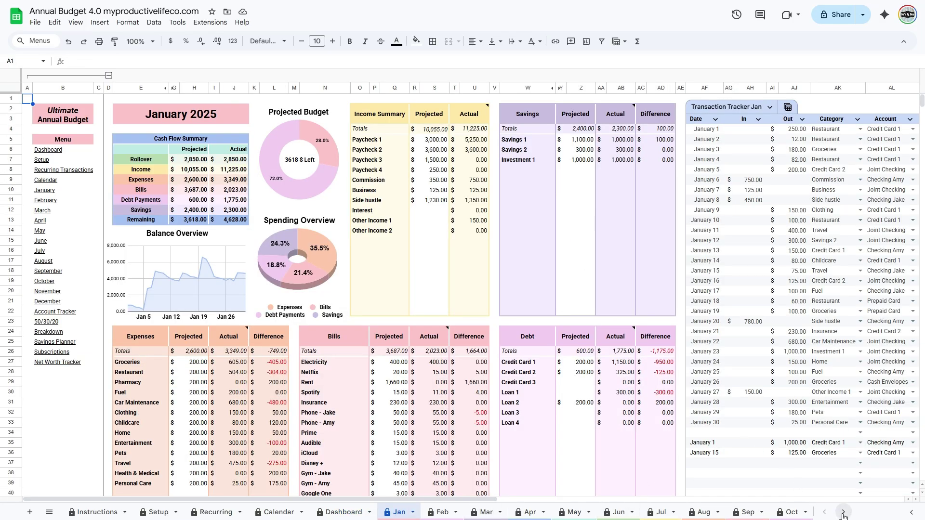
{"action": "scroll", "coordinate": [441, 513], "scroll_direction": "down", "scroll_amount": 5}
{"action": "left_click", "coordinate": [397, 512]}
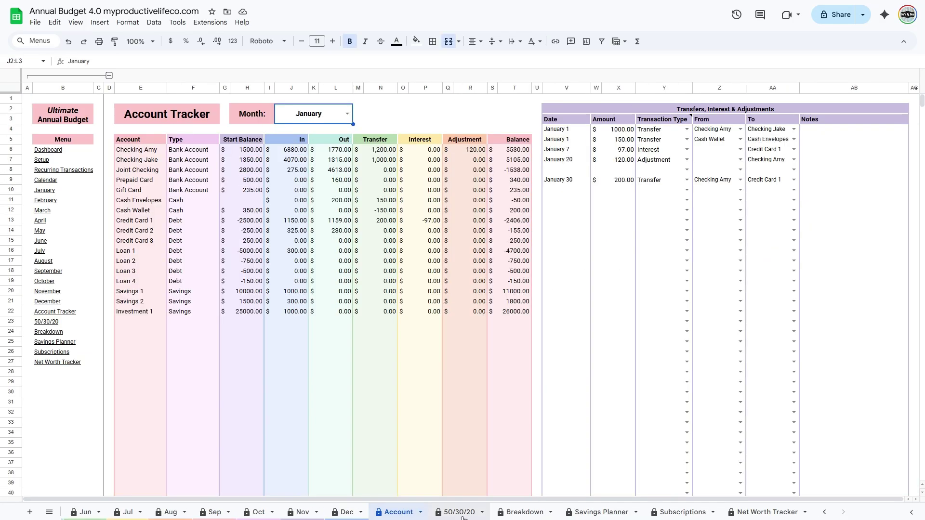
{"action": "left_click", "coordinate": [462, 513]}
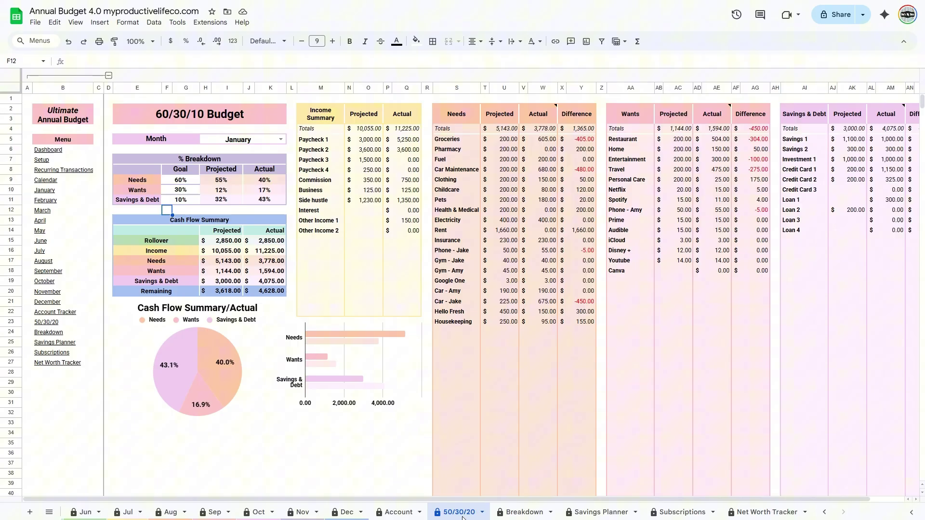
{"action": "left_click", "coordinate": [520, 513]}
{"action": "left_click", "coordinate": [596, 513]}
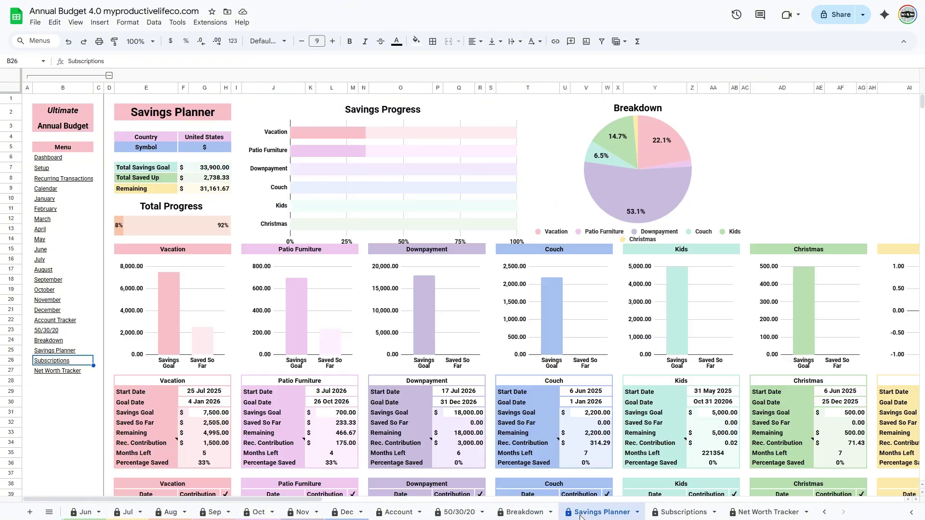